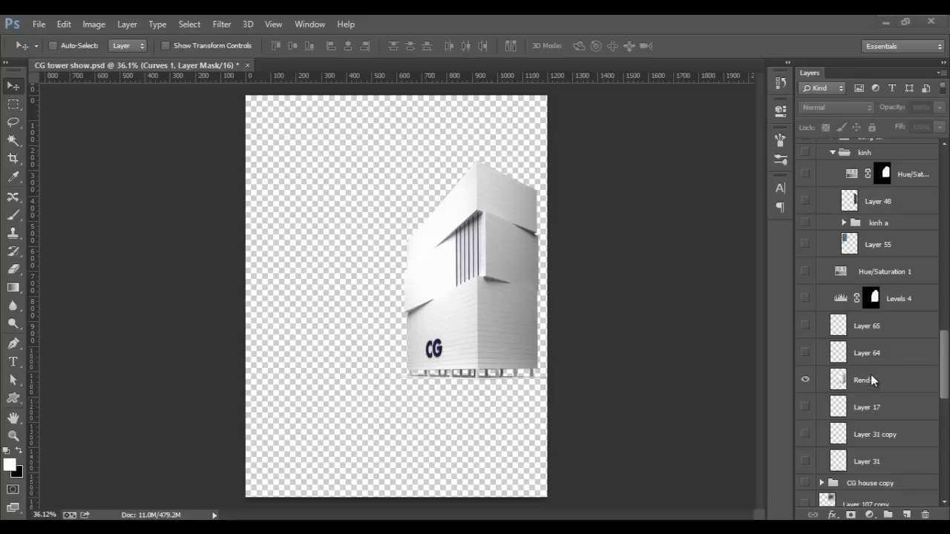
Nudge the tower on the Render layer slightly up and left
left_click(871, 378)
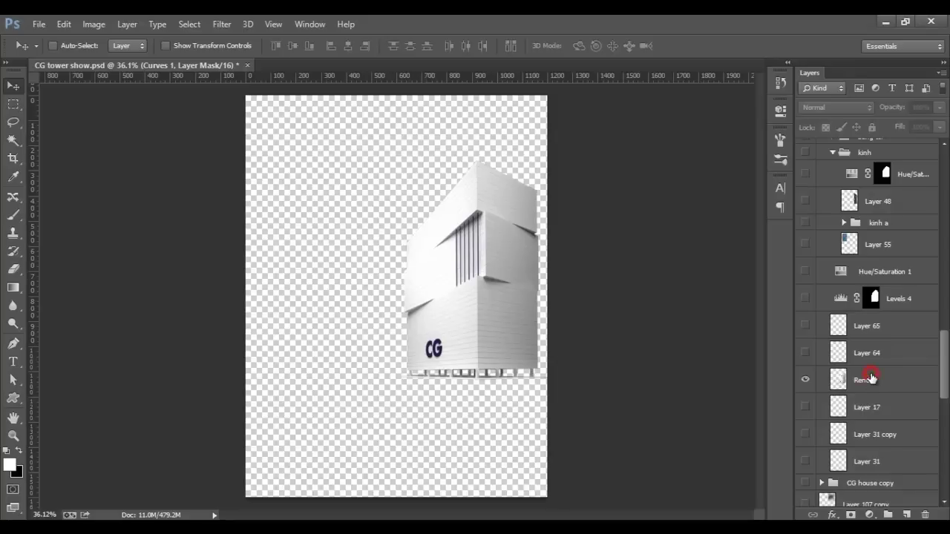
left_click(870, 380)
mouse_move(495, 317)
left_mouse_down()
mouse_move(487, 308)
mouse_move(494, 317)
left_mouse_up()
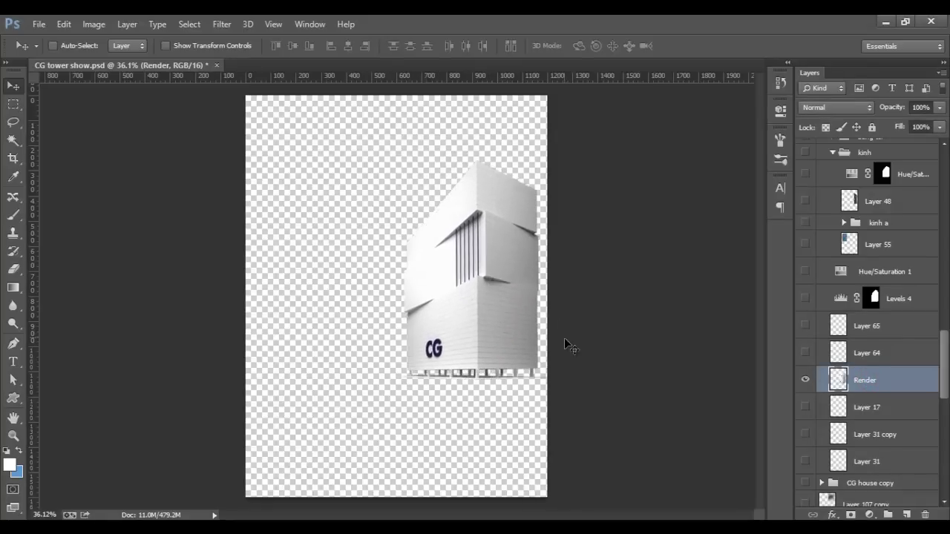
left_click_drag(944, 365, 934, 492)
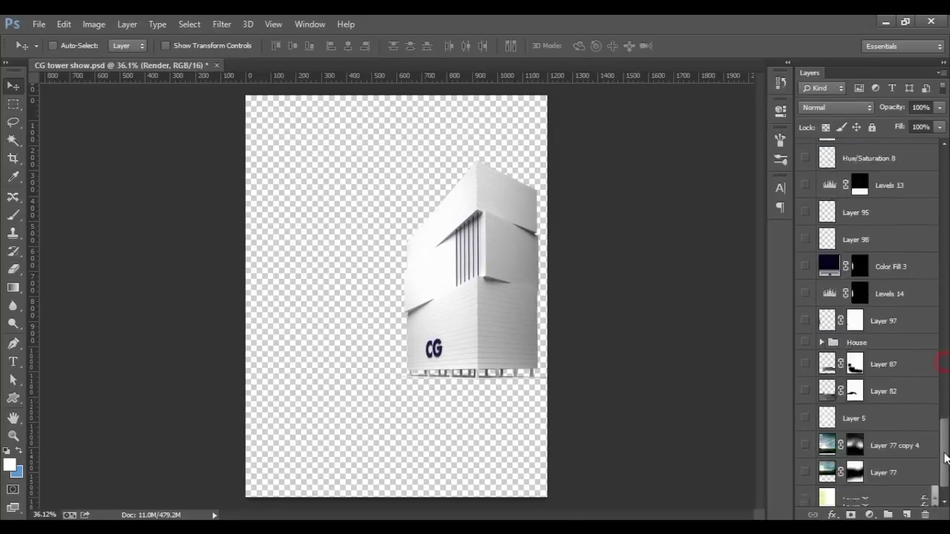
Show Layer 36's pale Color Overlay backdrop, leaving its colour unchanged, and show the Layer 77 sky
left_click(805, 467)
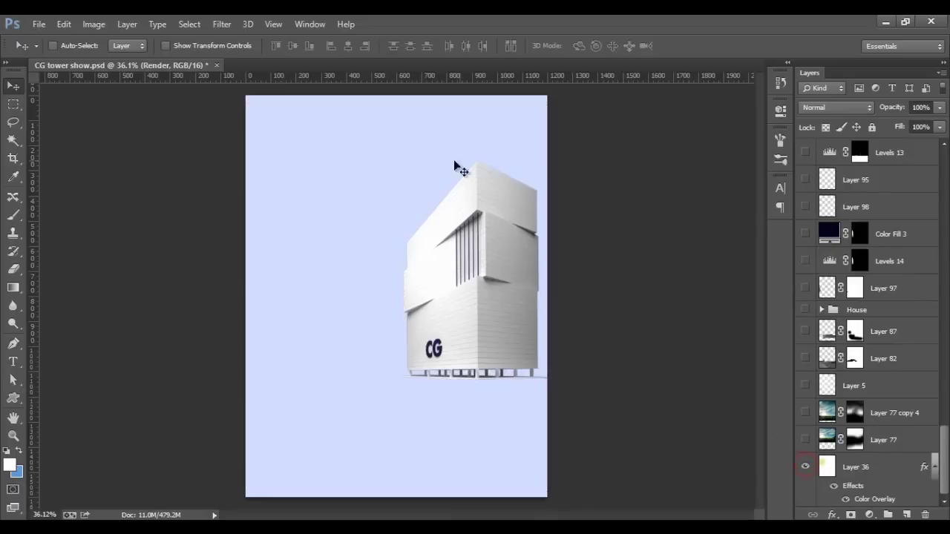
double_click(868, 499)
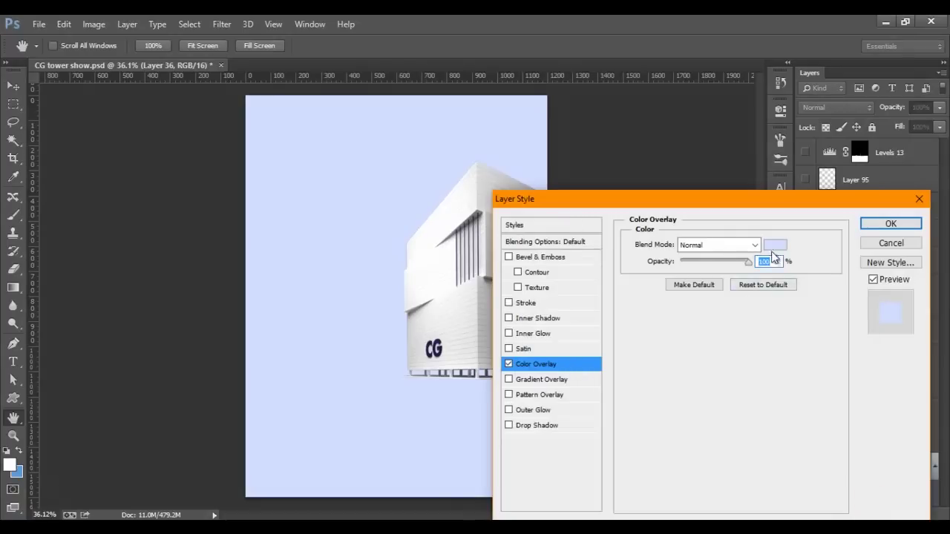
left_click(772, 247)
left_click(903, 263)
left_click(899, 245)
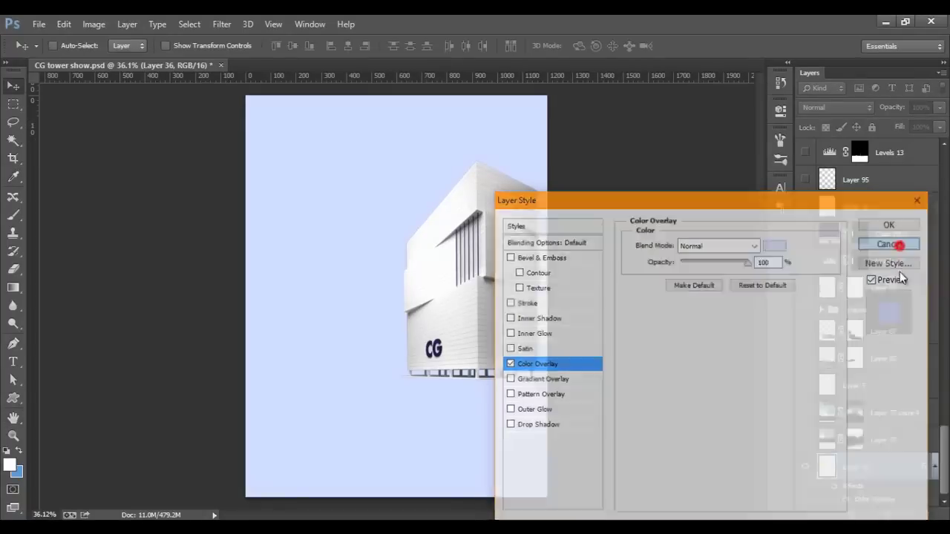
left_click(806, 439)
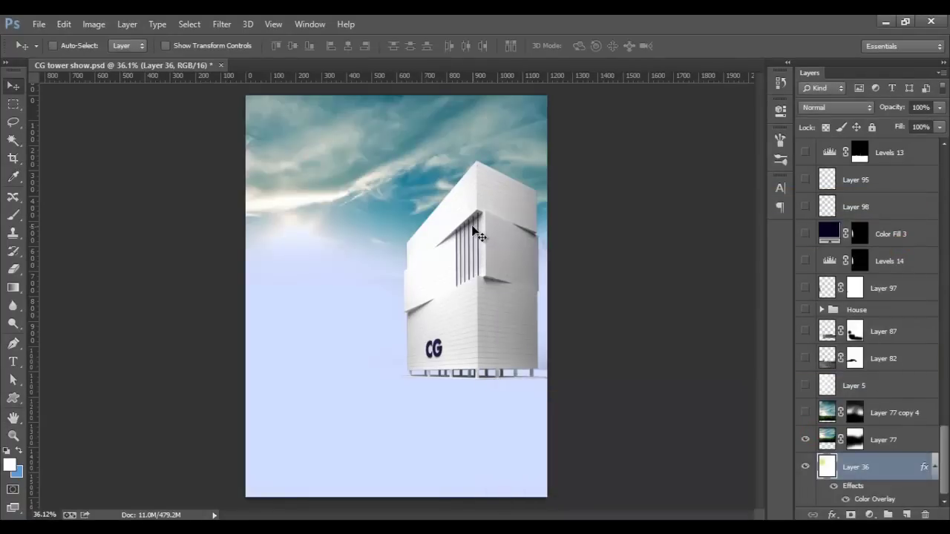
Position the Layer 77 sky over the top and show the Layer 77 copy 4 clouds across the canvas
left_click(865, 438)
left_click_drag(445, 201, 499, 250)
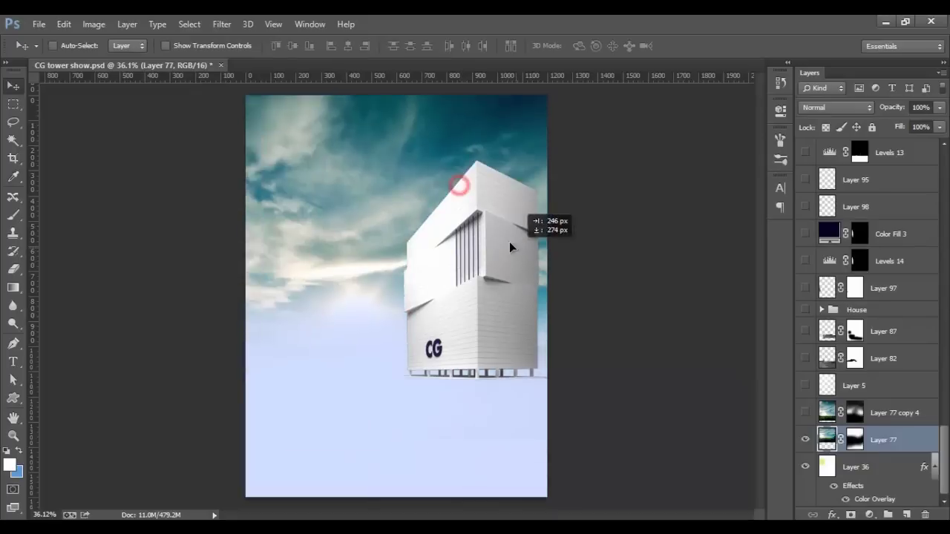
left_click(807, 412)
left_click(865, 413)
left_click_drag(369, 275, 345, 271)
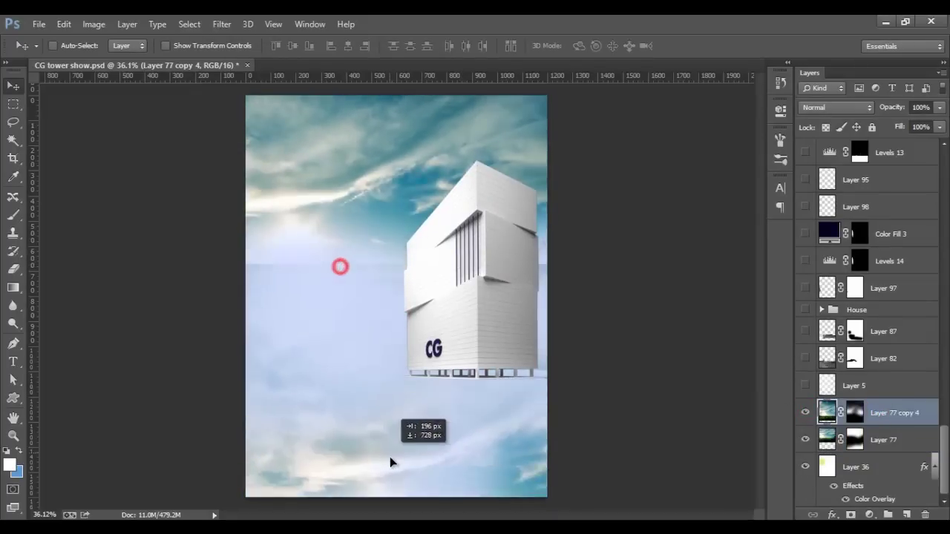
Show the Layer 5 haze overlay, keeping it in its original position
left_click(804, 386)
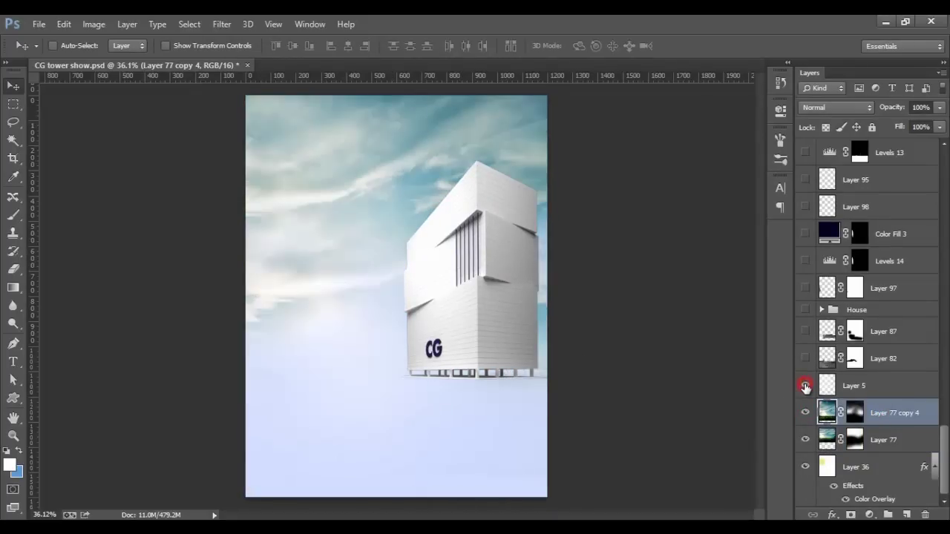
left_click(831, 385)
left_click_drag(333, 220, 274, 247)
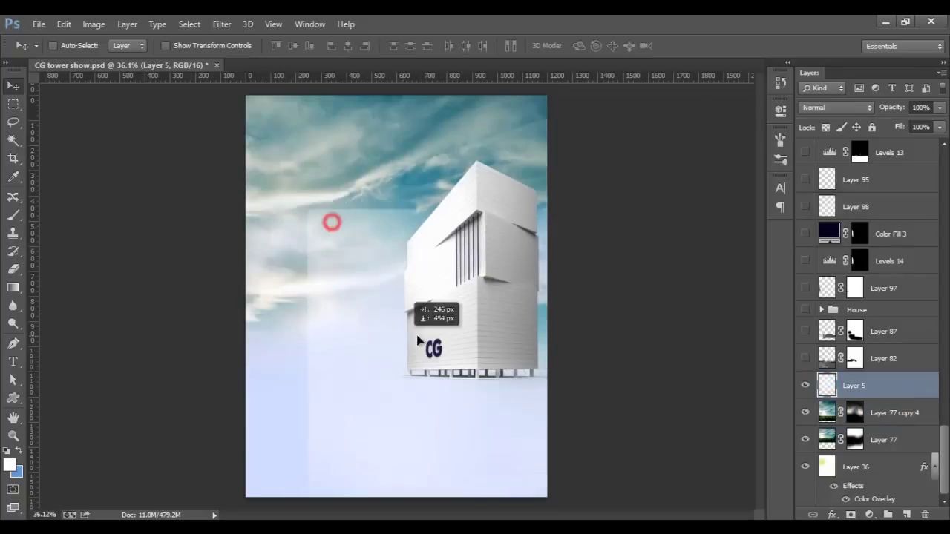
key("ctrl+z")
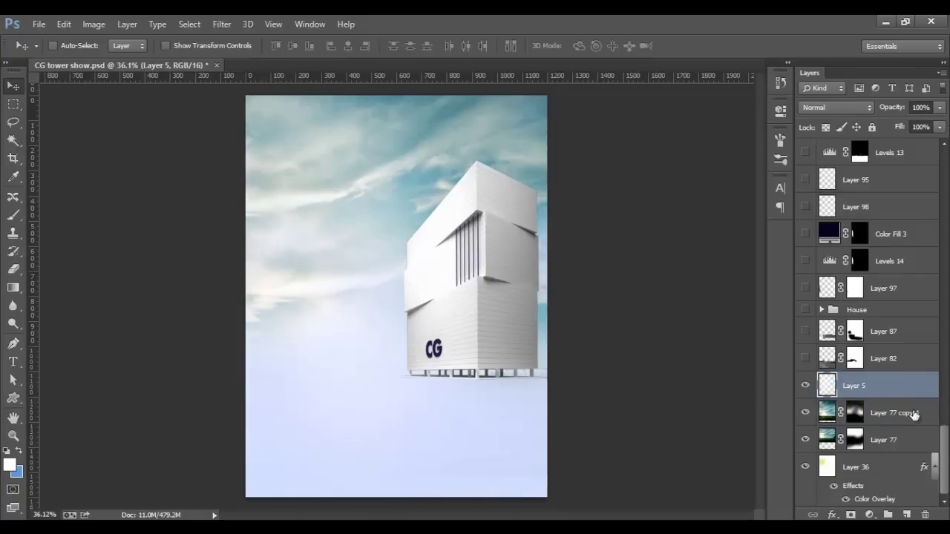
Show the Layer 82 street scene and position it along the bottom
left_click_drag(944, 451, 940, 443)
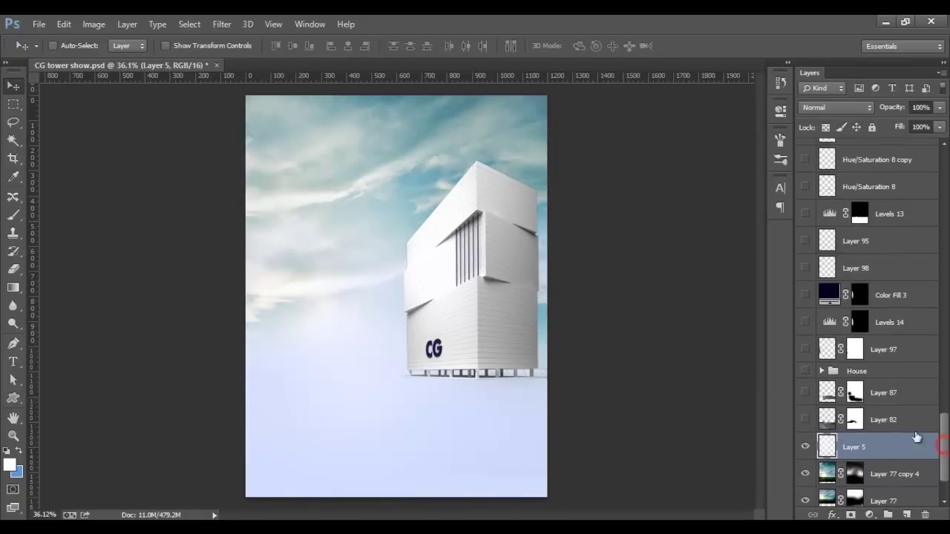
left_click(806, 420)
left_click(868, 420)
left_click_drag(447, 418, 436, 406)
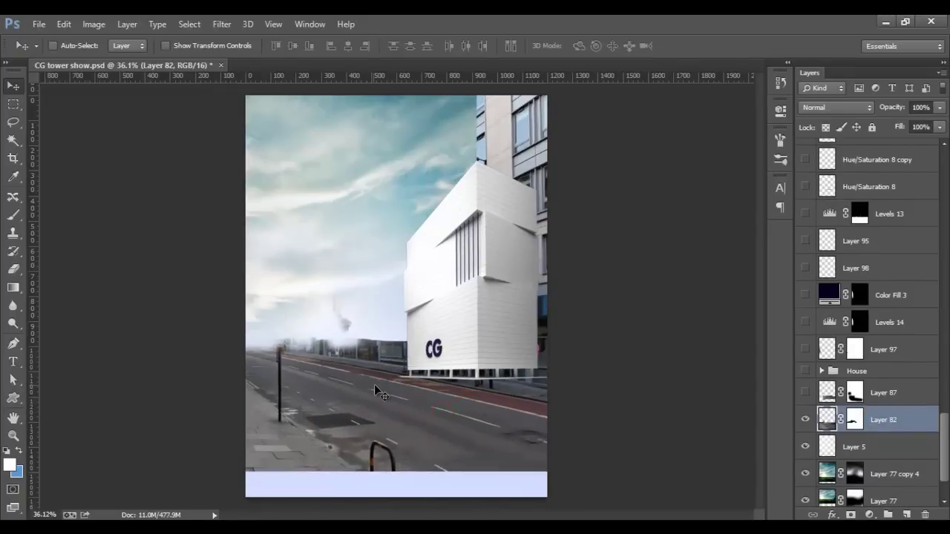
Show Layer 87's second street image and move it so the road reaches the bottom edge
left_click(805, 393)
left_click(883, 392)
mouse_move(445, 412)
left_mouse_down()
mouse_move(436, 425)
mouse_move(455, 392)
left_mouse_up()
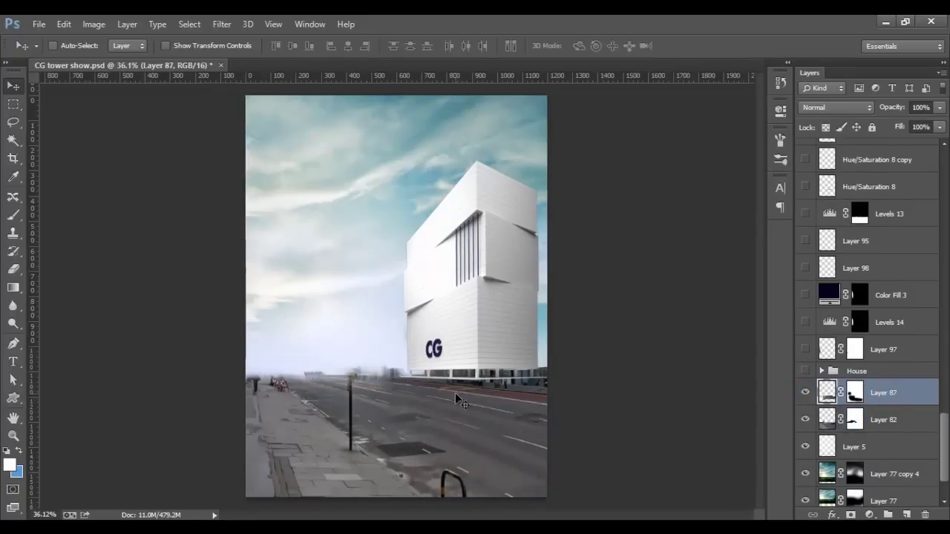
left_click(820, 371)
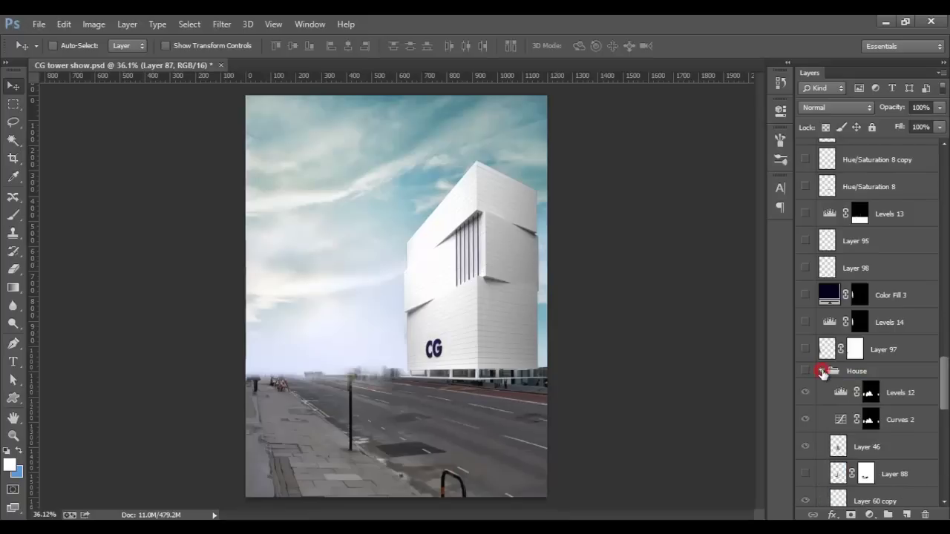
Show the House group but hide its sublayers except the Layer 92 copy street lamp
left_click(806, 356)
scroll(801, 345, "down", 5)
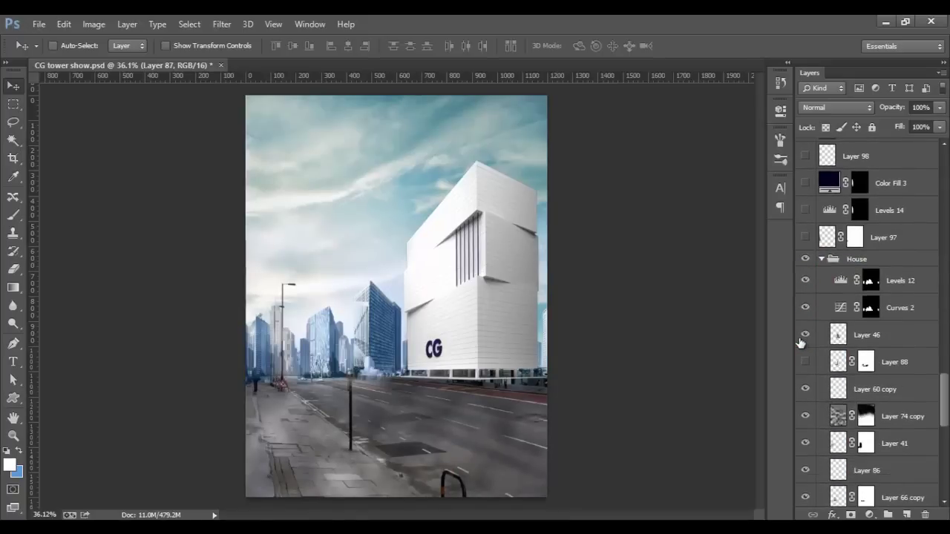
scroll(823, 278, "up", 2)
scroll(820, 245, "up", 2)
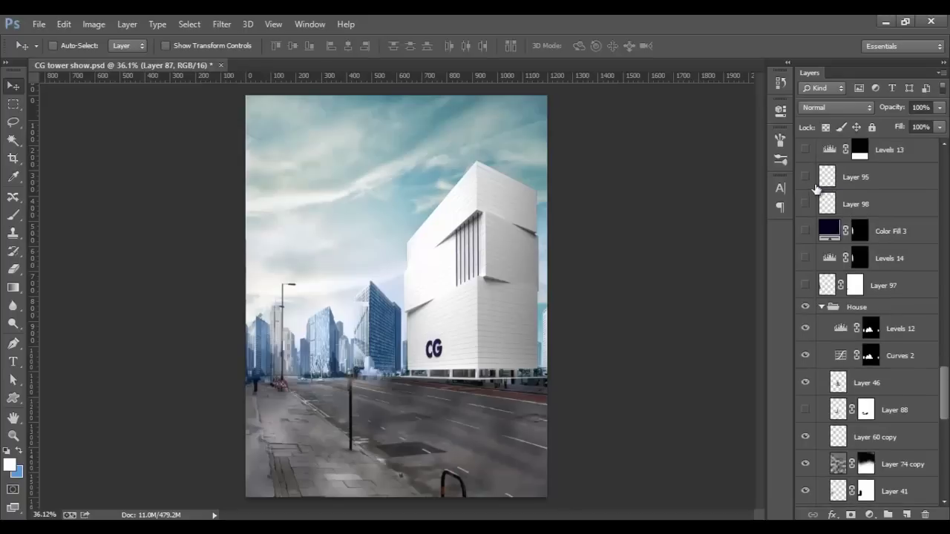
scroll(816, 216, "up", 2)
scroll(839, 297, "down", 5)
left_click_drag(805, 276, 806, 417)
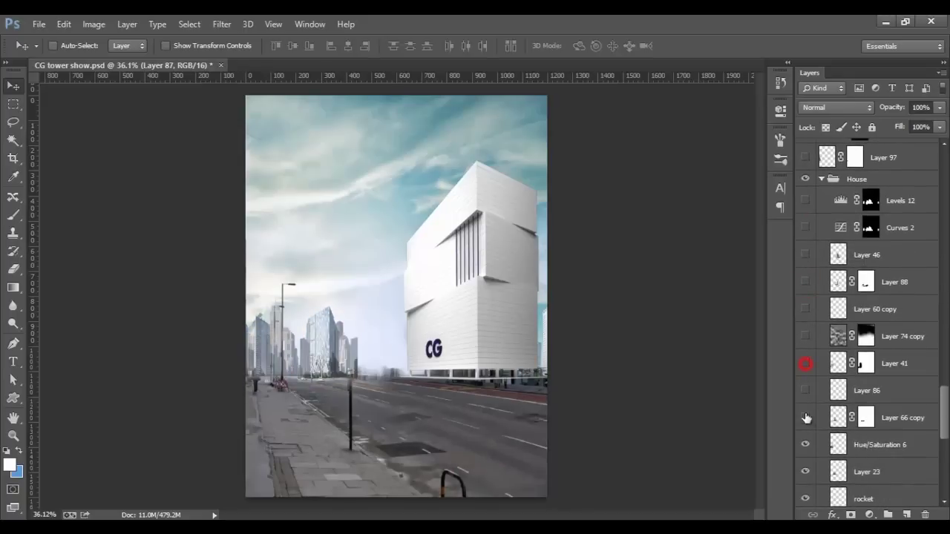
scroll(805, 382, "down", 5)
left_click_drag(805, 331, 806, 440)
scroll(807, 388, "down", 2)
scroll(813, 385, "down", 2)
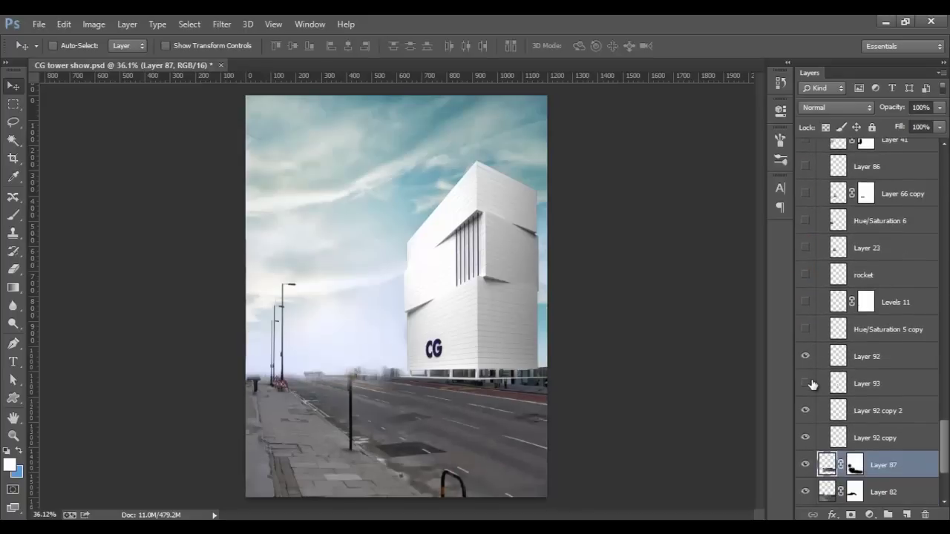
left_click_drag(811, 357, 809, 405)
scroll(809, 401, "down", 1)
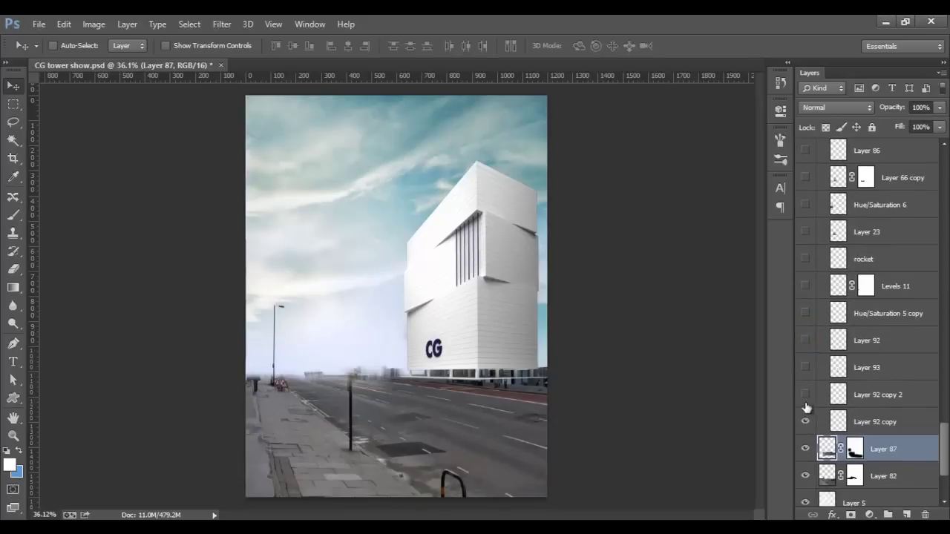
Show the Layer 93 signpost and the Layer 92 street lamp
left_click(805, 367)
left_click(806, 394)
left_click(806, 367)
left_click(806, 367)
left_click(806, 341)
Show the Hue/Saturation 5 copy tower building and move it left from the right edge
left_click(805, 314)
left_click(806, 314)
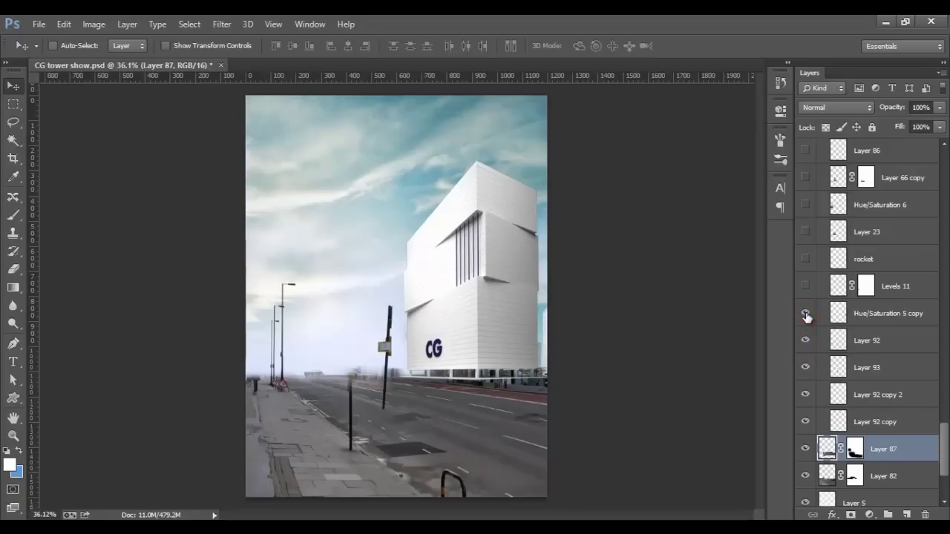
left_click(870, 313)
mouse_move(572, 375)
left_mouse_down()
mouse_move(332, 340)
mouse_move(771, 316)
left_mouse_up()
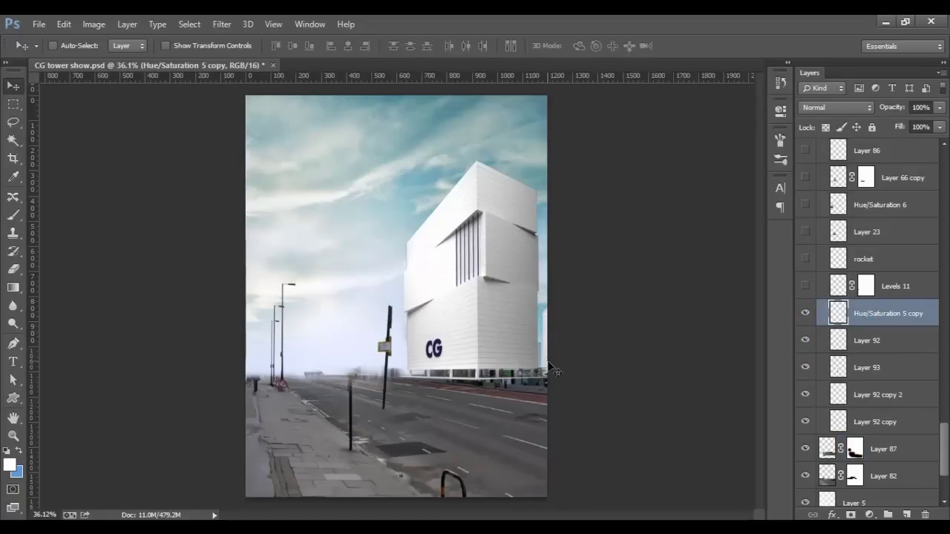
Show Levels 11 and the Layer 23 city skyline with lowered opacity
left_click(804, 287)
left_click(805, 286)
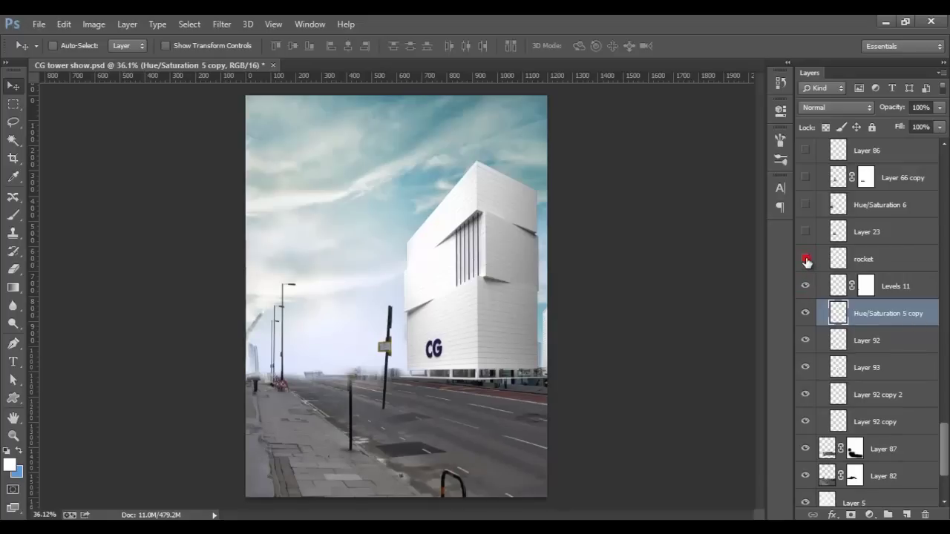
left_click(805, 231)
left_click(805, 231)
left_click(876, 232)
left_click(917, 106)
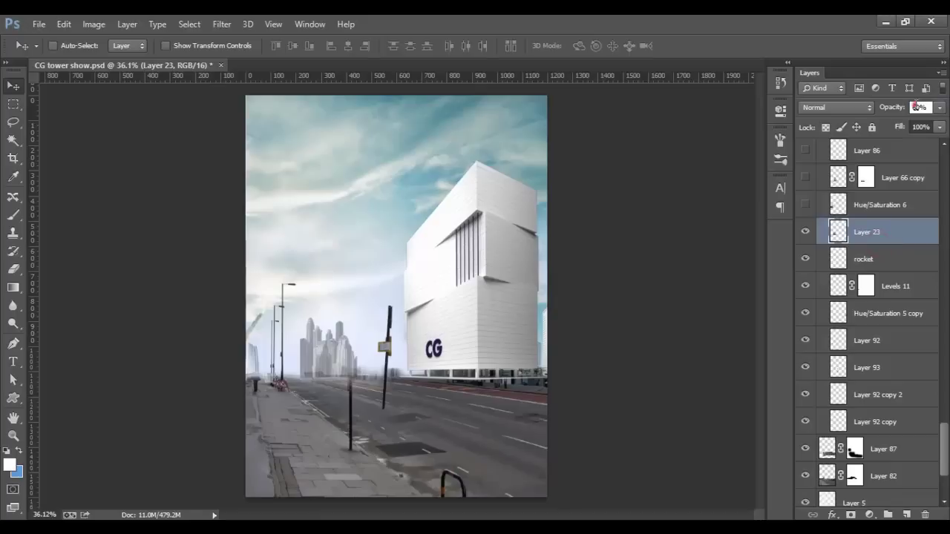
Show Hue/Saturation 6, position the Layer 66 copy skyline, and turn on Layer 86
left_click(805, 202)
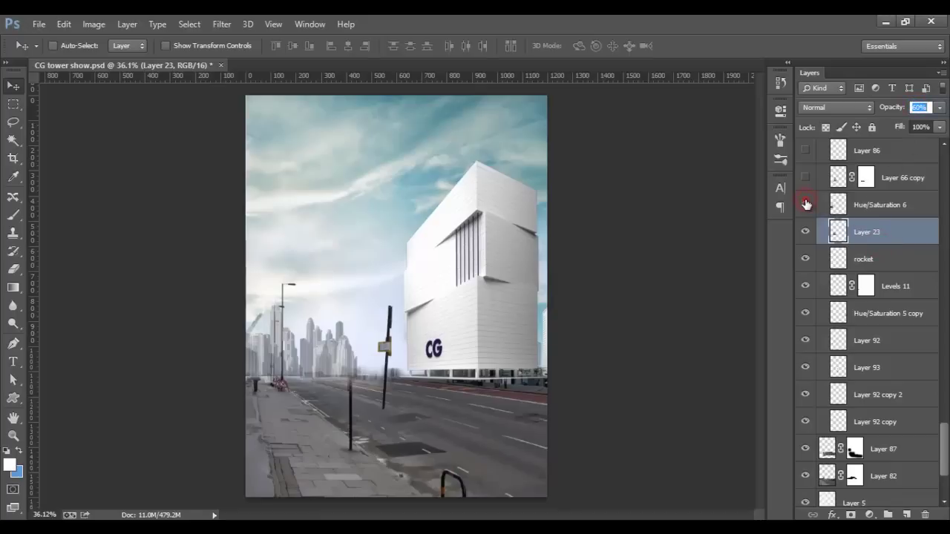
left_click(885, 213)
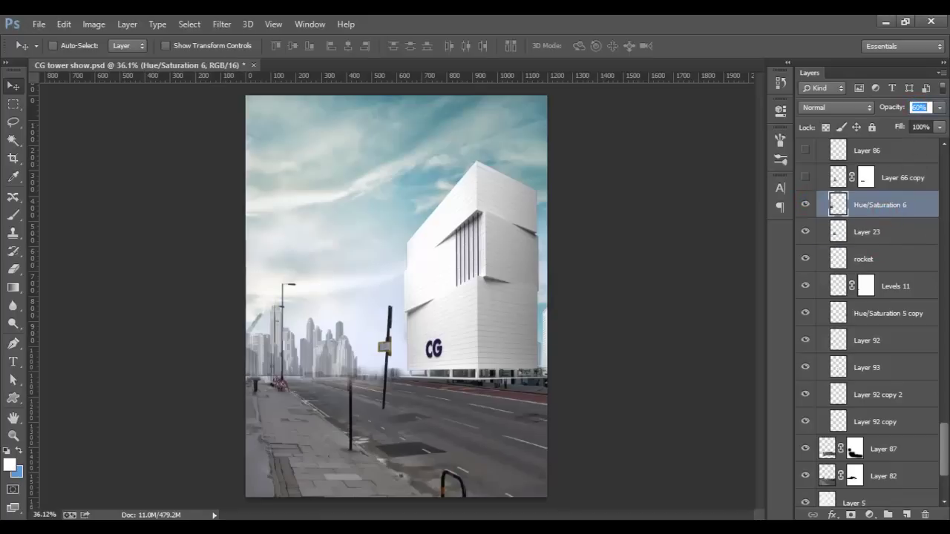
left_click_drag(944, 441, 944, 401)
left_click(806, 366)
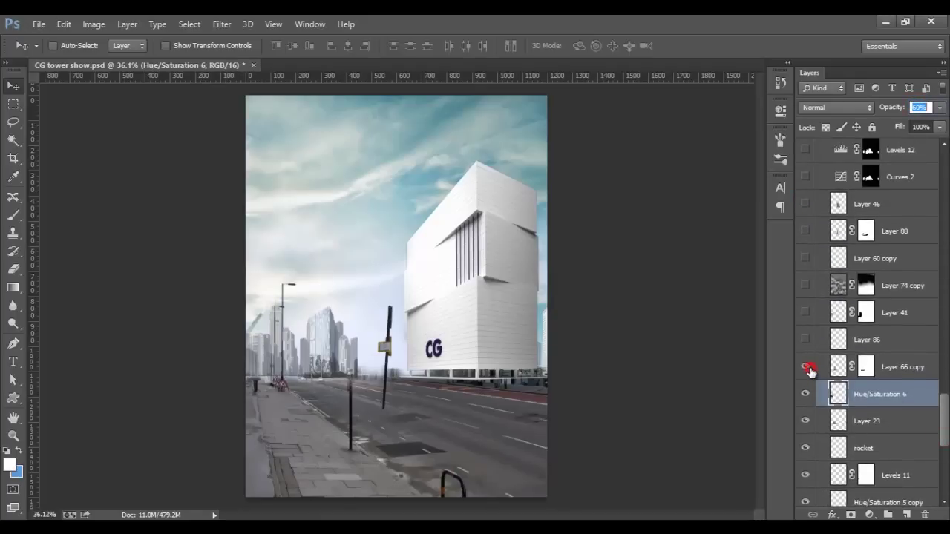
left_click(880, 367)
left_click_drag(475, 326, 404, 378)
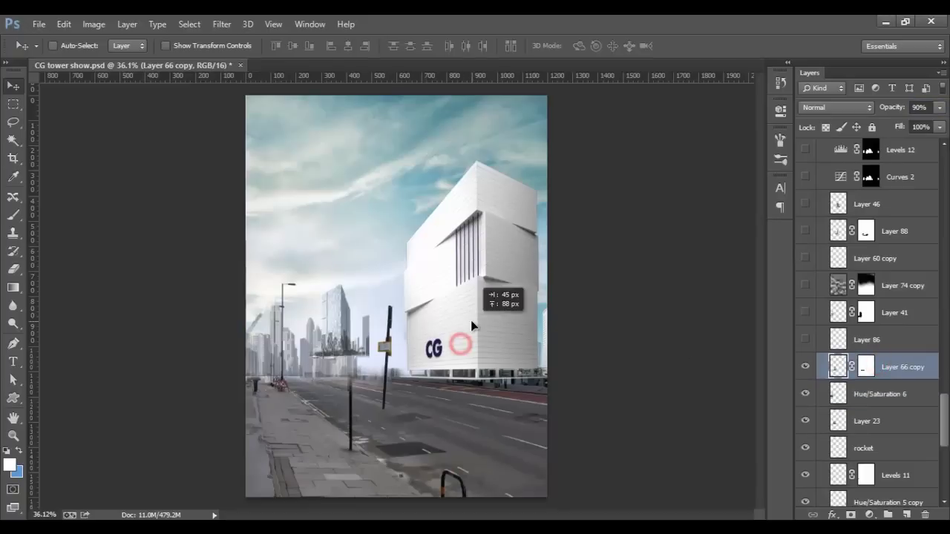
left_click(805, 339)
left_click(873, 341)
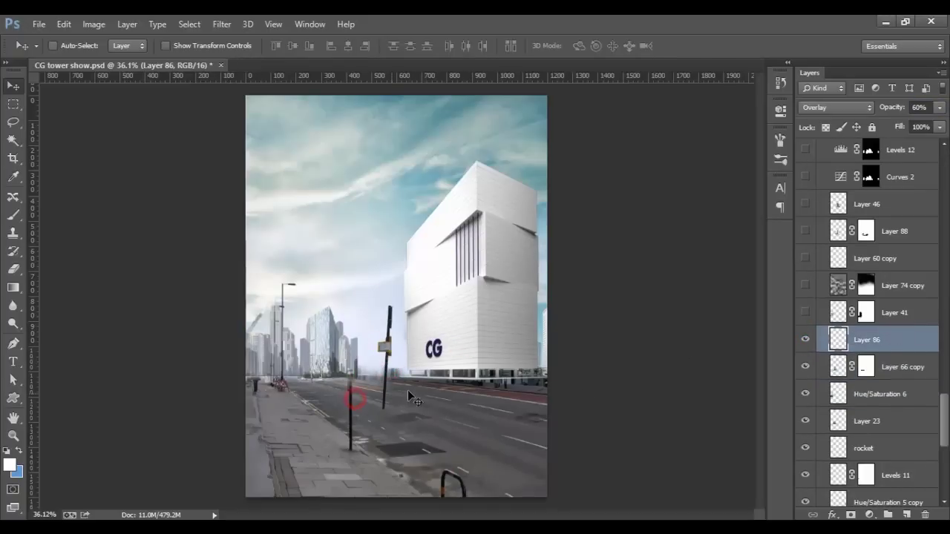
left_click(805, 339)
scroll(321, 377, "up", 5)
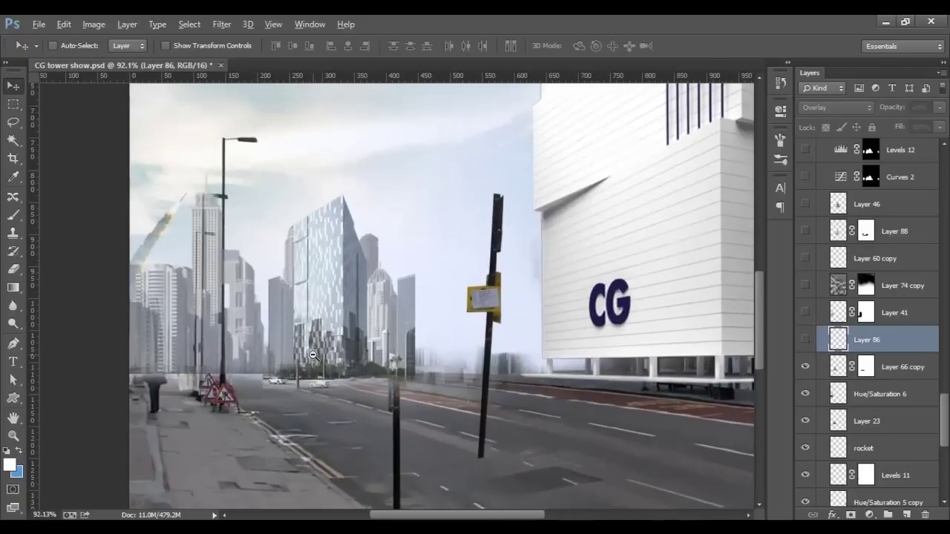
left_click(805, 339)
left_click(919, 108)
type("100")
key("Return")
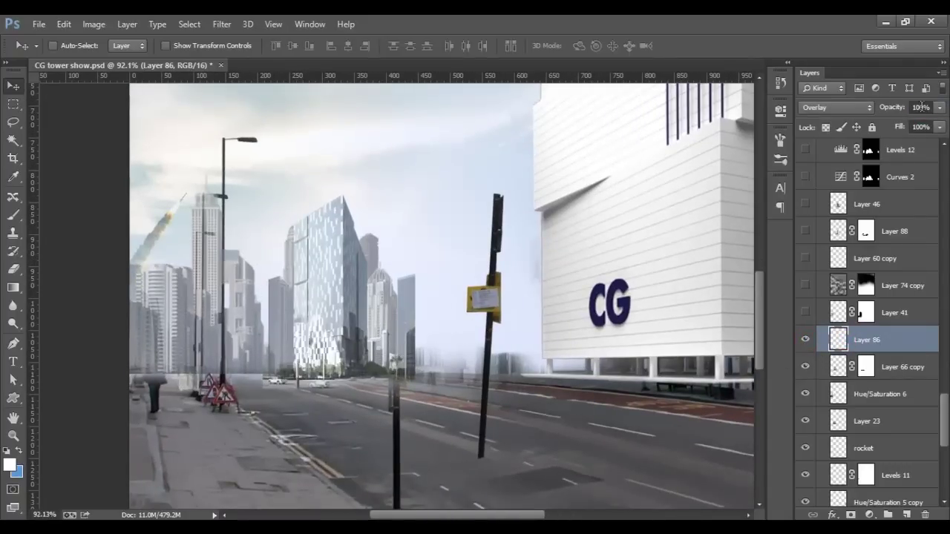
left_click(817, 107)
key("Escape")
left_click(920, 107)
type("60")
left_click(512, 275)
scroll(324, 348, "down", 2)
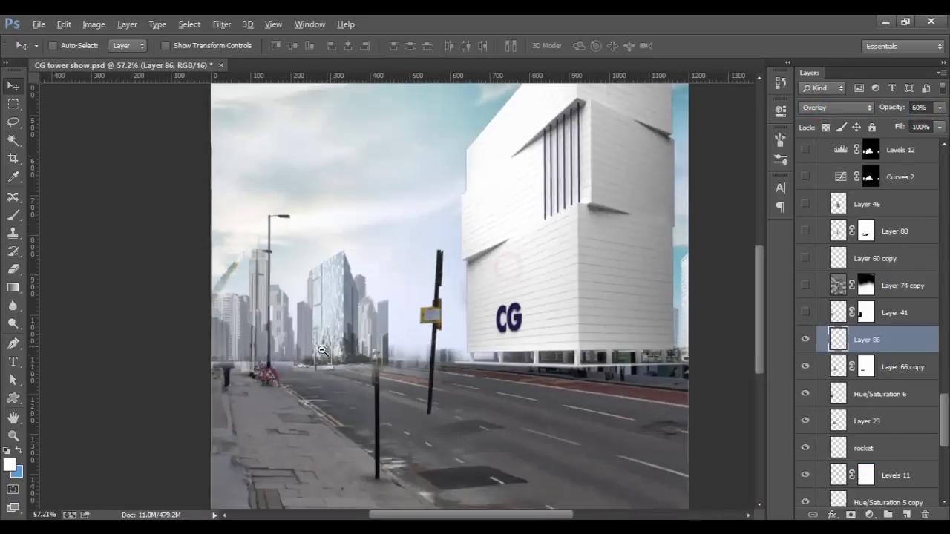
scroll(324, 349, "down", 1)
scroll(325, 349, "up", 1)
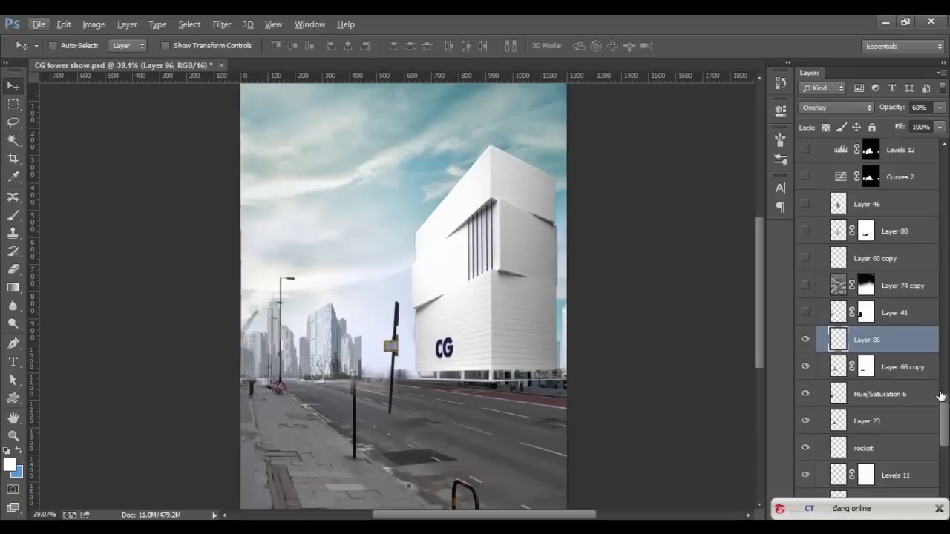
Dismiss the online notification and show Layer 41's faded left buildings
scroll(943, 419, "up", 3)
left_click(939, 509)
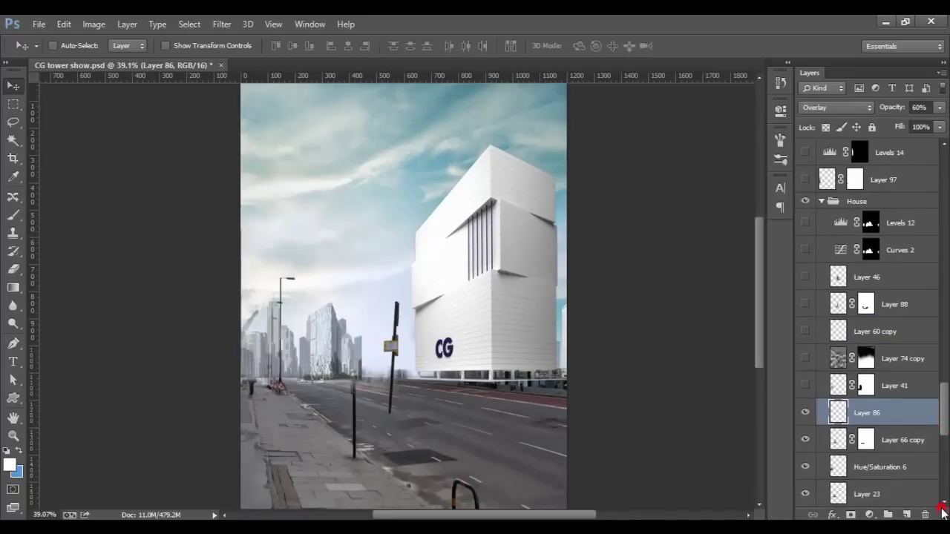
left_click(805, 388)
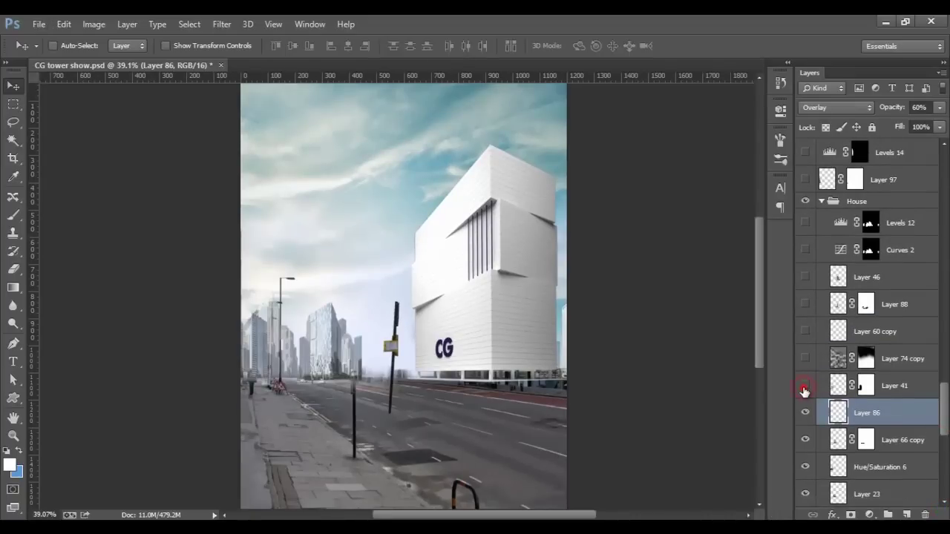
left_click(886, 388)
Show Layer 74 copy and fill it with Filter > Render > Clouds
left_click(804, 359)
left_click(805, 361)
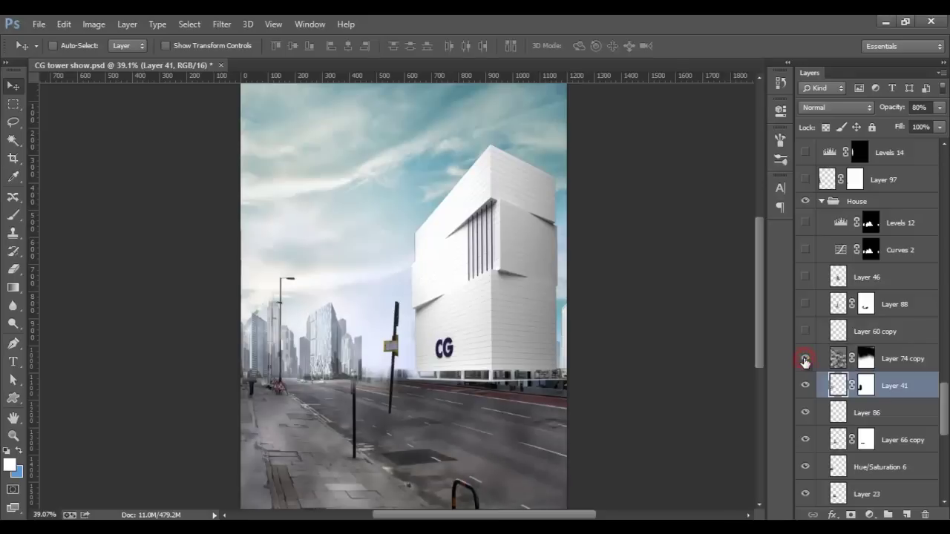
left_click(836, 359)
left_click(222, 24)
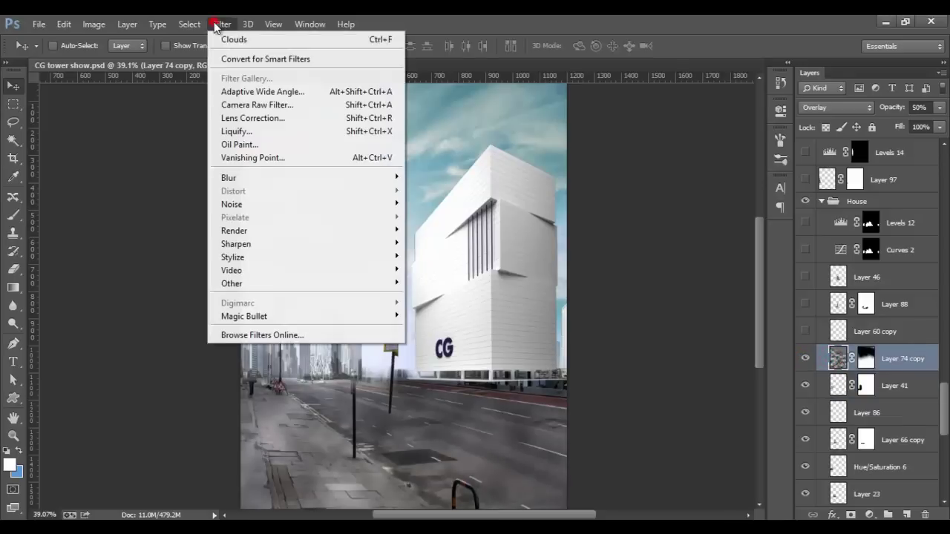
left_click(291, 230)
left_click(438, 230)
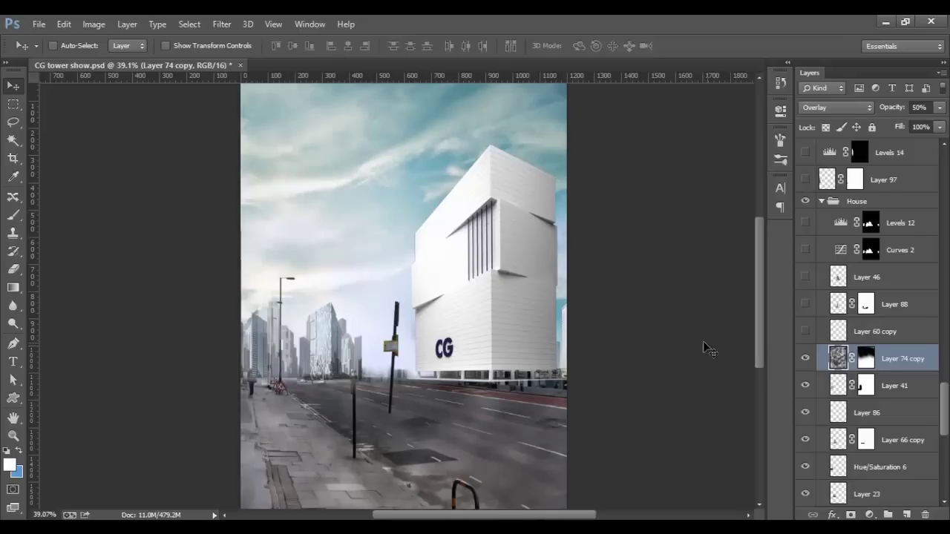
left_click(547, 342, "ctrl")
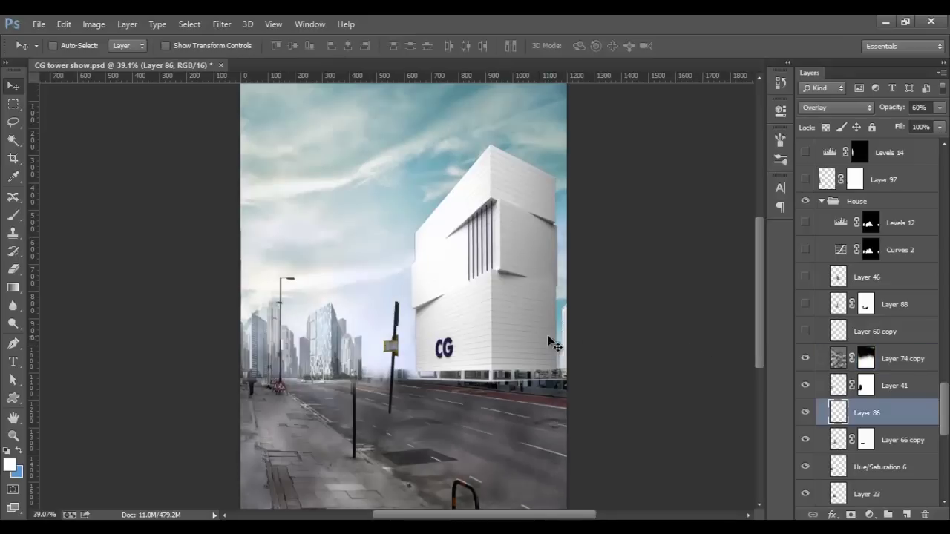
Show Layer 60 copy and nudge Layer 88's blue glass building into place
left_click(806, 305)
left_click(805, 305)
left_click(806, 305)
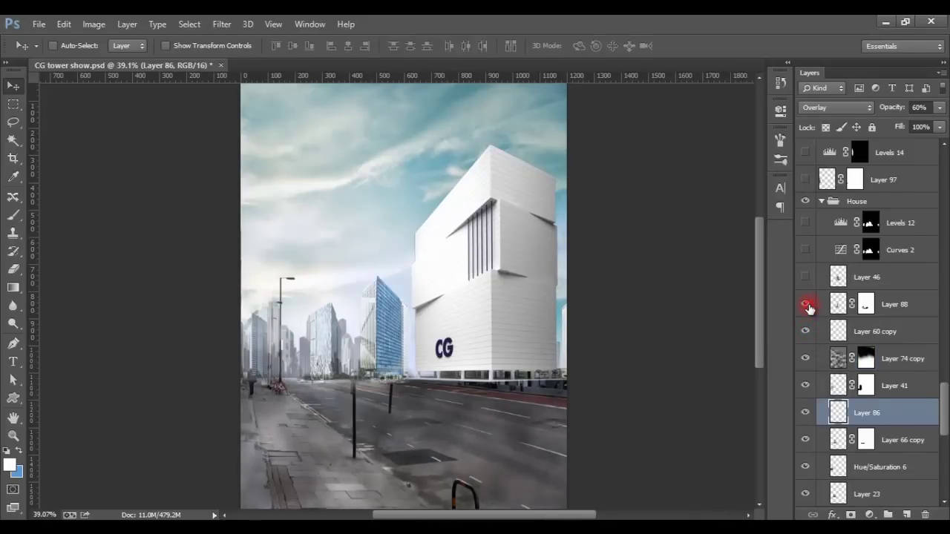
left_click(889, 311)
left_click_drag(519, 347, 492, 334)
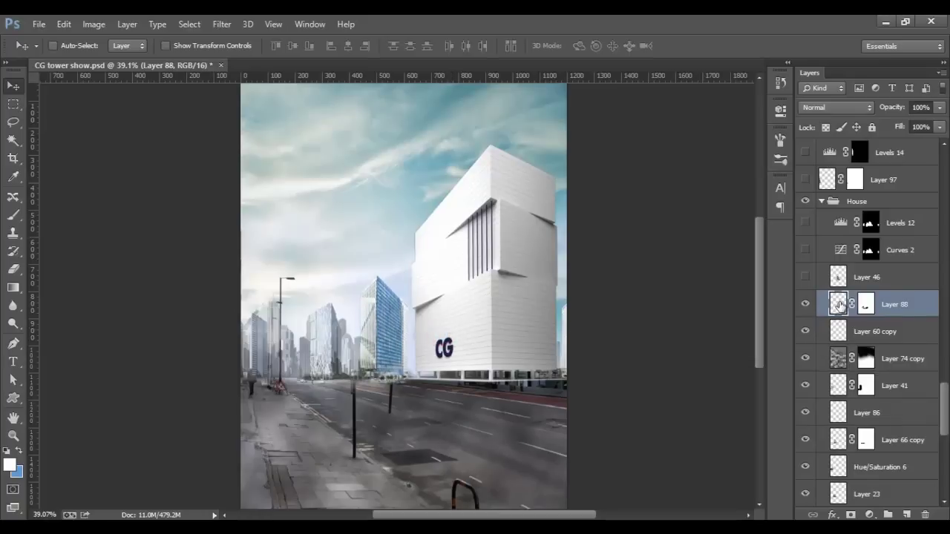
Show Layer 46's shading over the blue building, leaving it in position
left_click(805, 278)
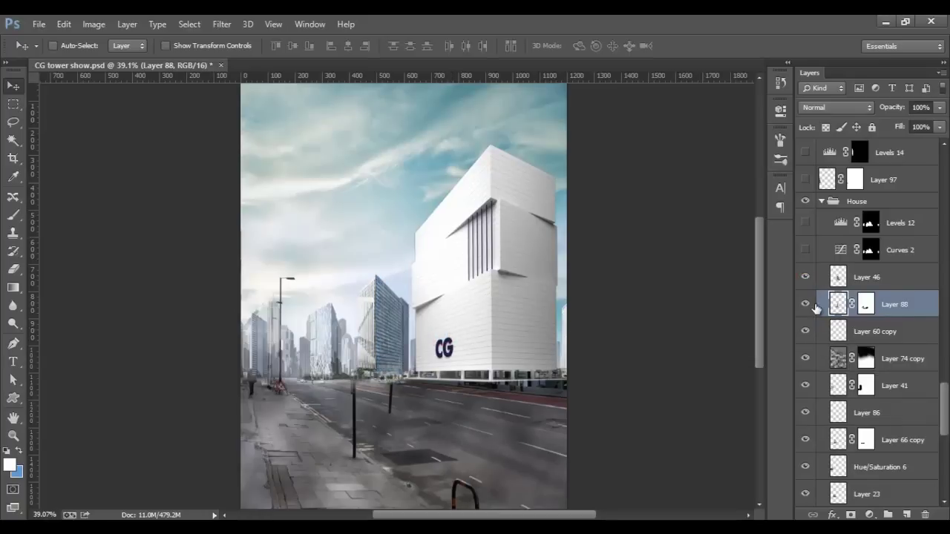
left_click(894, 277)
left_click_drag(443, 343, 446, 346)
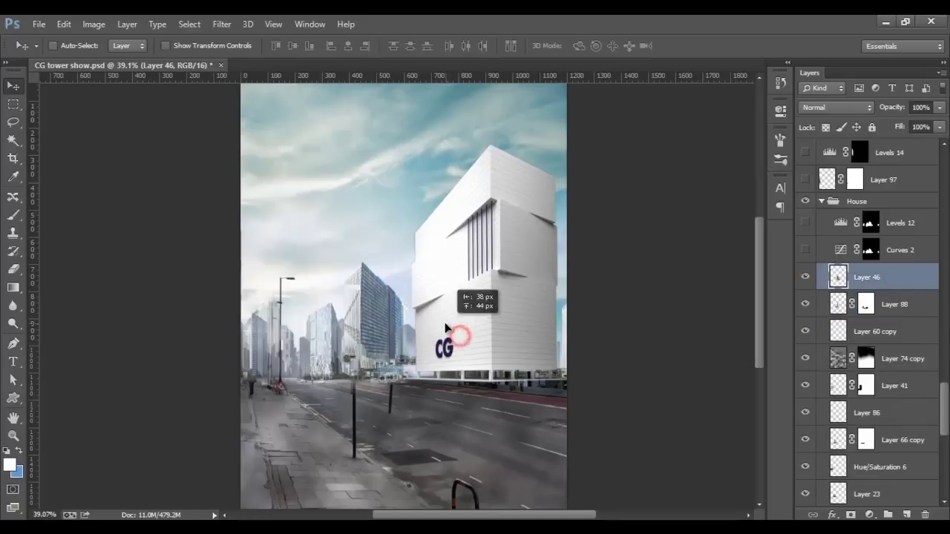
left_click(881, 305)
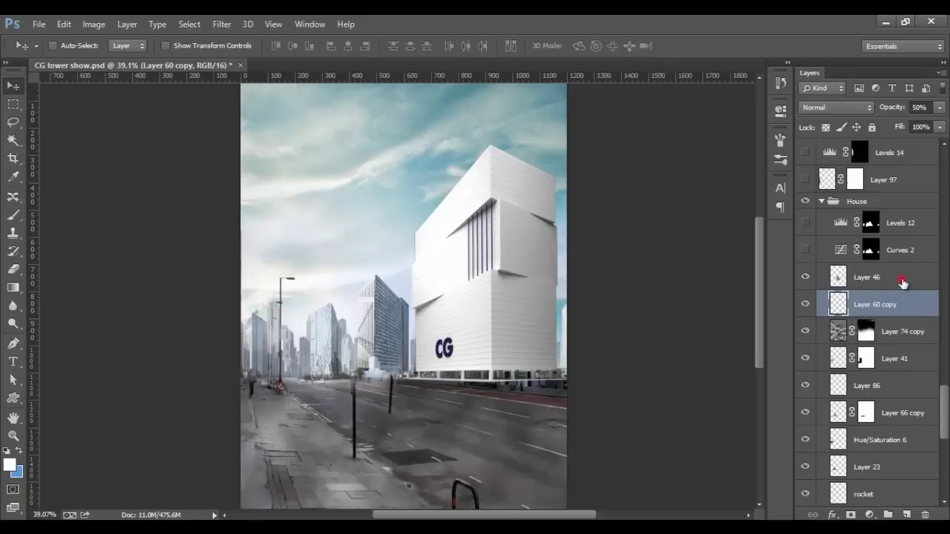
left_click(895, 274)
left_click_drag(517, 338, 522, 339)
Load the Curves 2 skyline mask as a selection, then deselect
left_click_drag(943, 385, 943, 365)
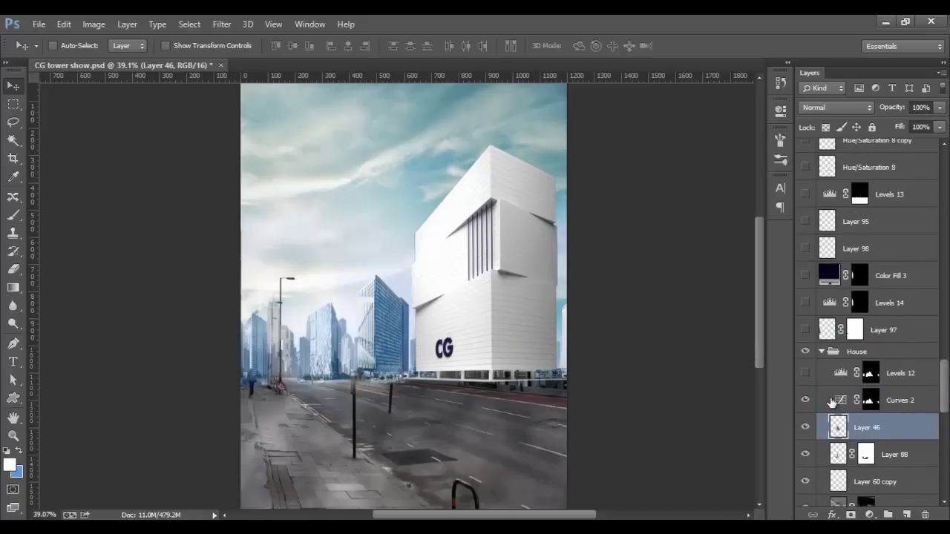
left_click(870, 400, "ctrl")
key("ctrl+d")
Shift the Blue channel shadow point slightly in Curves 2, reviewing the Green and Red curves
double_click(841, 400)
left_click(642, 161)
left_click(636, 210)
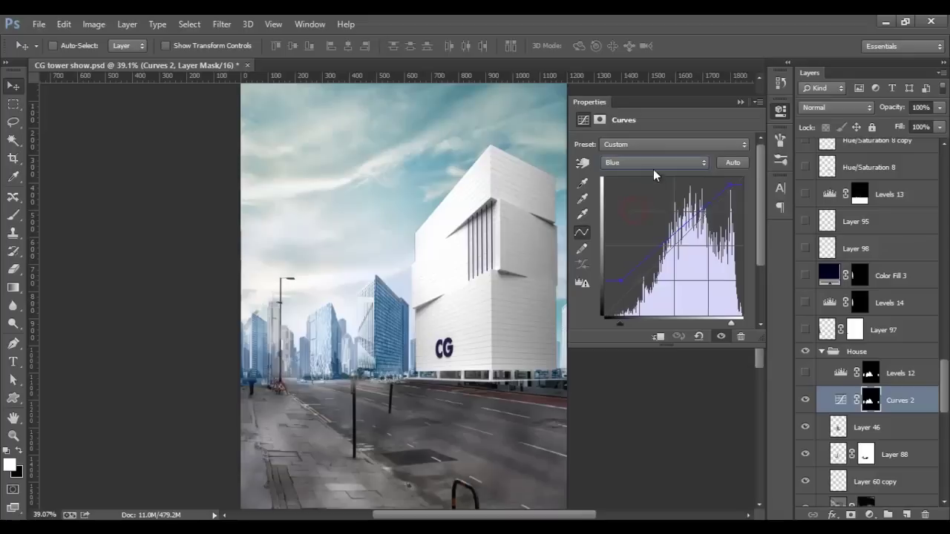
left_click_drag(623, 282, 618, 281)
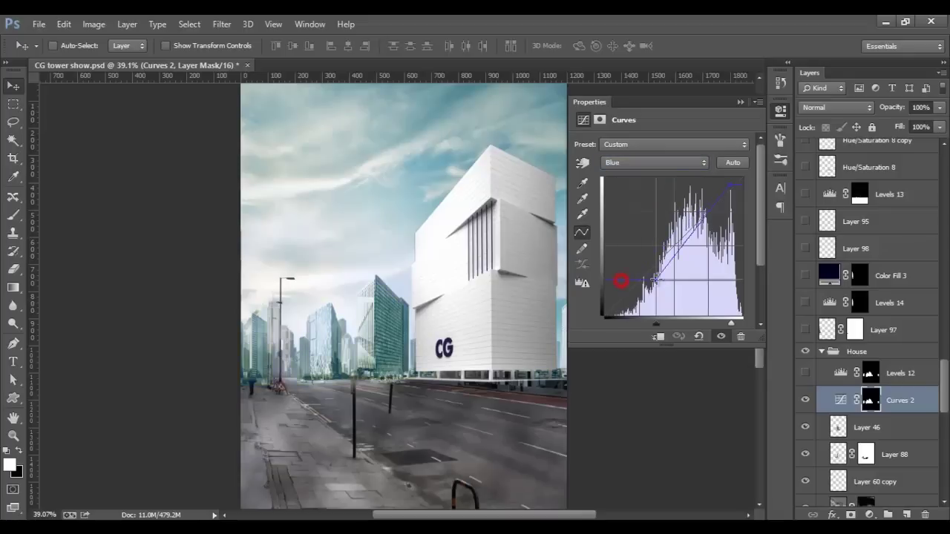
left_click(635, 164)
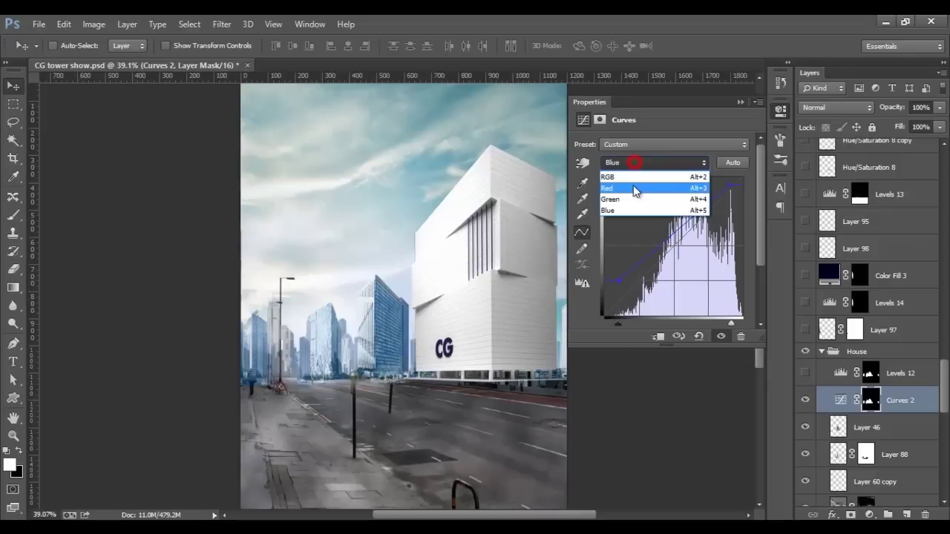
left_click(629, 197)
left_click(644, 164)
left_click(638, 187)
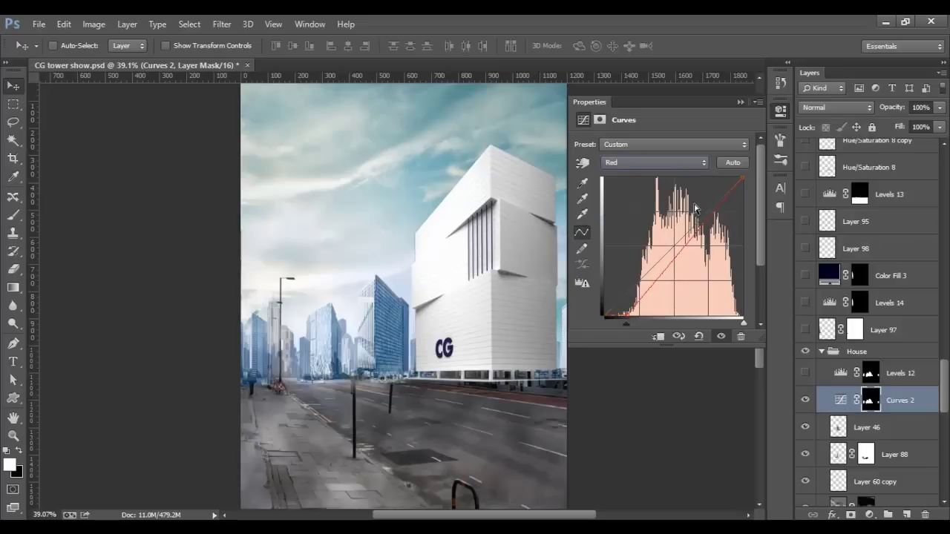
left_click(740, 104)
Turn on Levels 12 with midtones at 0.84, then collapse the House group
left_click(805, 378)
left_click(805, 378)
double_click(840, 373)
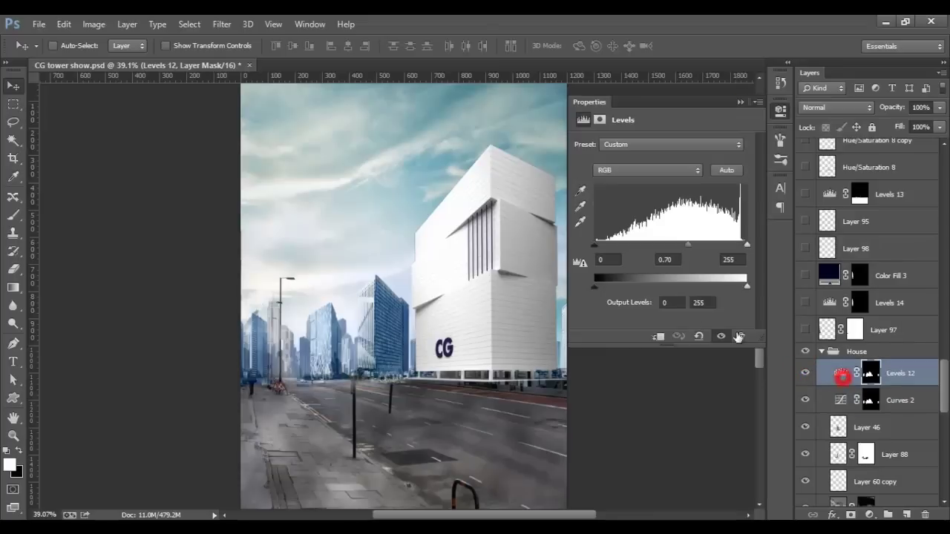
left_click_drag(688, 245, 691, 245)
left_click(740, 101)
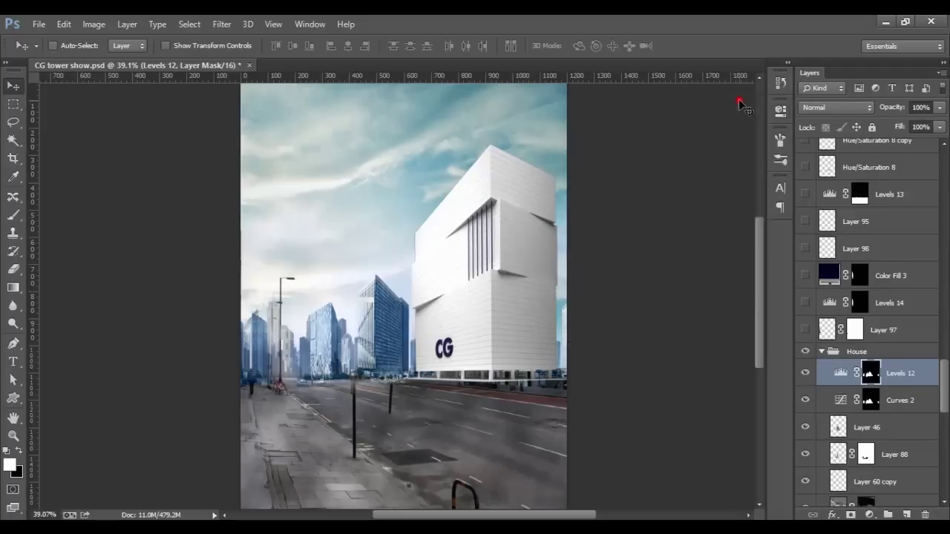
left_click(822, 352)
left_click(805, 351)
Show the House group and Layer 97's left-edge buildings, keeping them in their original place
left_click(805, 351)
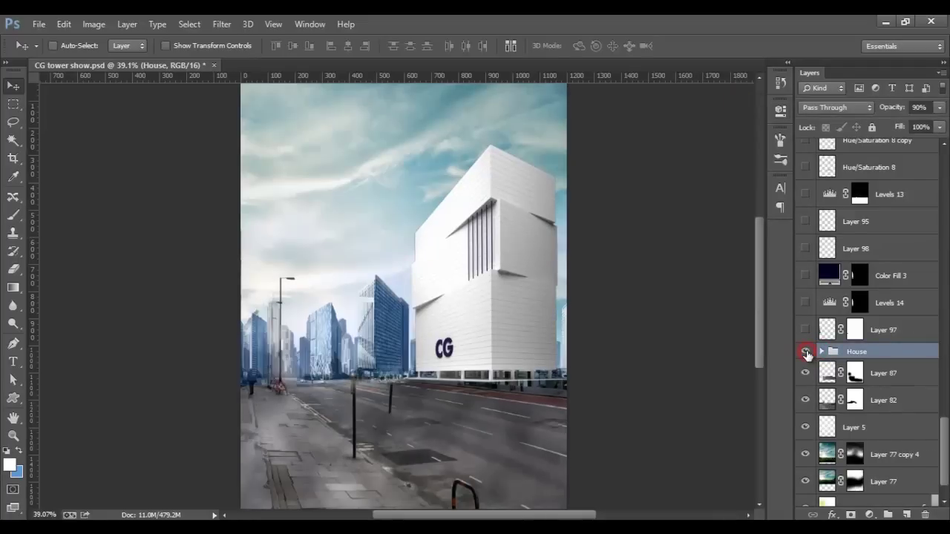
left_click(805, 331)
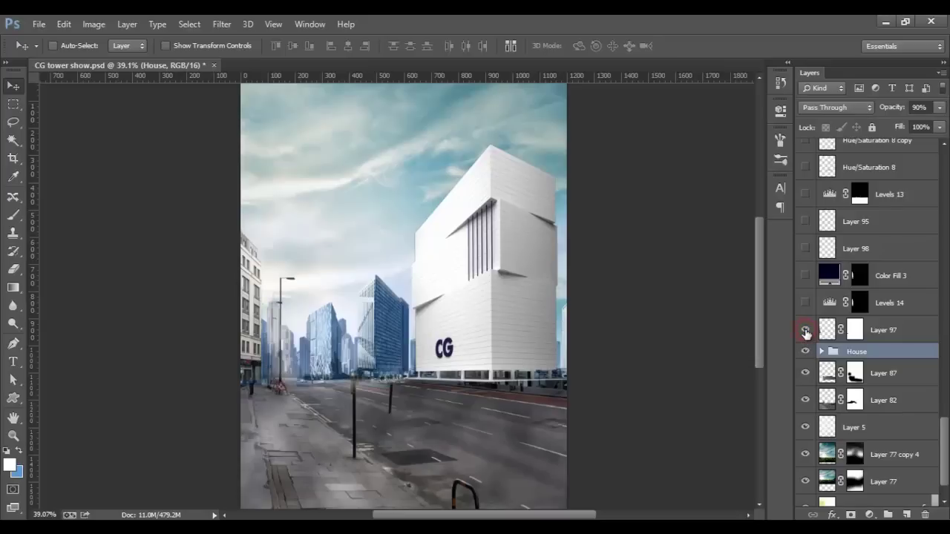
left_click(805, 331)
left_click(854, 330)
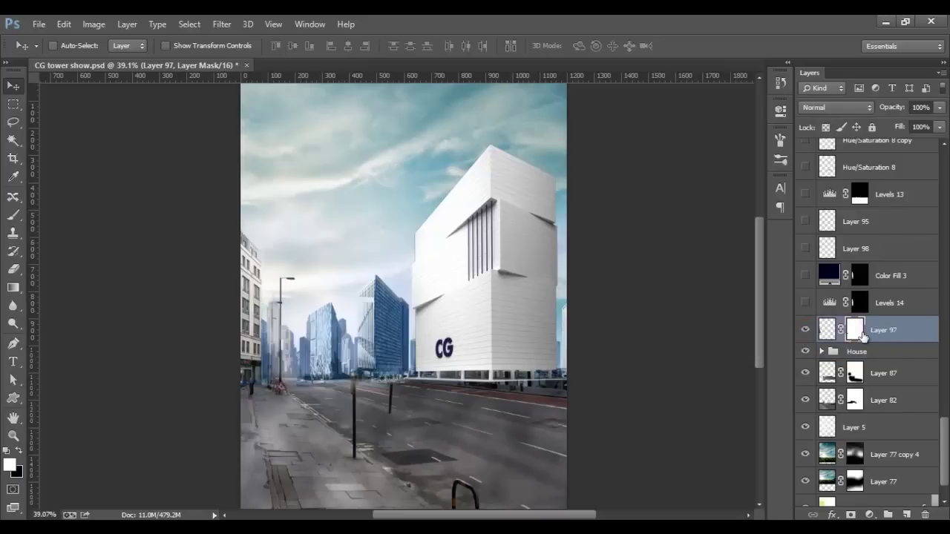
left_click_drag(404, 377, 465, 382)
key("ctrl+z")
left_click_drag(355, 385, 536, 301)
key("ctrl+z")
Turn on Levels 14 and the dark blue Color Fill 3 blended as Soft Light
left_click(805, 303)
double_click(829, 305)
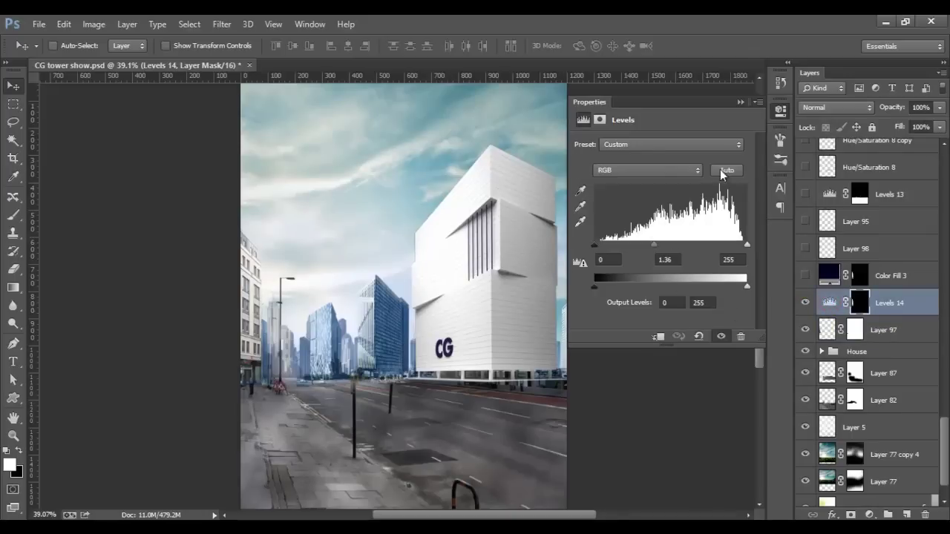
left_click(737, 103)
left_click(806, 275)
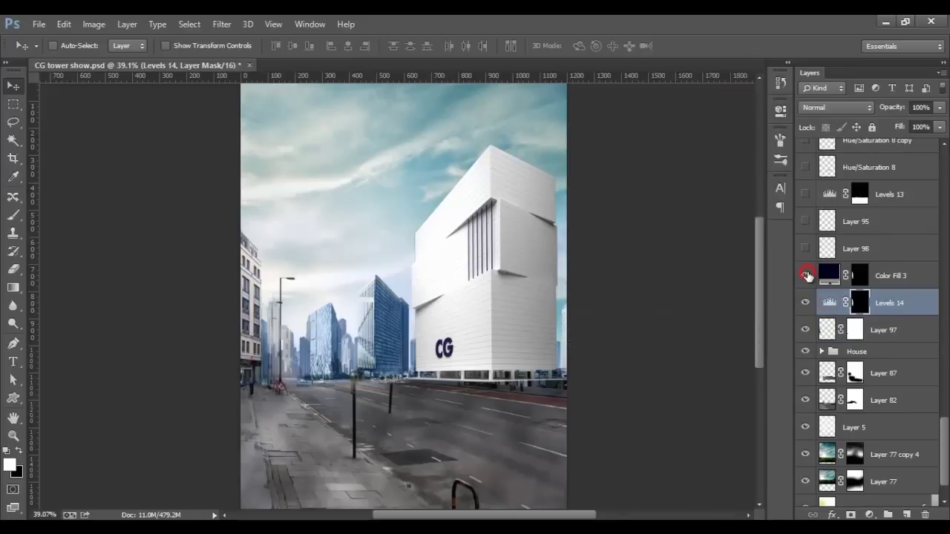
left_click(829, 275)
left_click(827, 108)
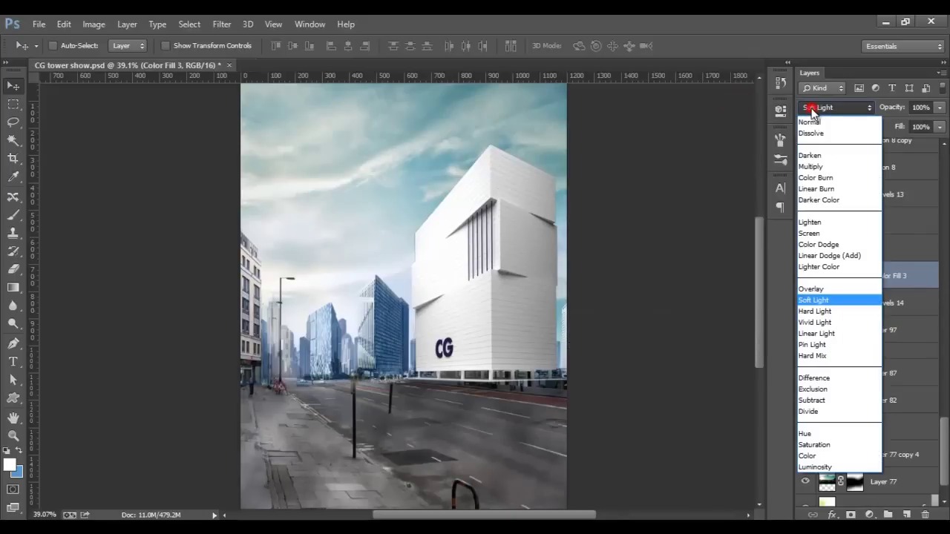
left_click(826, 300)
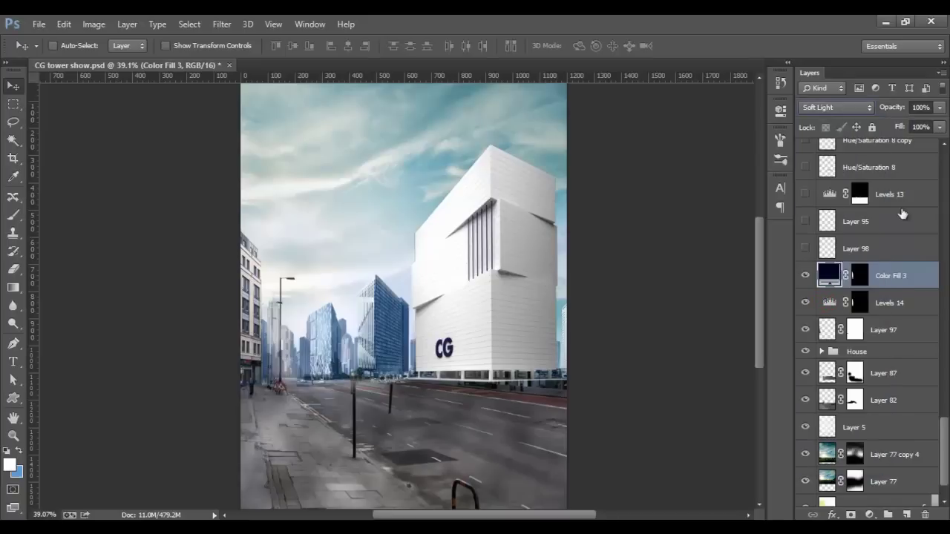
Show Layer 98 and drag its content right in the composite
scroll(862, 429, "up", 3)
scroll(862, 429, "up", 2)
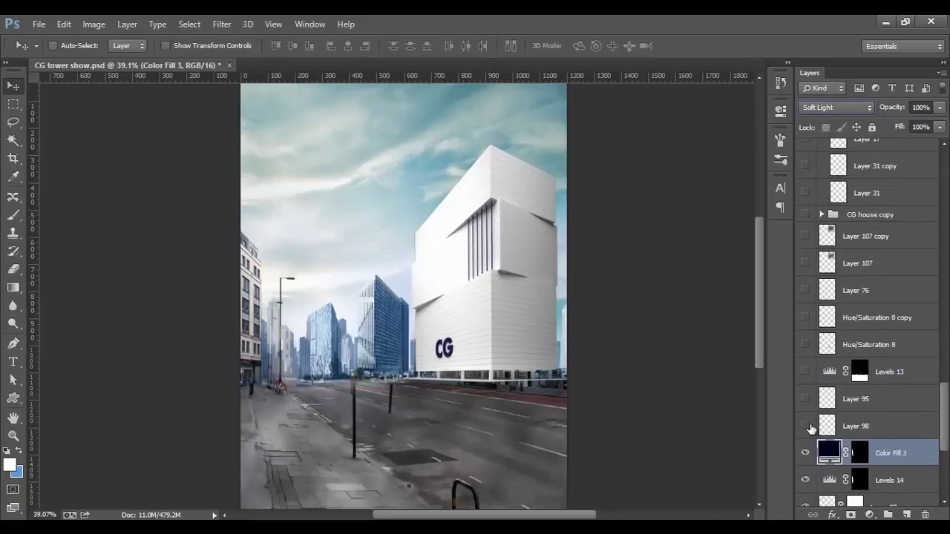
left_click(804, 427)
left_click(829, 426)
left_click_drag(364, 286, 460, 278)
Show Layer 95 and reposition its figure to the right
left_click(805, 398)
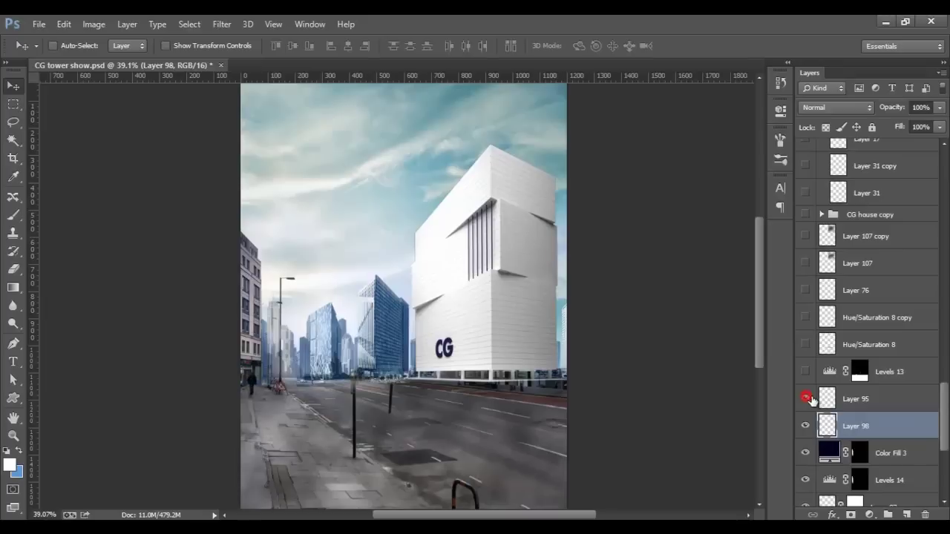
left_click(856, 399)
mouse_move(325, 416)
left_mouse_down()
mouse_move(366, 391)
mouse_move(547, 405)
left_mouse_up()
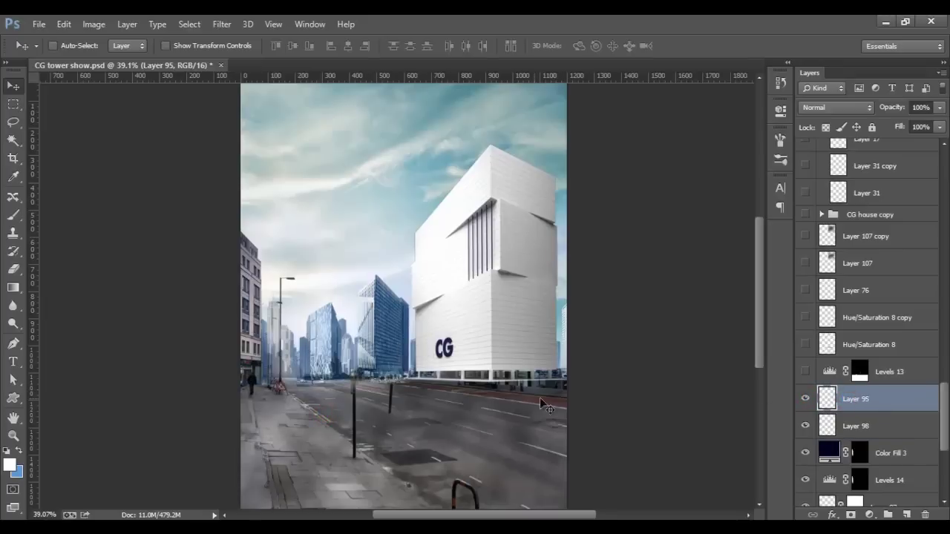
Turn on Levels 13 and adjust its midtone slider
left_click(805, 372)
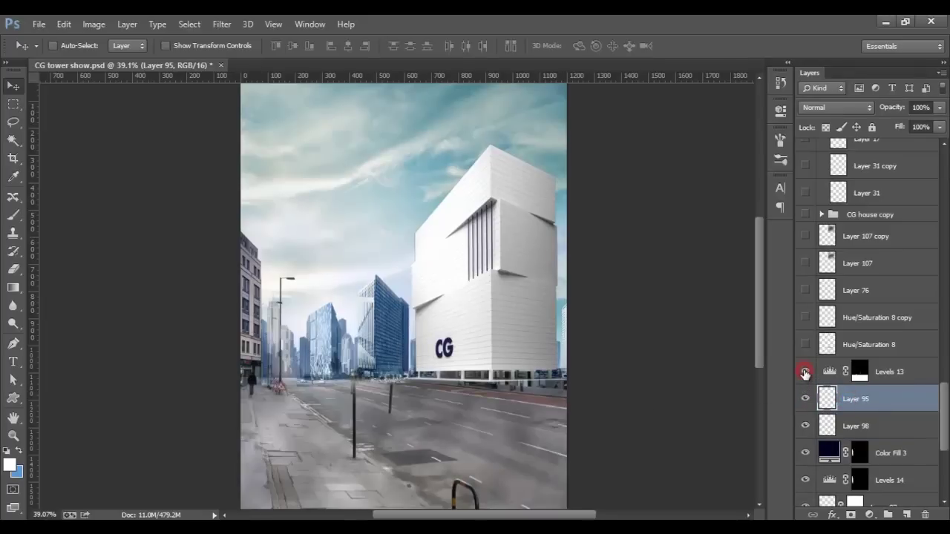
left_click(805, 372)
left_click(837, 371)
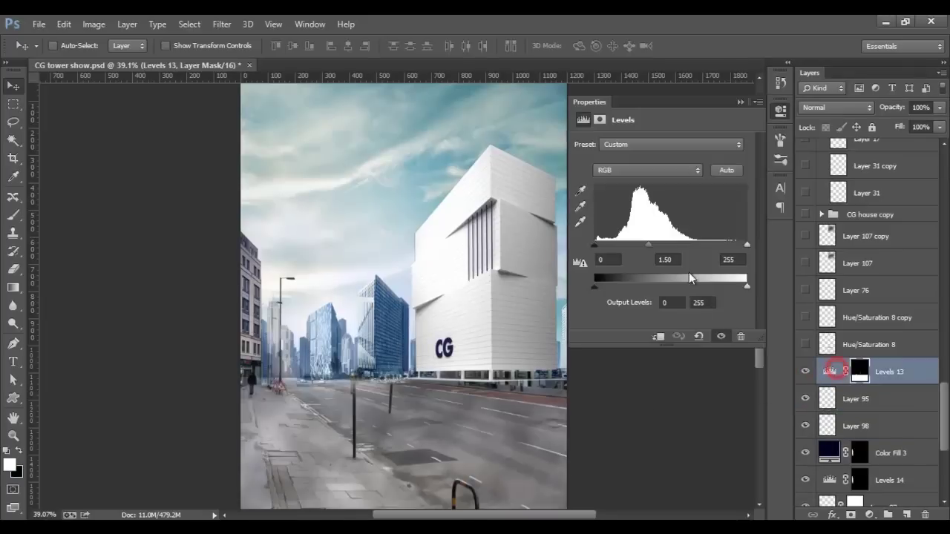
left_click_drag(670, 243, 651, 244)
left_click(740, 102)
Show Hue/Saturation 8, Hue/Saturation 8 copy, Layer 76 and Layer 107 on the building base
left_click(805, 345)
left_click(805, 344)
scroll(481, 384, "up", 5)
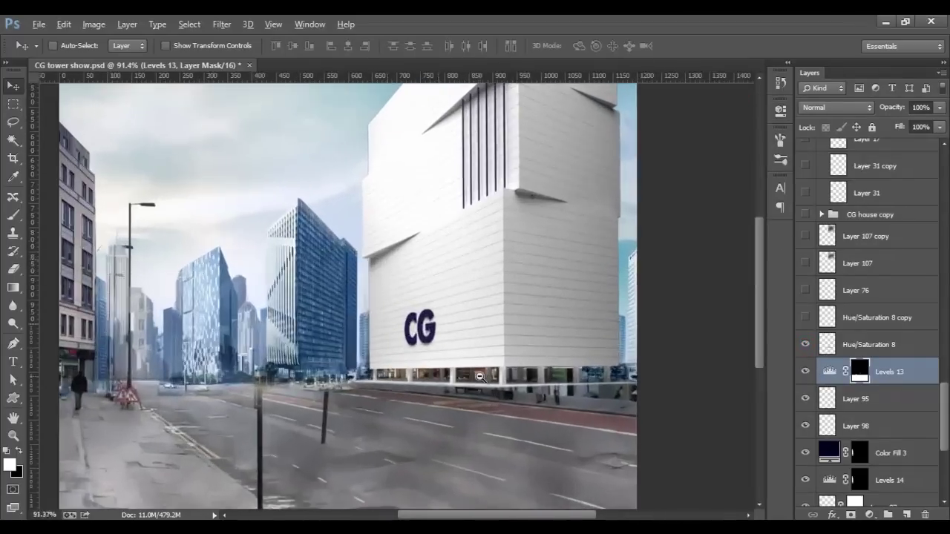
left_click(805, 318)
left_click(805, 290)
left_click(805, 262)
scroll(748, 295, "down", 4)
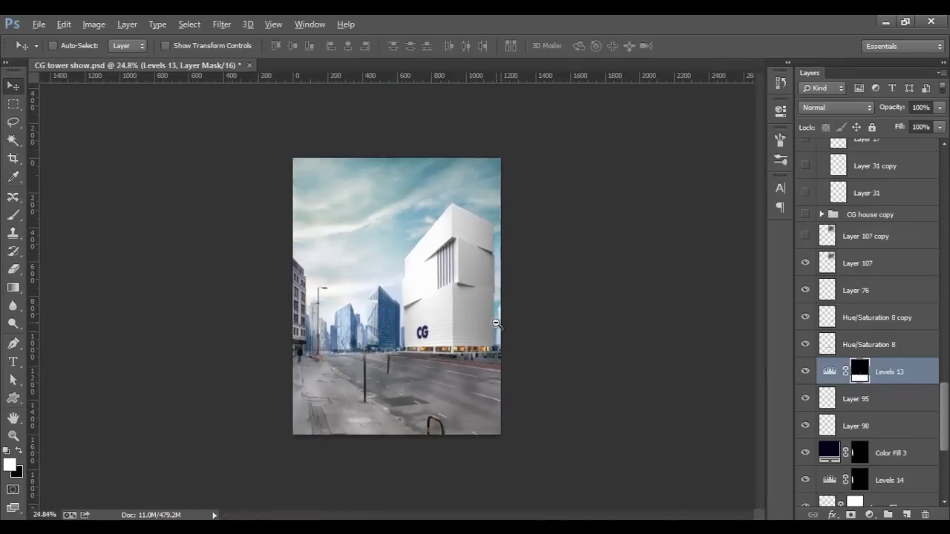
scroll(653, 263, "up", 2)
Reveal Layer 107 copy, Layer 31, Layer 31 copy, Layer 17, Render and Layer 64 over the tower
left_click(804, 262)
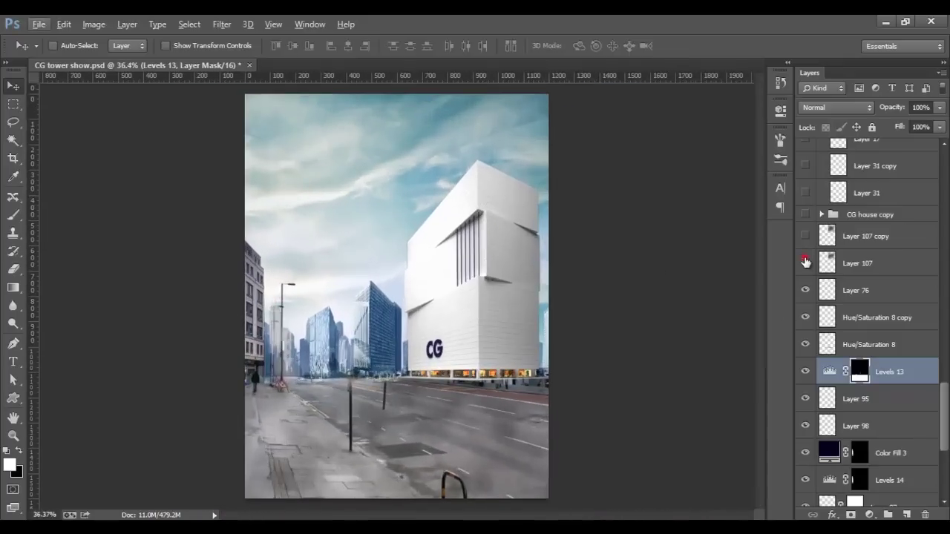
left_click(805, 235)
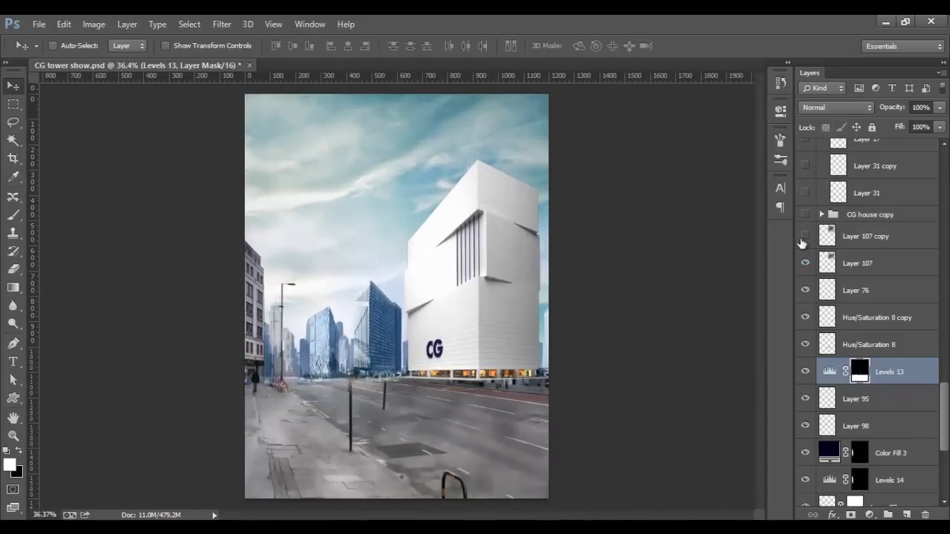
left_click(805, 235)
left_click_drag(945, 397, 942, 337)
left_click(806, 312)
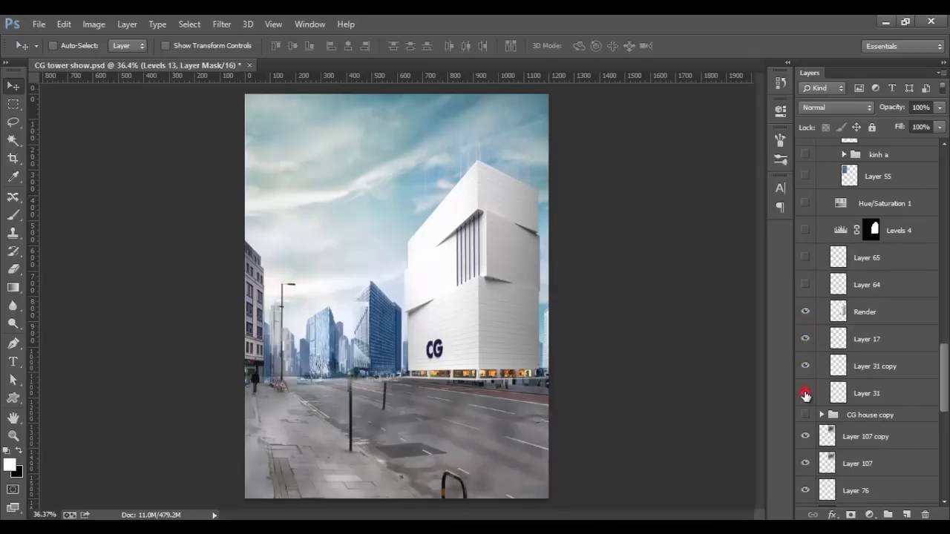
left_click(805, 283)
Show the Levels 4 adjustment, toggling it to compare the glass crown
left_click(805, 230)
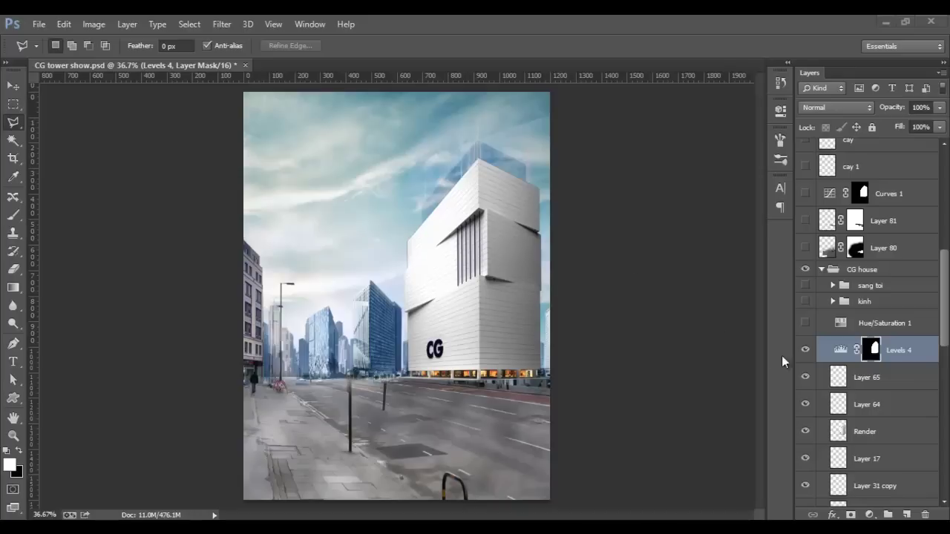
left_click(804, 351)
left_click(805, 353)
left_click(805, 354)
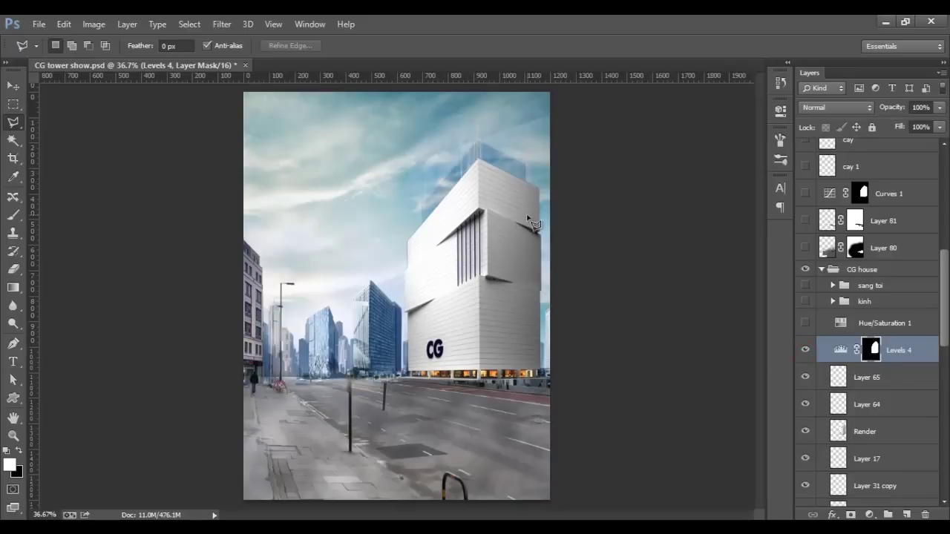
Raise Levels 4's midtone from 0.68 to 0.93 to brighten the glass crown
double_click(840, 349)
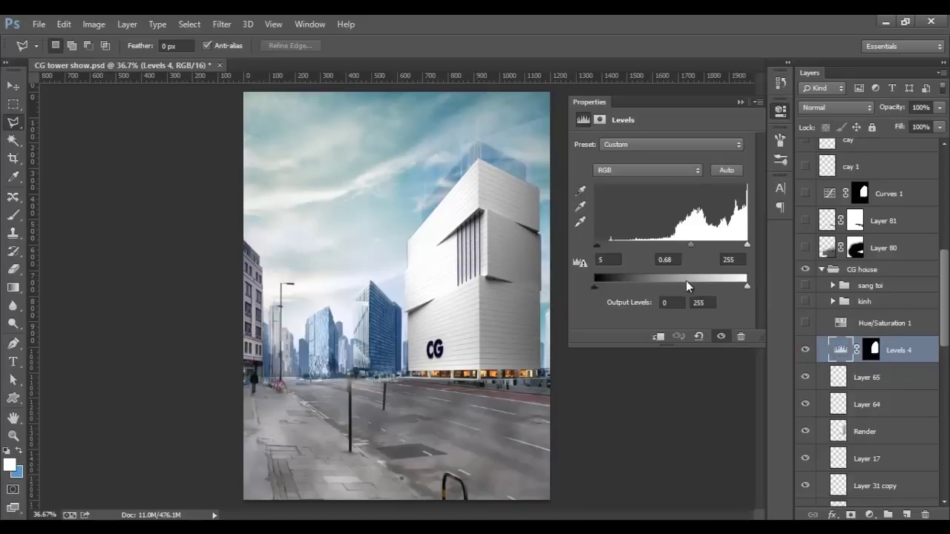
left_click_drag(687, 245, 712, 245)
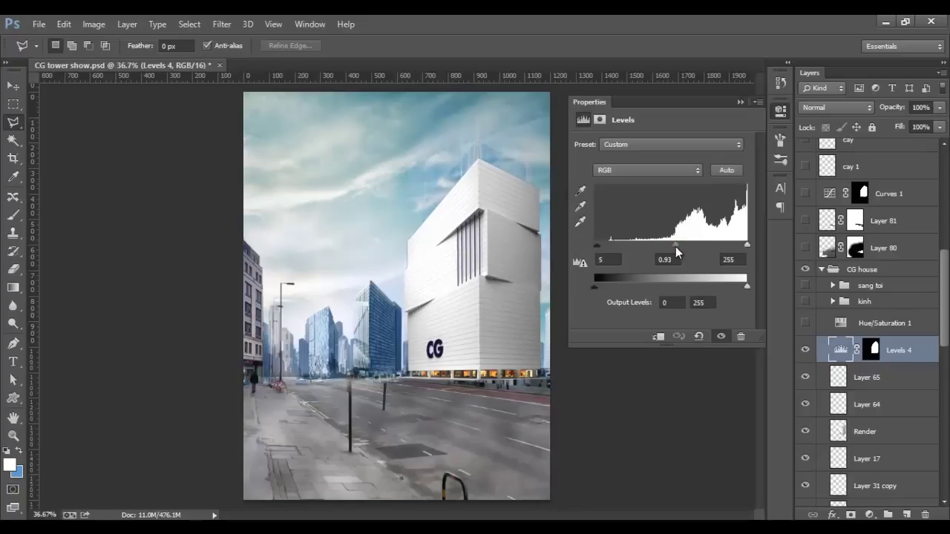
left_click(740, 101)
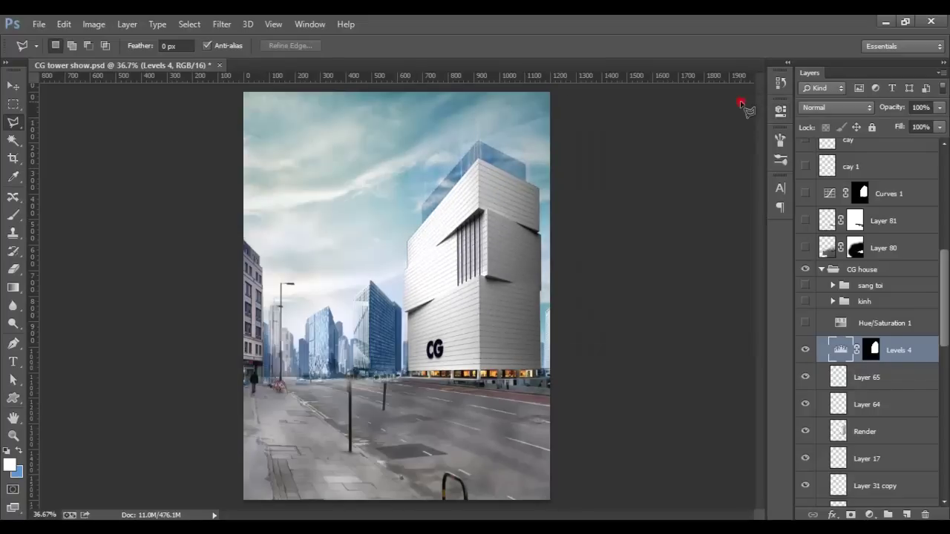
left_click(13, 86)
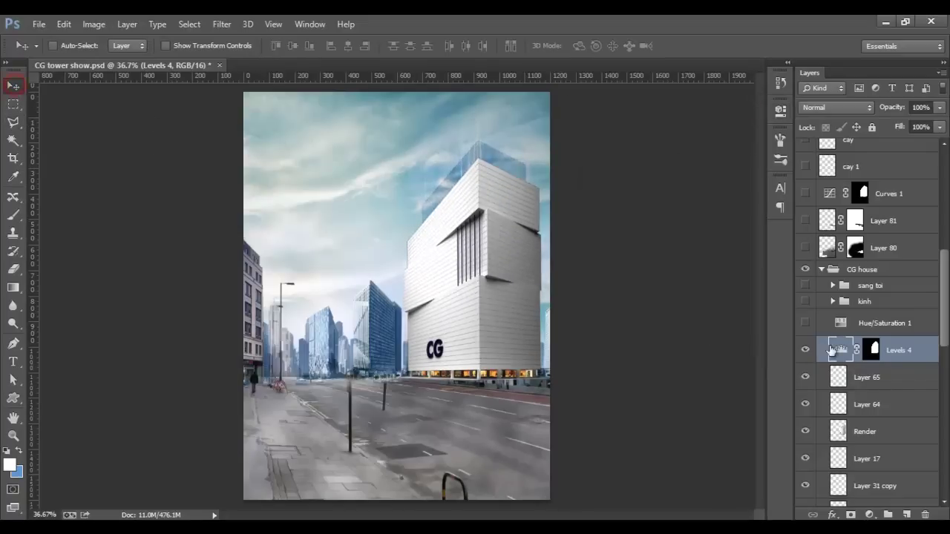
Load the Levels 4 mask as a selection and delete the Levels 4 adjustment layer
left_click(870, 348, "ctrl")
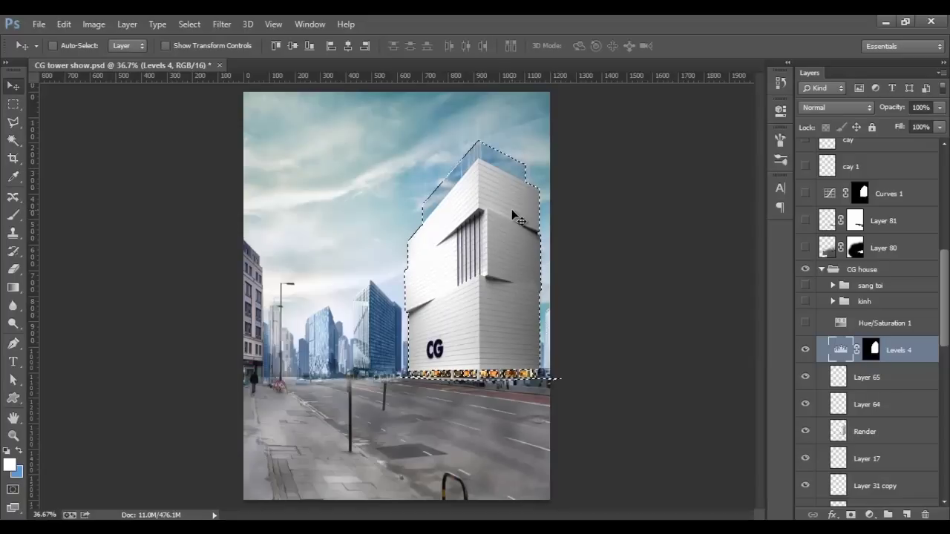
left_click_drag(899, 355, 924, 514)
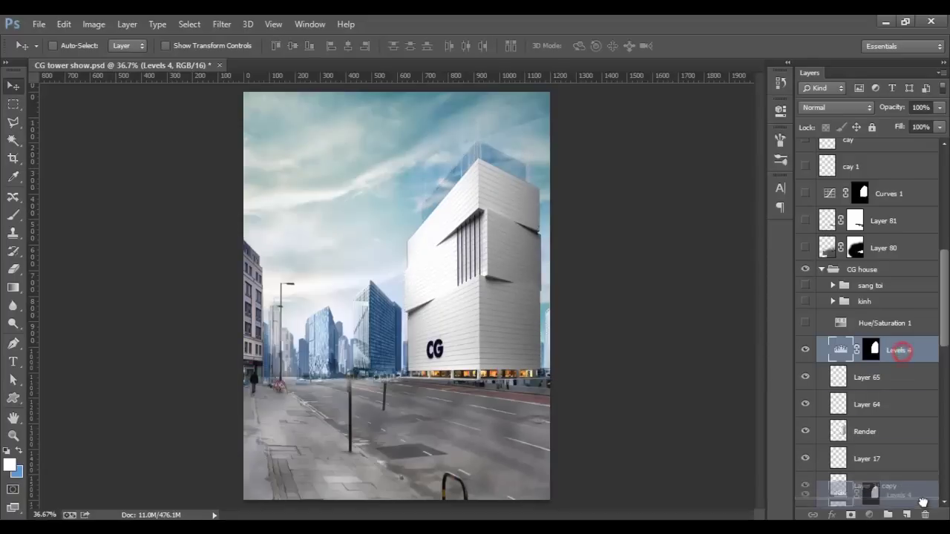
left_click(14, 121)
scroll(448, 258, "up", 2)
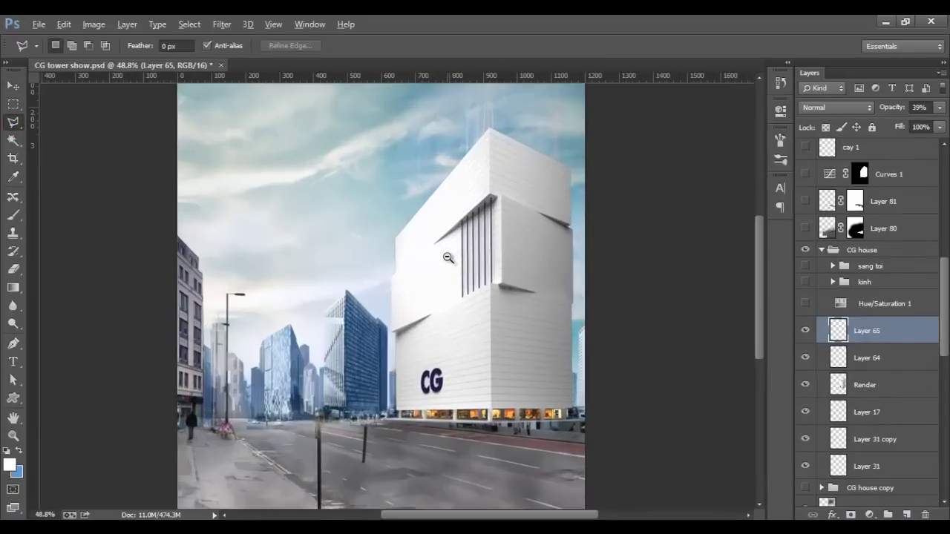
Trace the CG tower's outline from rooftop peak to base with the Polygonal Lasso
left_click(393, 241)
left_click(487, 129)
left_click(571, 167)
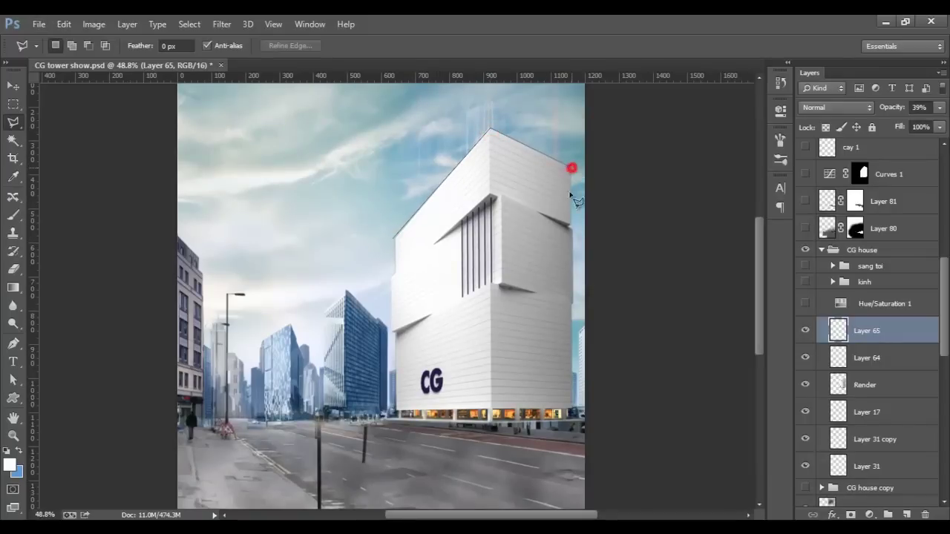
left_click(566, 225)
left_click(569, 304)
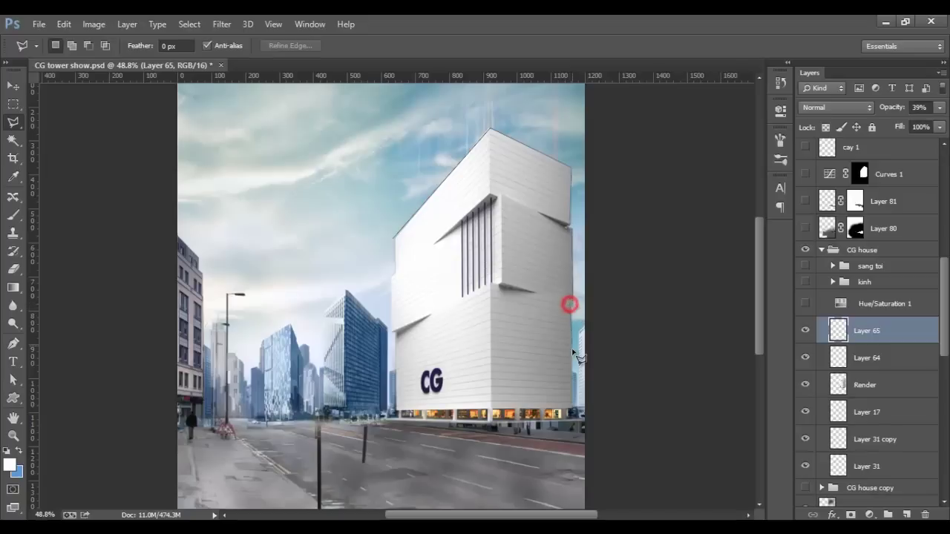
left_click(574, 412)
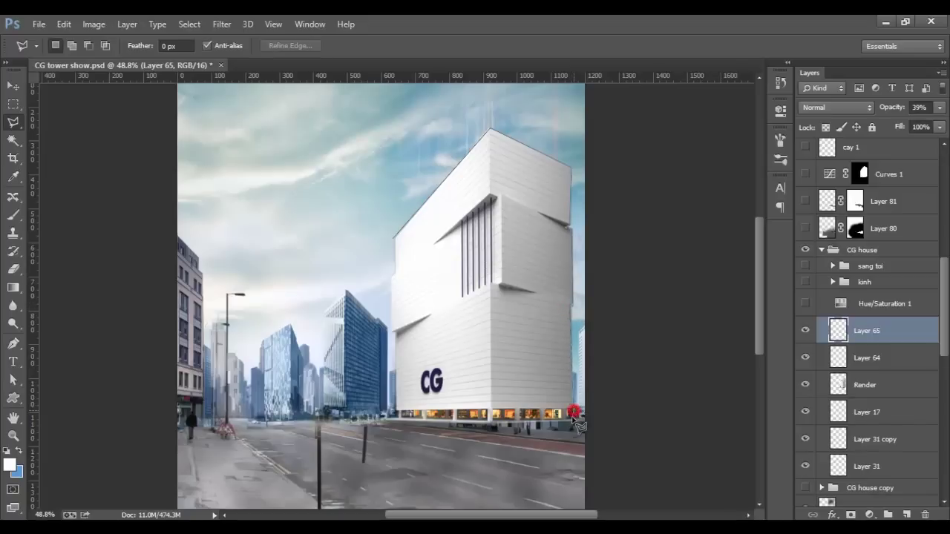
left_click(491, 411)
left_click(393, 412)
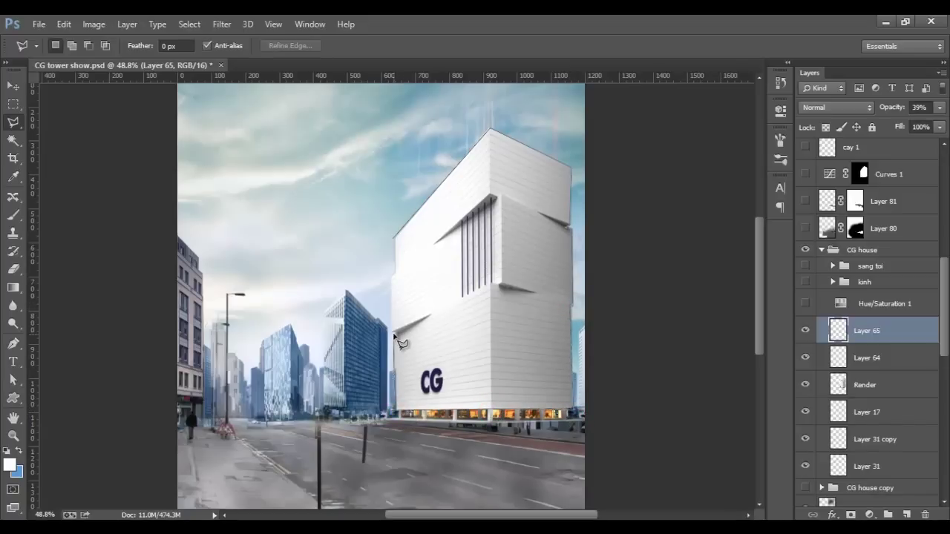
left_click(392, 332)
left_click(392, 274)
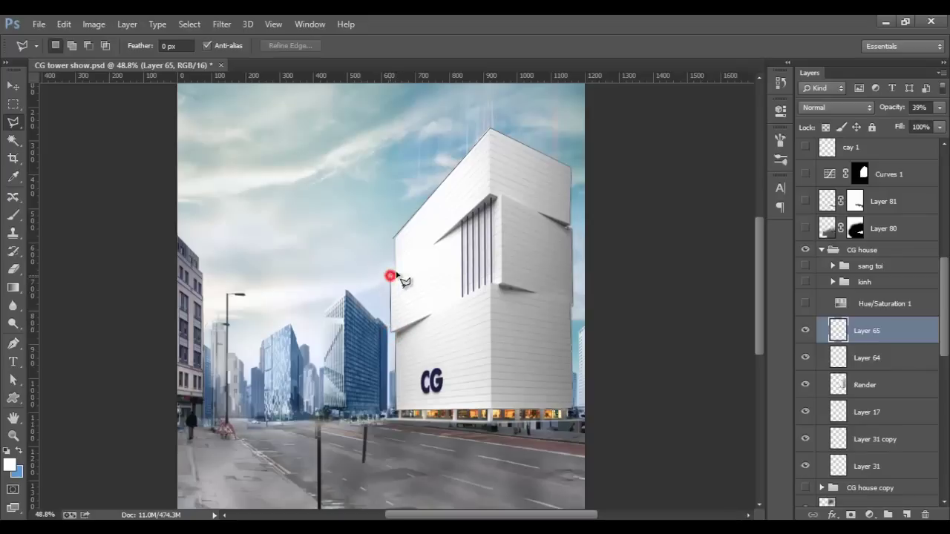
double_click(394, 236)
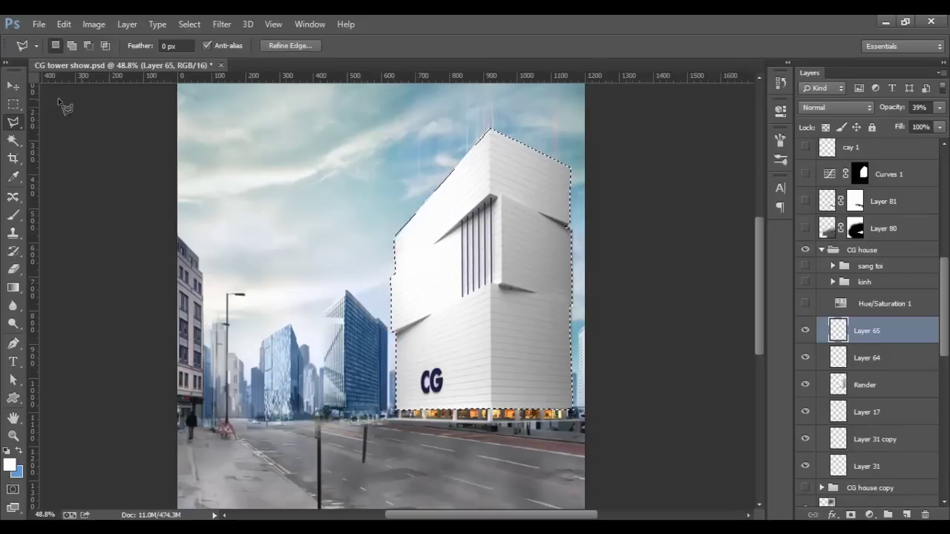
key("v")
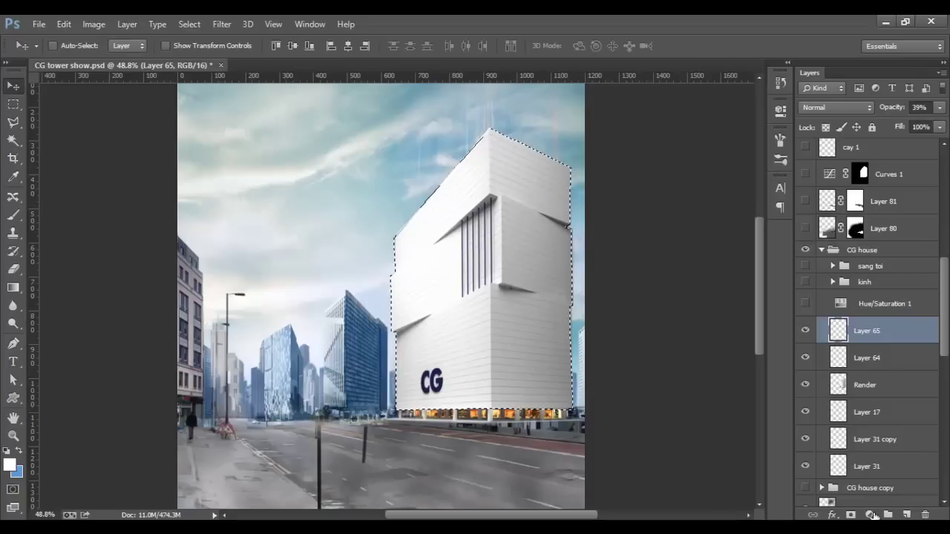
left_click(872, 514)
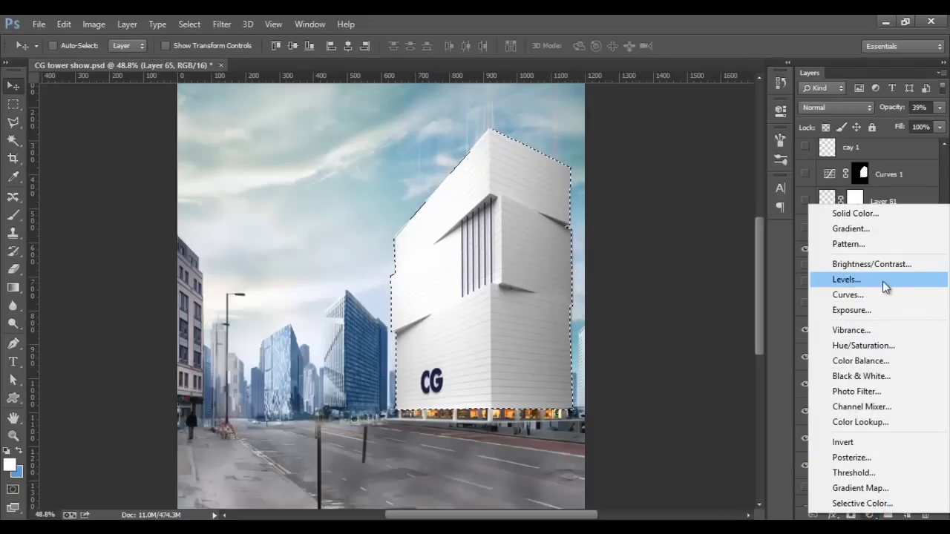
Add a Levels 19 adjustment masked to the building and darken its midtones
left_click(884, 287)
left_click(871, 334, "ctrl")
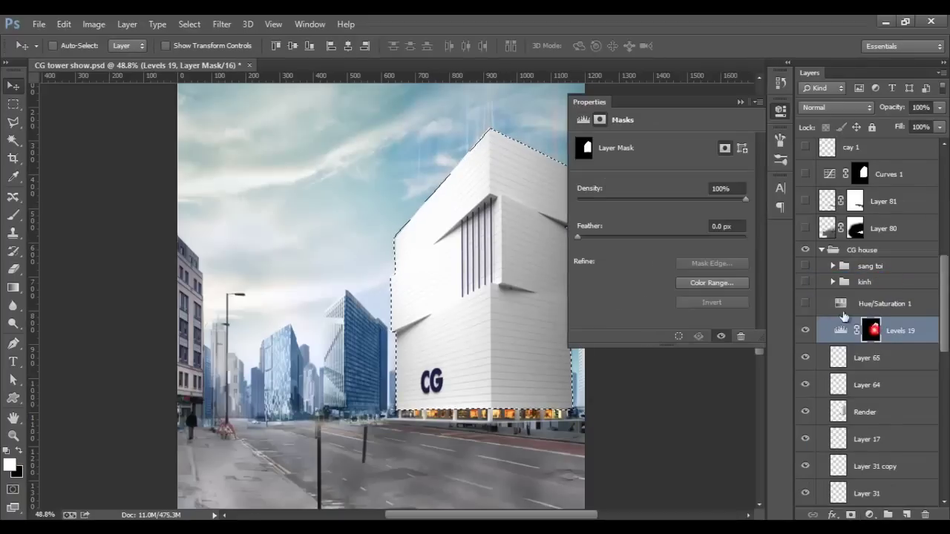
left_click(739, 101)
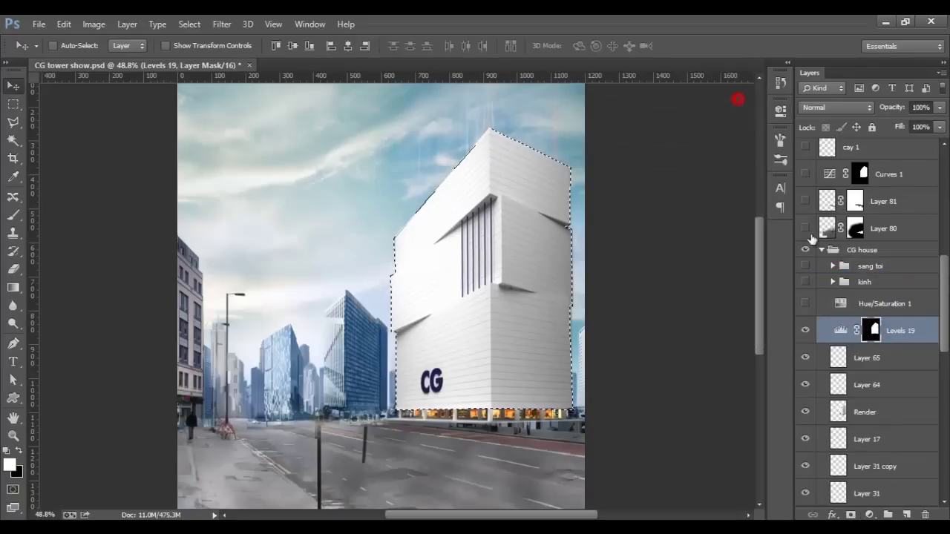
double_click(839, 330)
left_click_drag(670, 245, 687, 245)
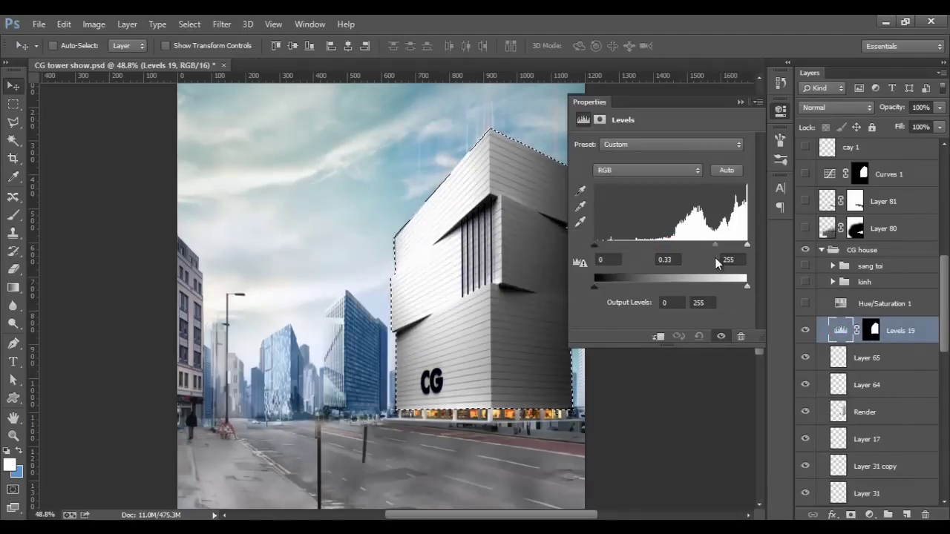
left_click(741, 104)
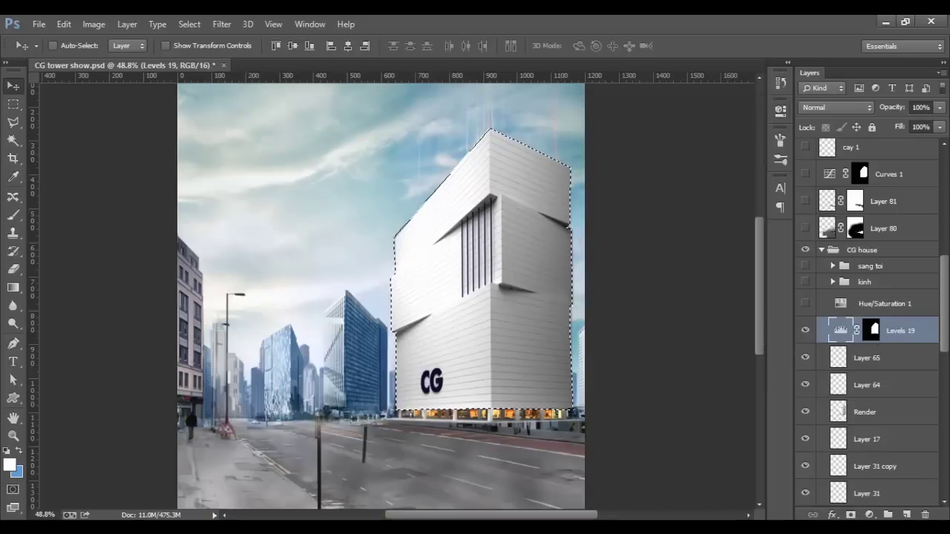
Add a Hue/Saturation adjustment layer masked to the building outline
left_click(869, 514)
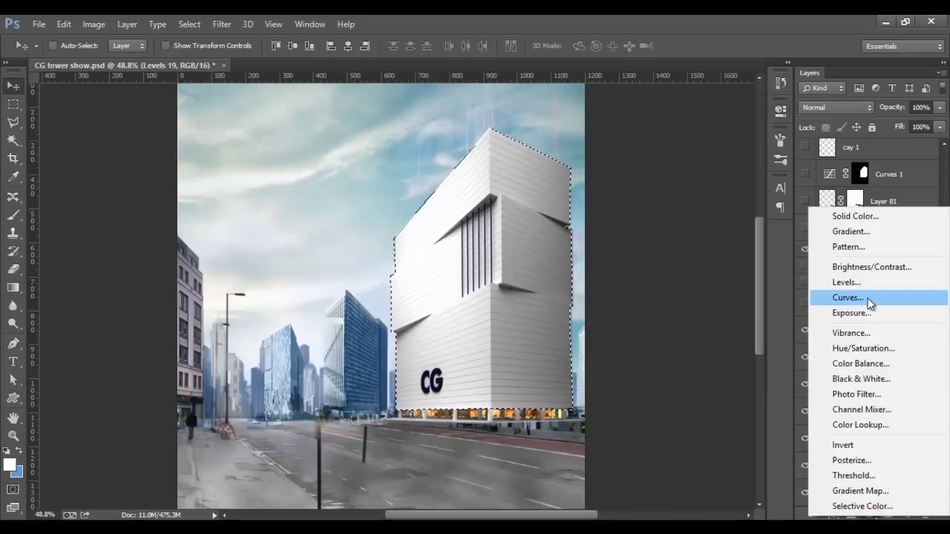
left_click(866, 349)
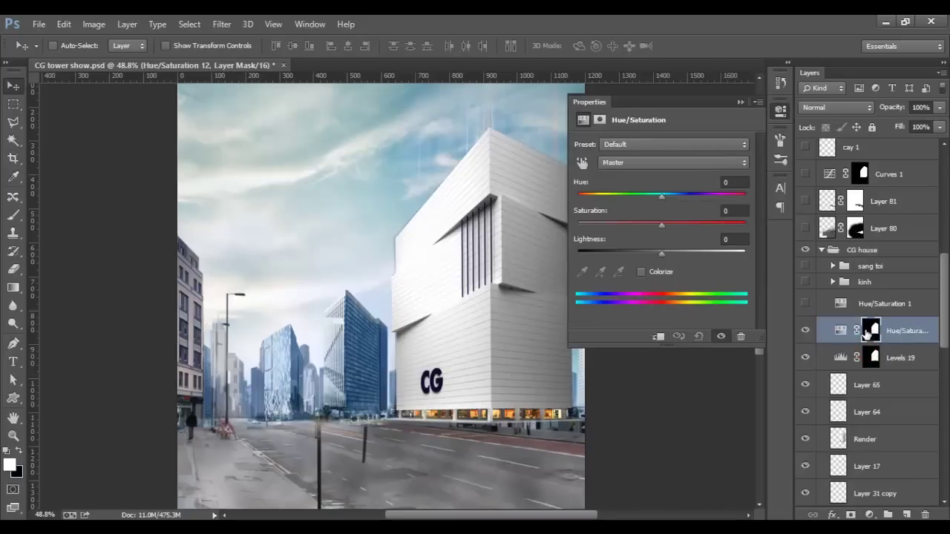
left_click(868, 331, "ctrl")
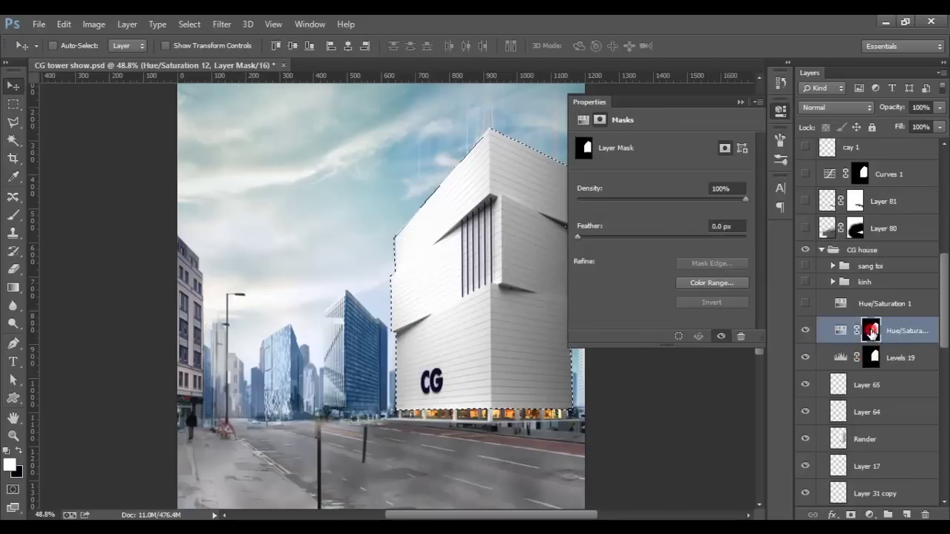
left_click(744, 101)
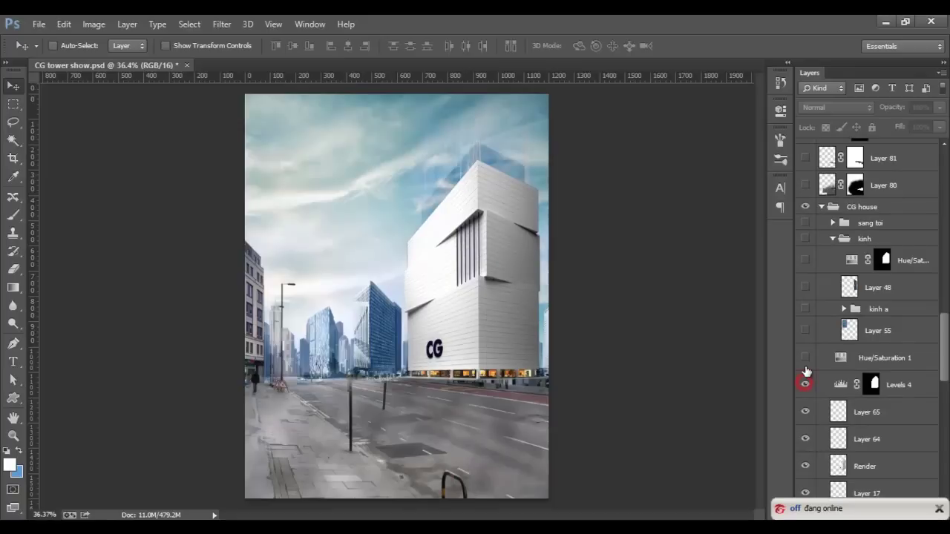
Show Layer 55's glass grid, then switch on and expand the kinh a group
left_click(811, 331)
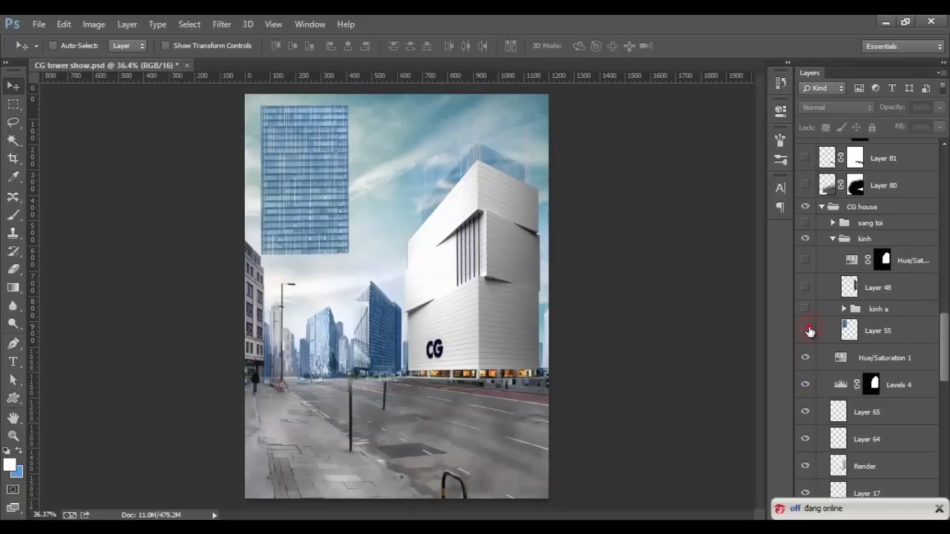
left_click_drag(849, 330, 888, 336)
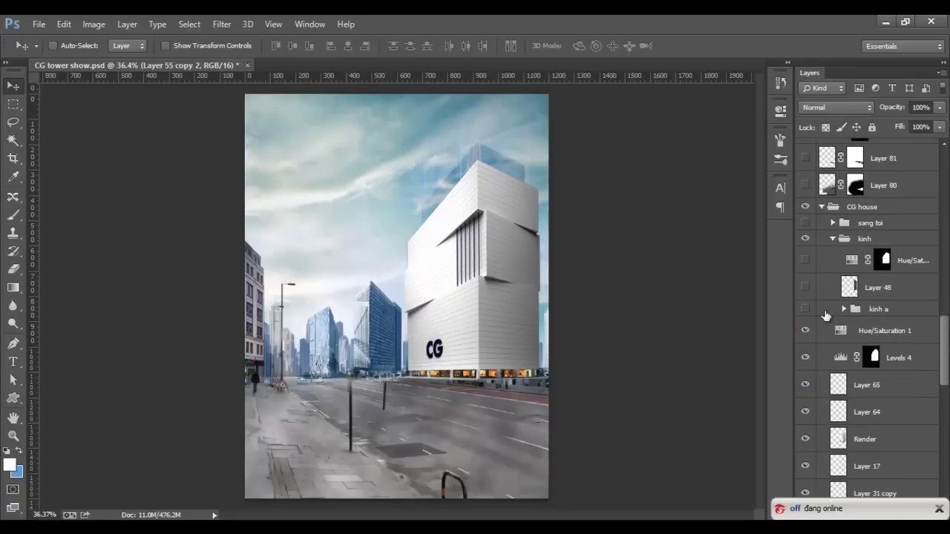
left_click(844, 308)
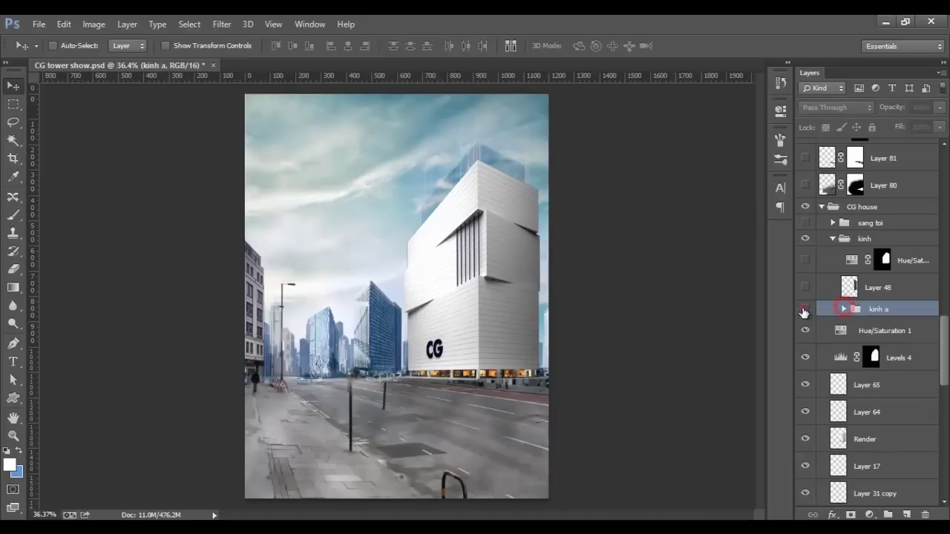
left_click(805, 308)
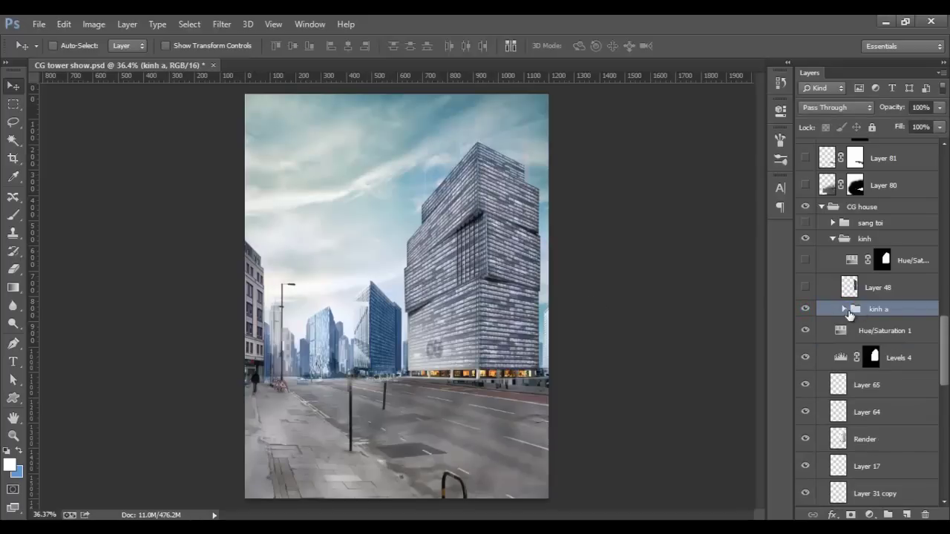
left_click(844, 308)
Hide kinh a's subgroups, restore Layers 64, 65 and Levels 4, and select gl old
scroll(822, 339, "down", 1)
left_click(805, 308)
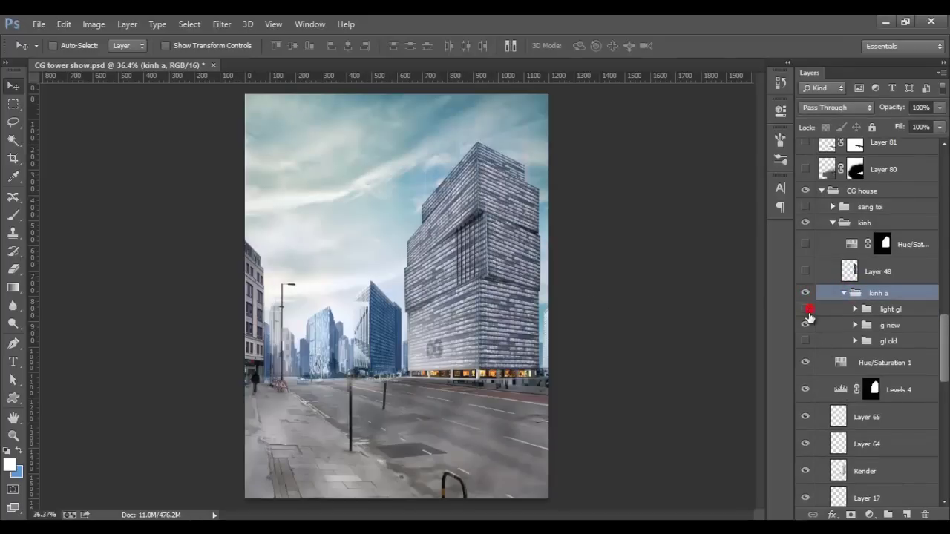
left_click_drag(805, 324, 805, 444)
scroll(811, 359, "down", 3)
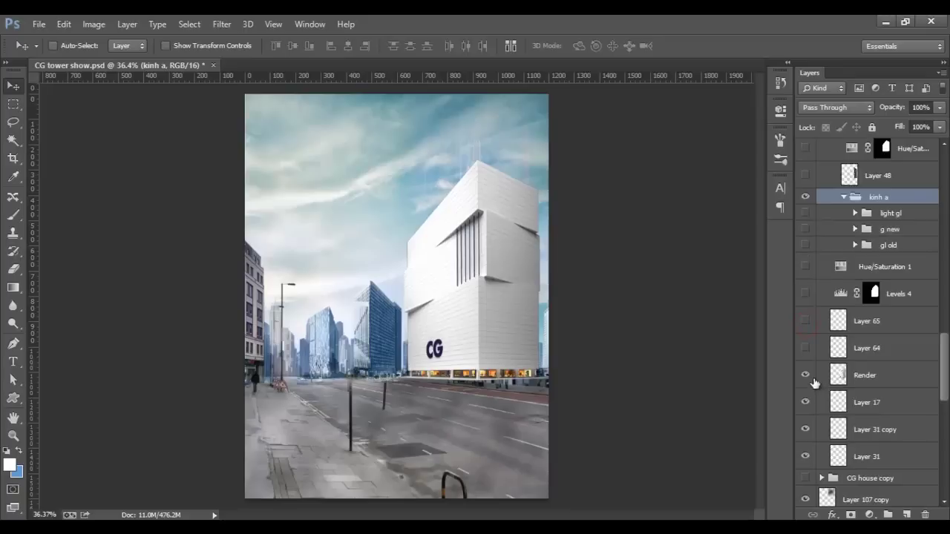
scroll(822, 279, "up", 1)
left_click(805, 273)
left_click(805, 245)
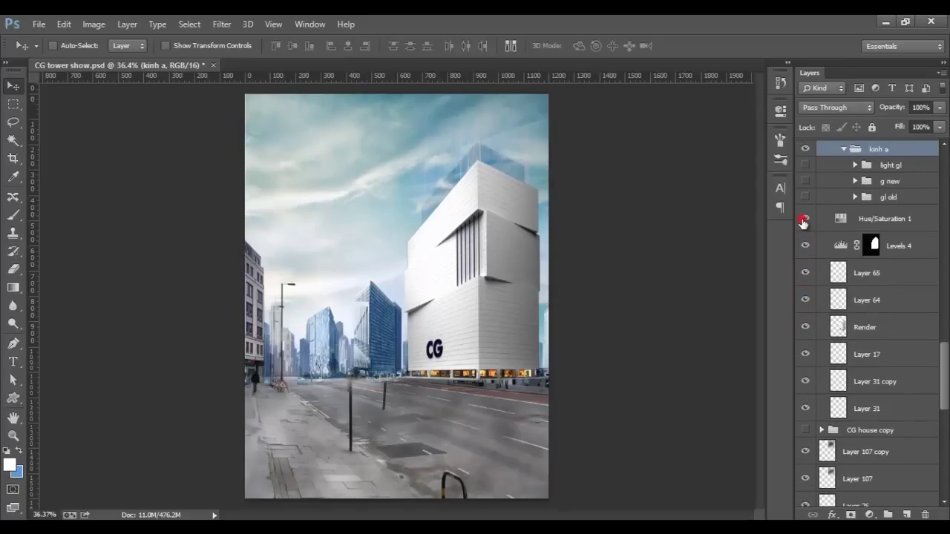
left_click(897, 198)
scroll(877, 210, "up", 1)
Show the g new group and preview its facade layers, selecting a lit window block
left_click(854, 212)
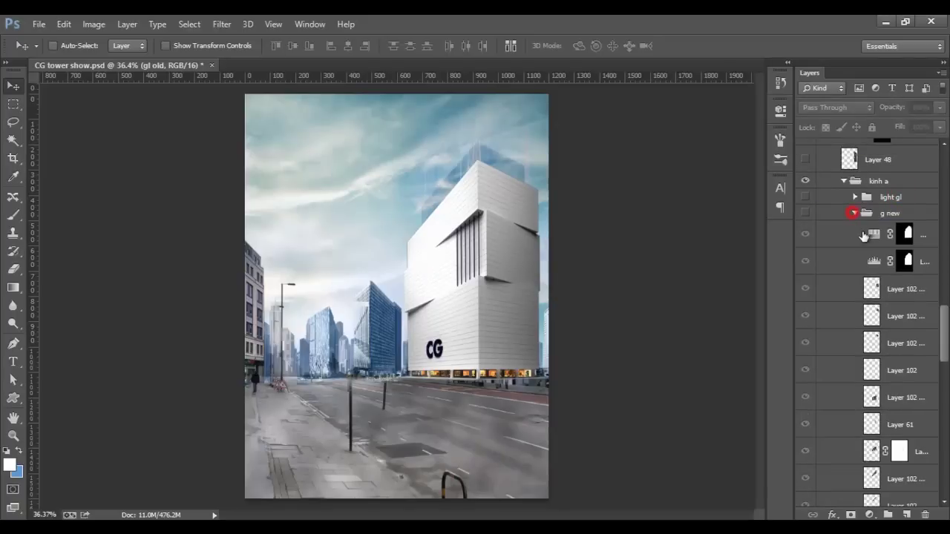
left_click(805, 214)
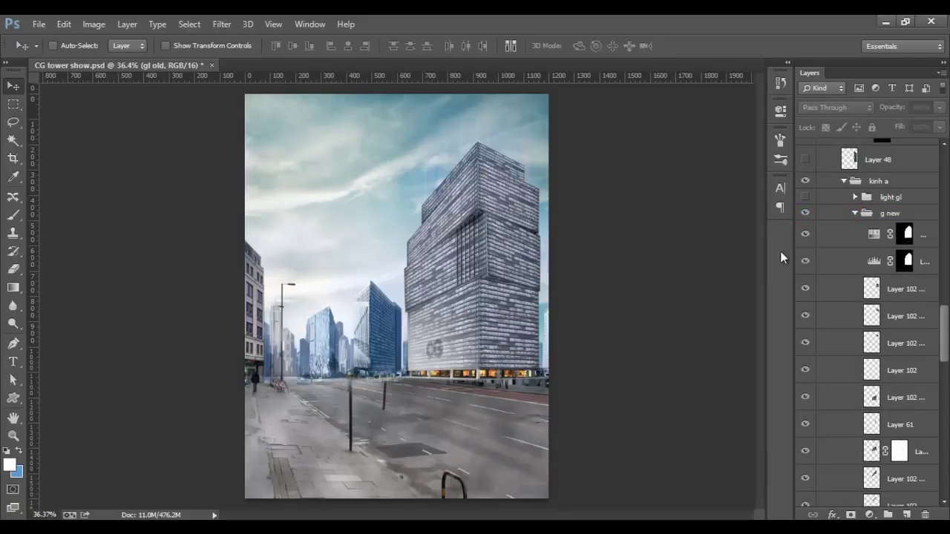
left_click_drag(806, 235, 816, 445)
scroll(812, 341, "down", 3)
scroll(822, 369, "down", 3)
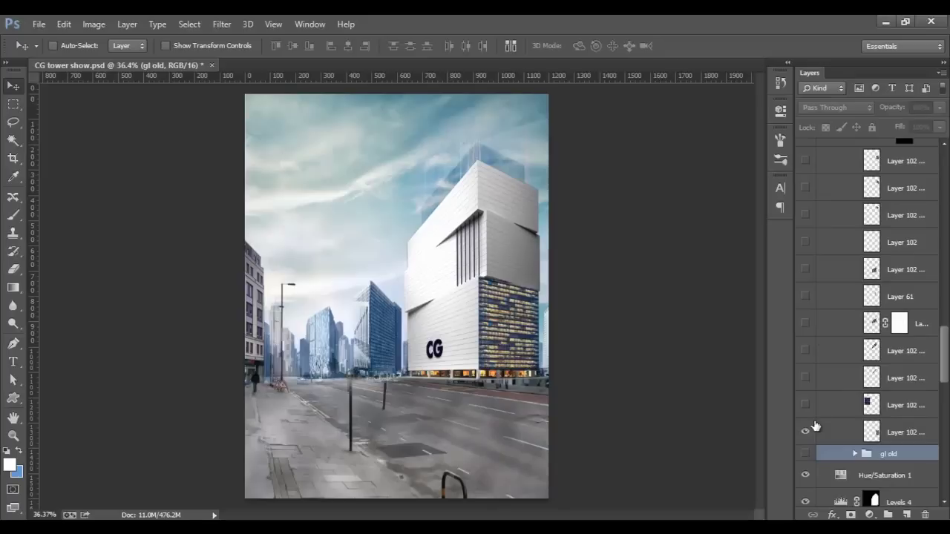
left_click(805, 432)
left_click(804, 406)
left_click(918, 405)
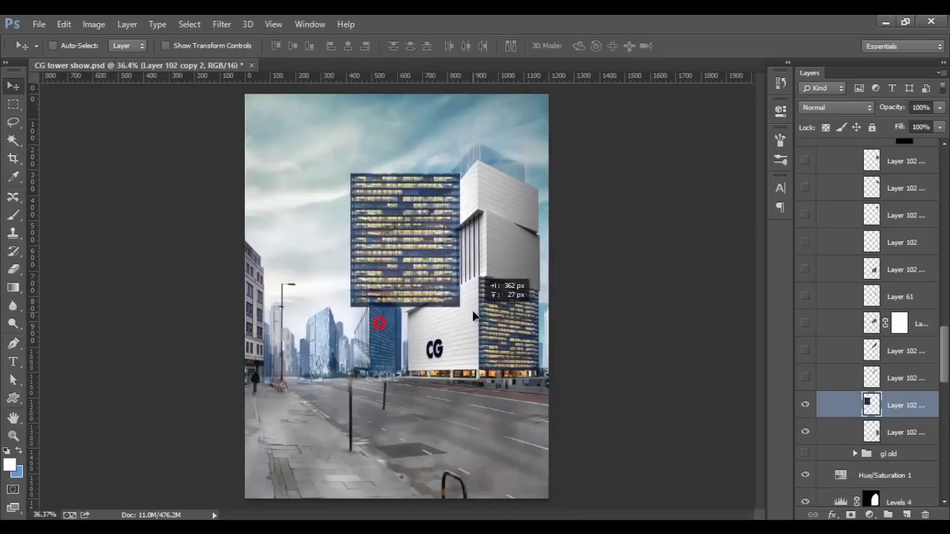
Add lit windows to the tower's upper and middle blocks, previewing Layer 61
left_click(805, 432)
left_click(804, 378)
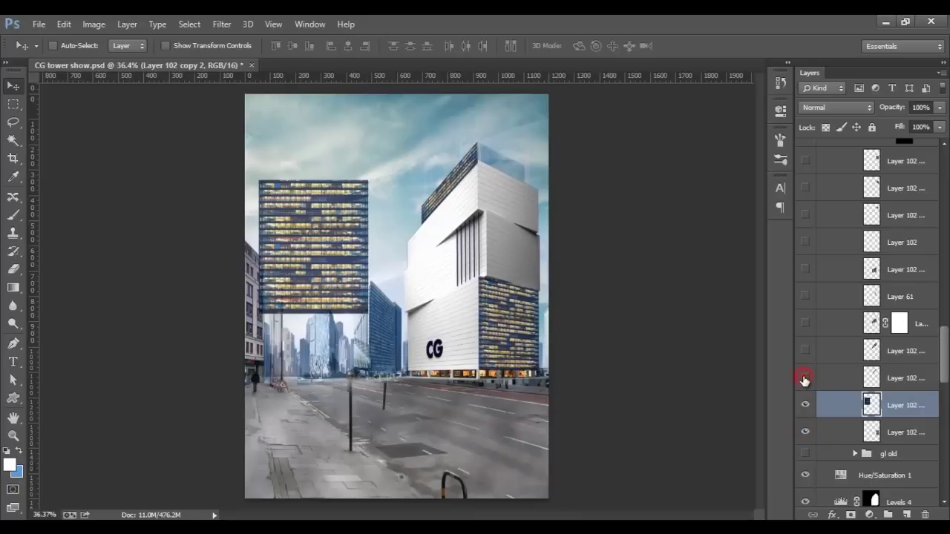
left_click(805, 379)
left_click(805, 405)
left_click(805, 349)
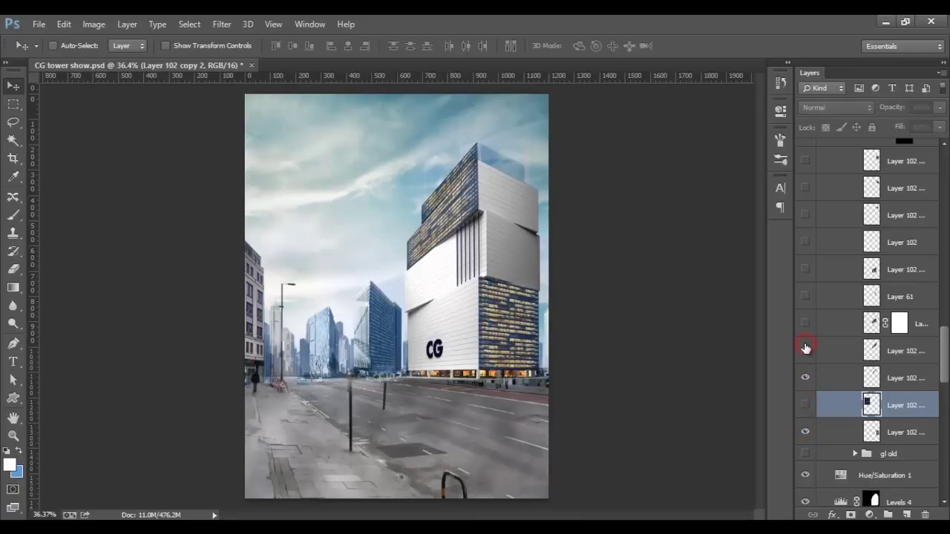
left_click(805, 345)
left_click(805, 324)
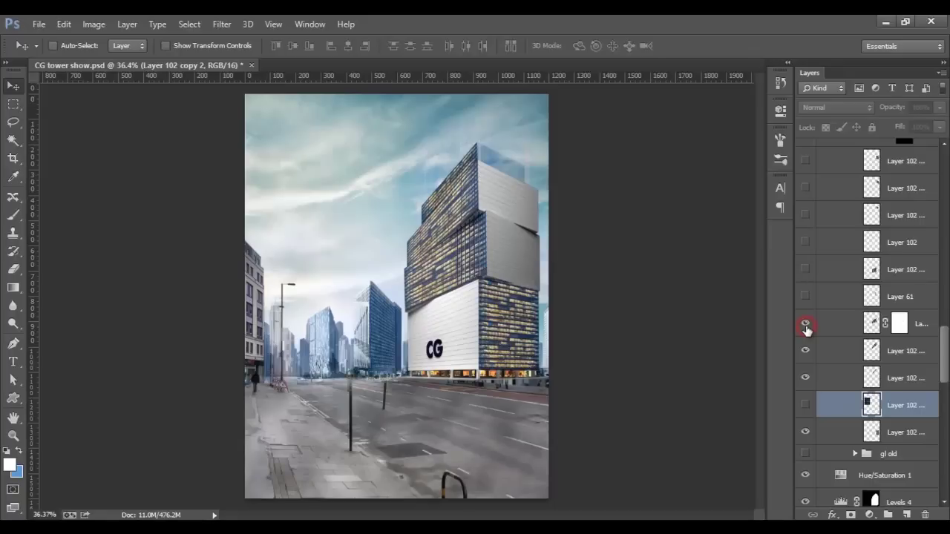
left_click(805, 325)
left_click(806, 297)
left_click(806, 296)
Compare Layer 102 and the white CG panel, then cover the top grey panels with lit windows
left_click(803, 270)
left_click(804, 270)
left_click(803, 242)
left_click(803, 242)
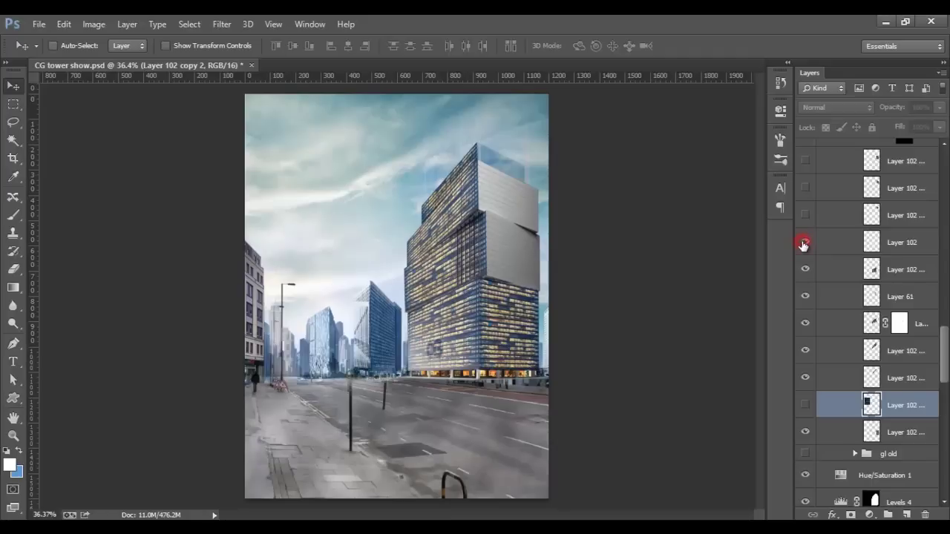
left_click(866, 243)
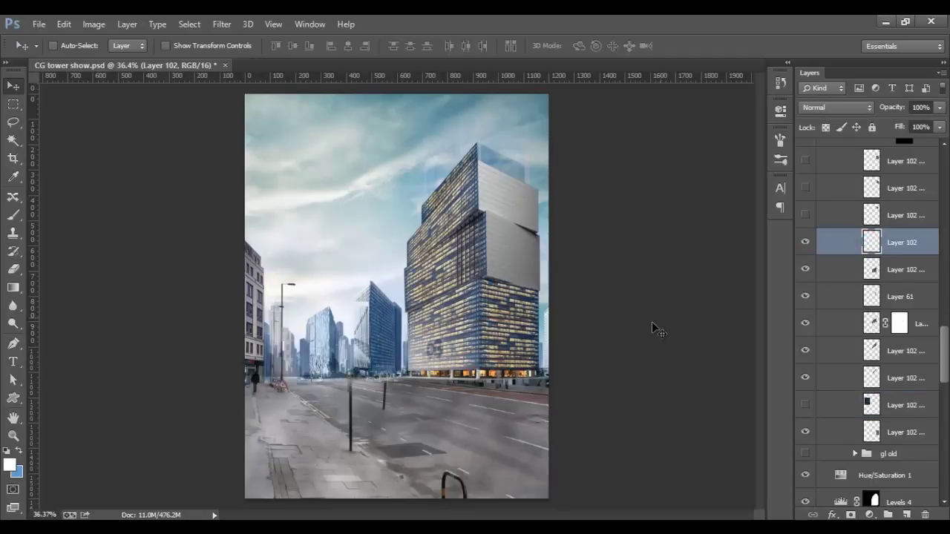
left_click(805, 215)
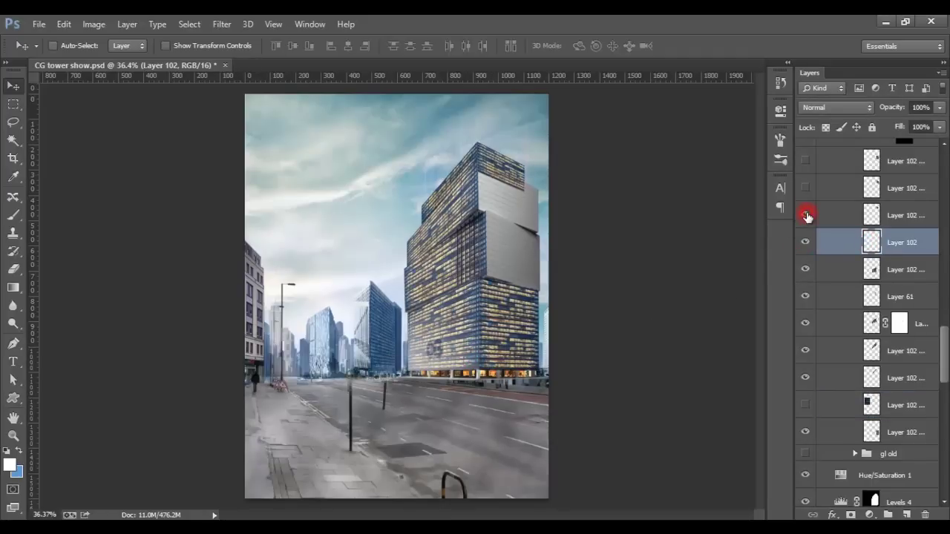
left_click(805, 189)
left_click(806, 189)
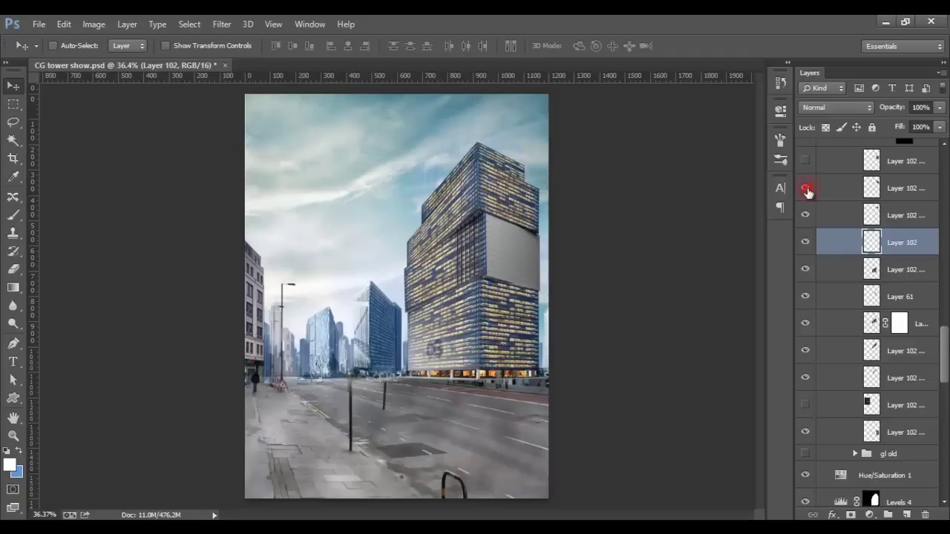
left_click(806, 160)
left_click(806, 161)
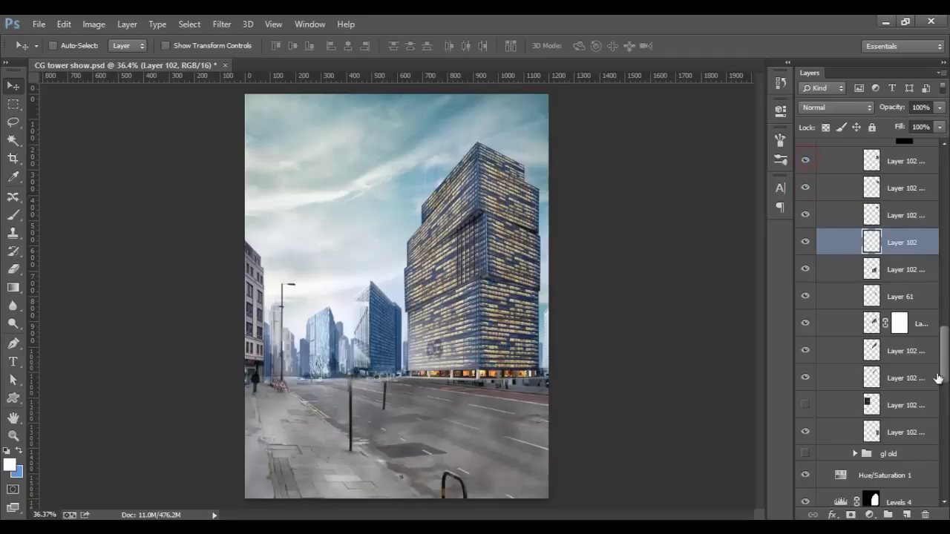
left_click_drag(941, 380, 944, 321)
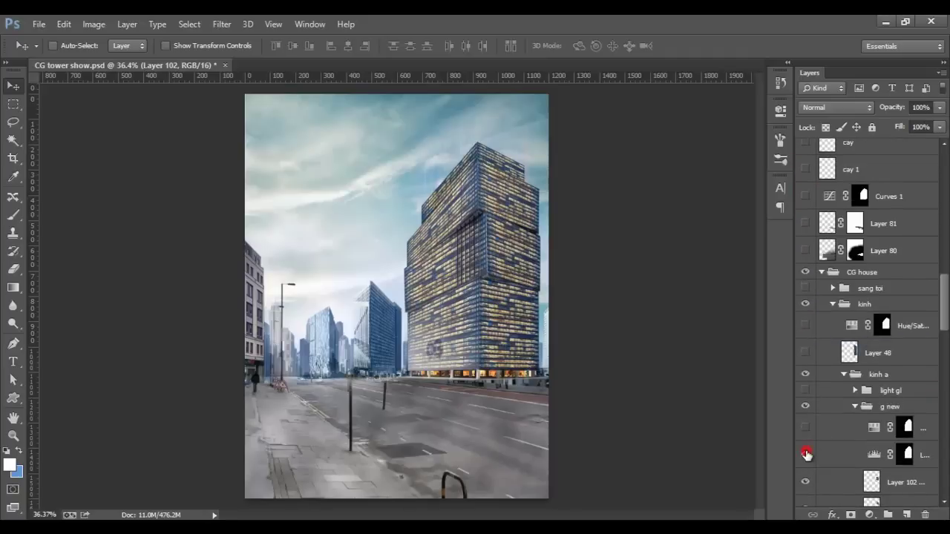
Raise the g new facade's Levels midtone to 1.62
left_click(805, 453)
double_click(874, 455)
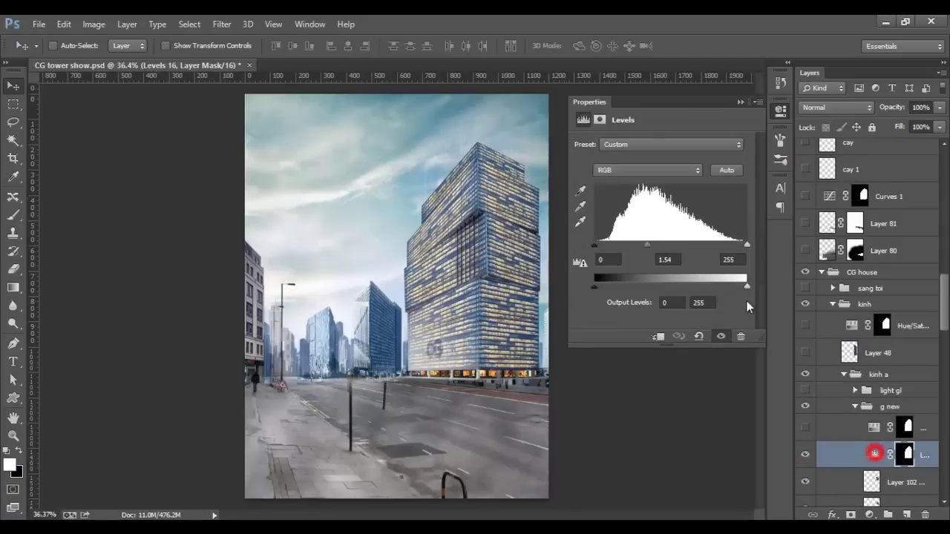
mouse_move(672, 247)
left_mouse_down()
mouse_move(695, 255)
mouse_move(644, 255)
left_mouse_up()
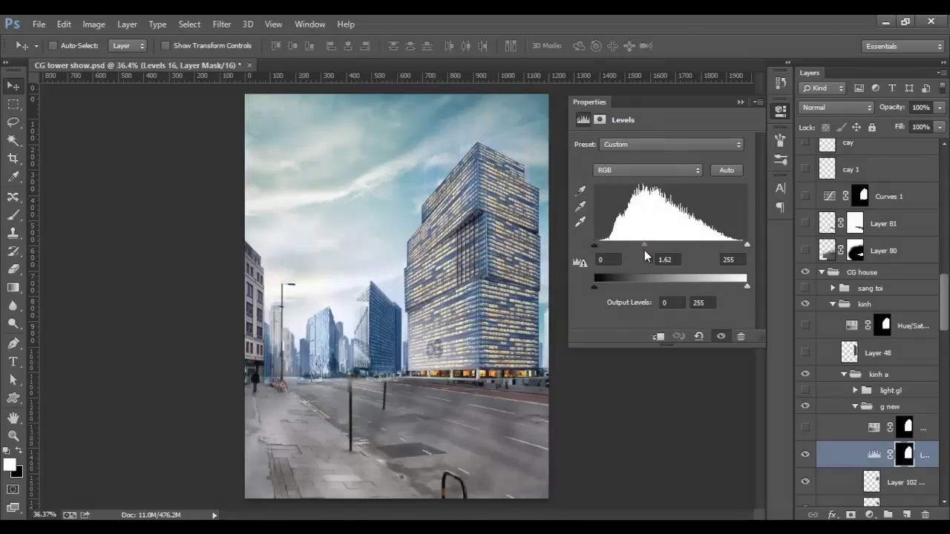
left_click(741, 103)
Turn on the facade Hue/Saturation at -45 saturation, then collapse and hide g new
left_click(805, 427)
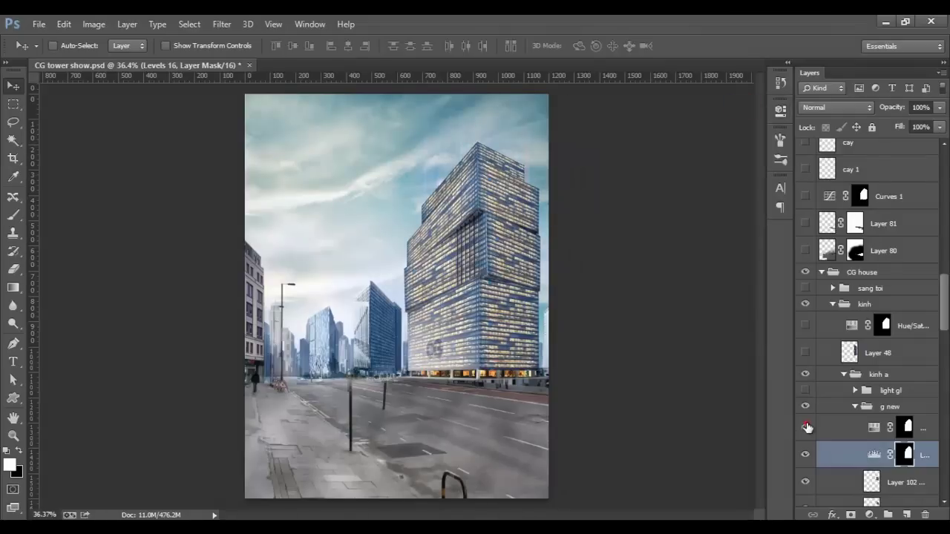
double_click(874, 428)
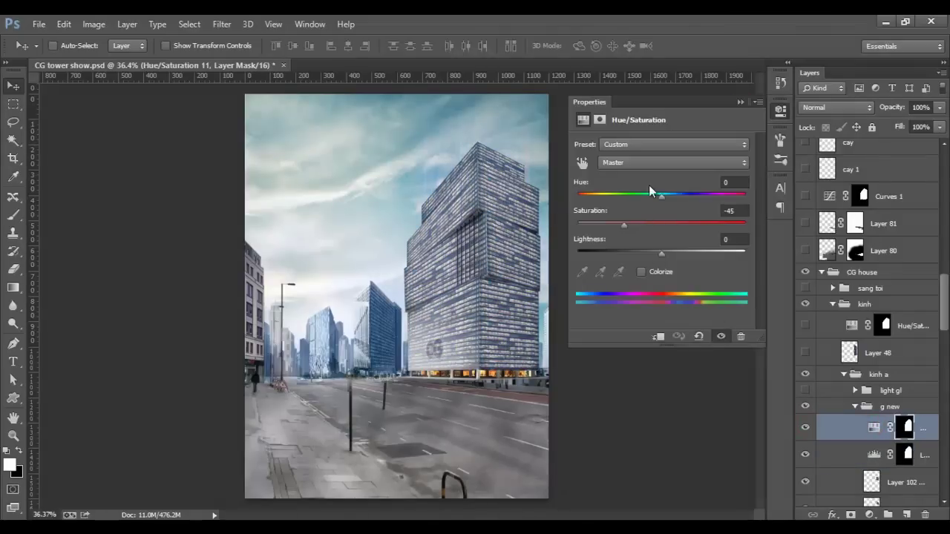
mouse_move(625, 230)
left_mouse_down()
mouse_move(690, 226)
mouse_move(627, 231)
left_mouse_up()
left_click(739, 103)
left_click(854, 407)
left_click(805, 406)
Expand the light gl group and shift the bong khuat streaks left across the tower
left_click(805, 407)
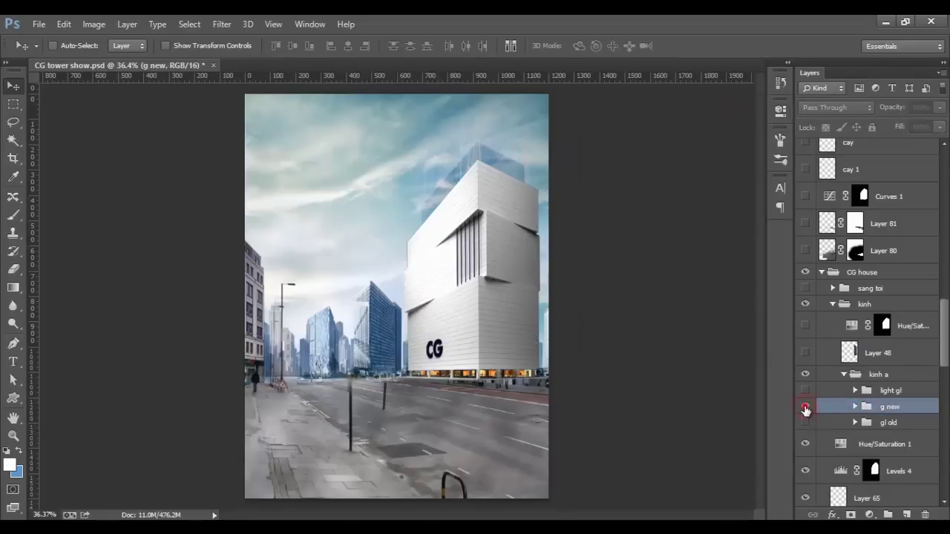
left_click(805, 407)
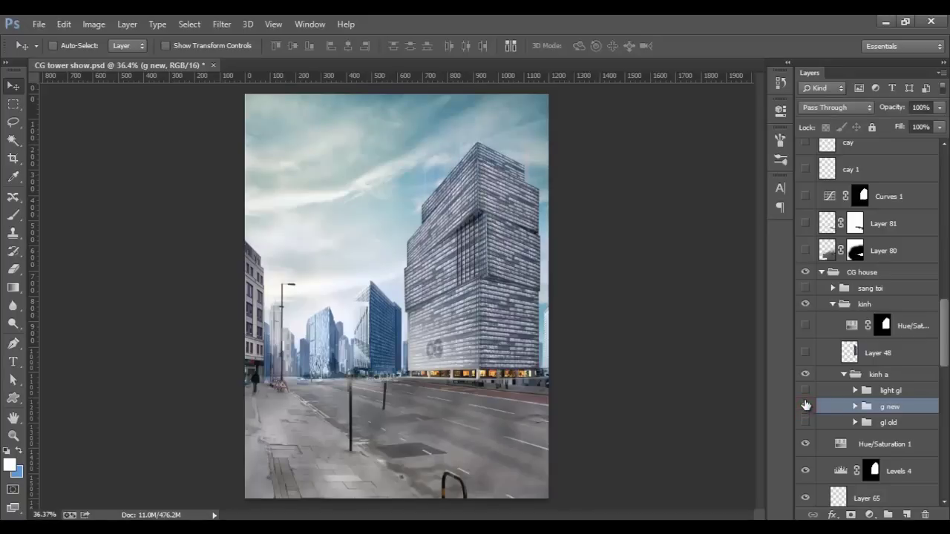
left_click(806, 390)
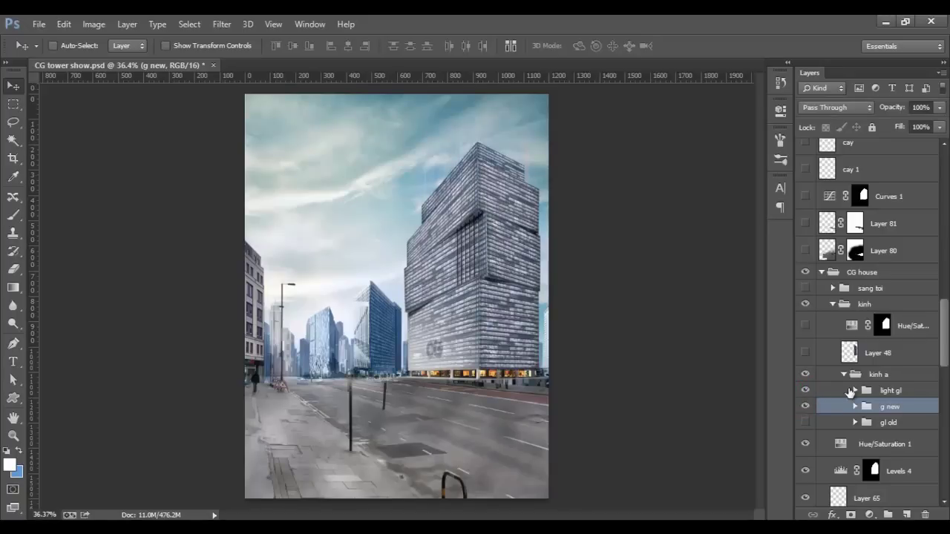
left_click(855, 391)
left_click(806, 412)
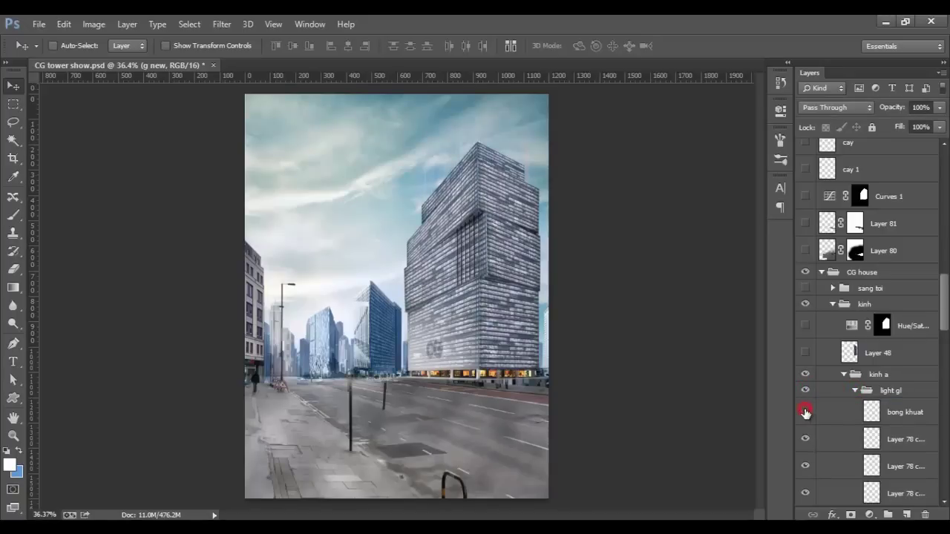
left_click(828, 413)
left_click_drag(541, 312, 505, 310)
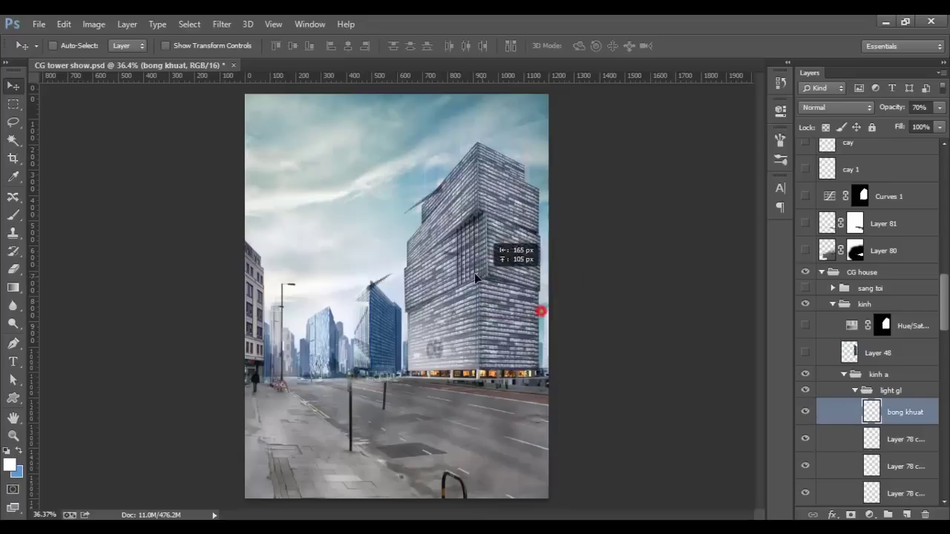
Reposition the Layer 78 copy 9 red streaks, check its 60% opacity, and collapse light gl
scroll(850, 442, "down", 1)
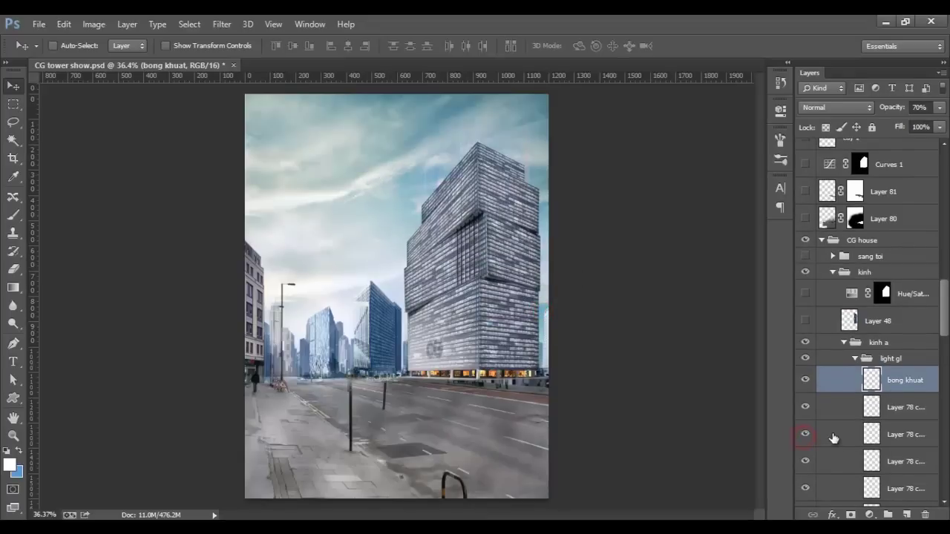
left_click(834, 436)
mouse_move(483, 326)
left_mouse_down()
mouse_move(448, 256)
mouse_move(500, 255)
left_mouse_up()
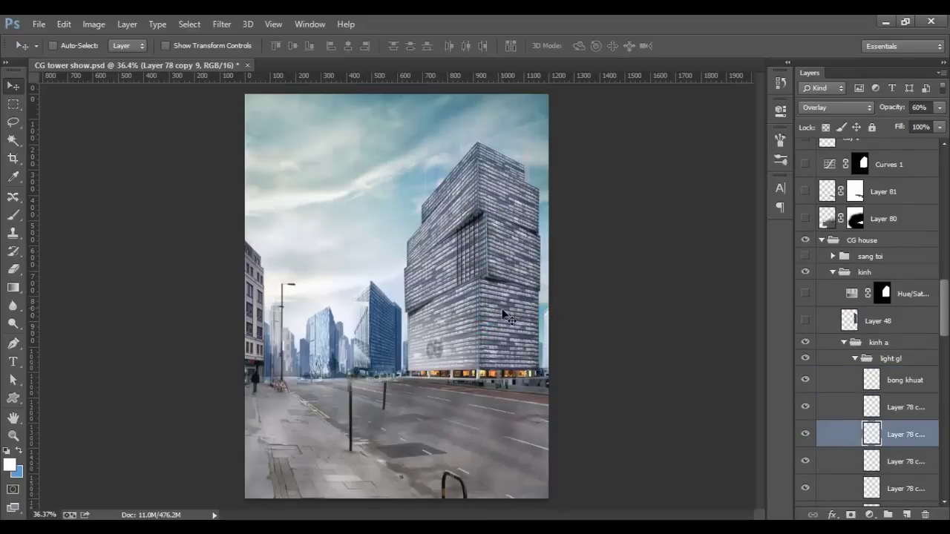
left_click_drag(503, 426, 495, 458)
left_click_drag(510, 409, 454, 415)
left_click(939, 108)
left_click(853, 358)
Collapse kinh a and show Layer 48 to darken the tower's right side
left_click(805, 359)
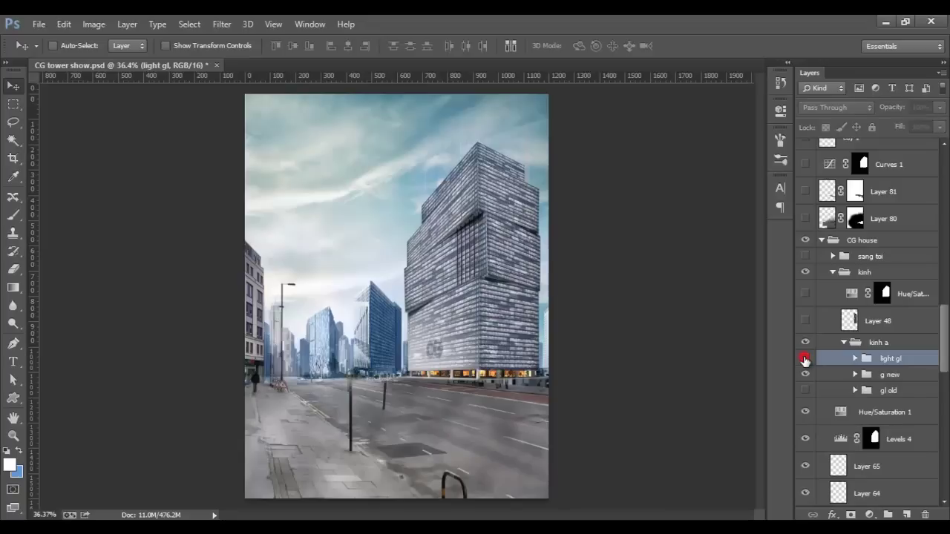
left_click(842, 342)
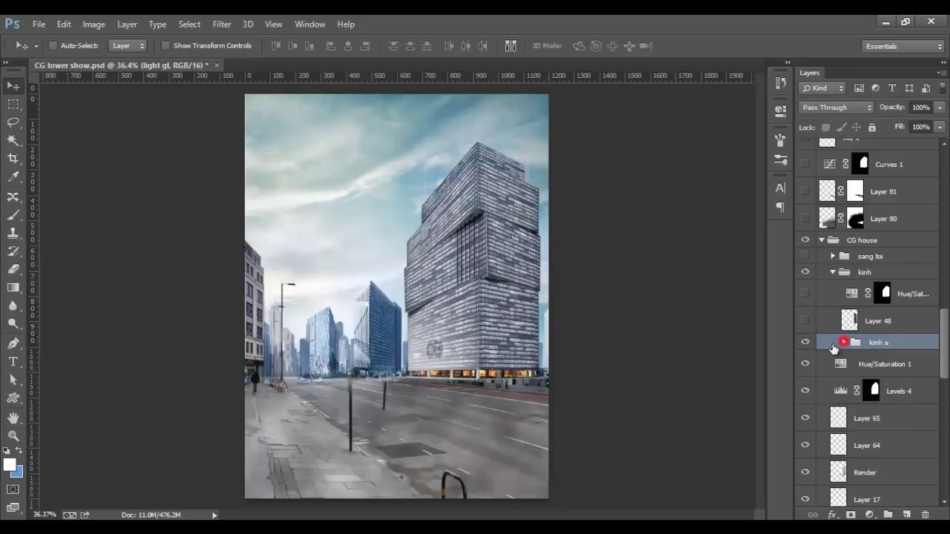
left_click(805, 342)
left_click(805, 321)
left_click(805, 321)
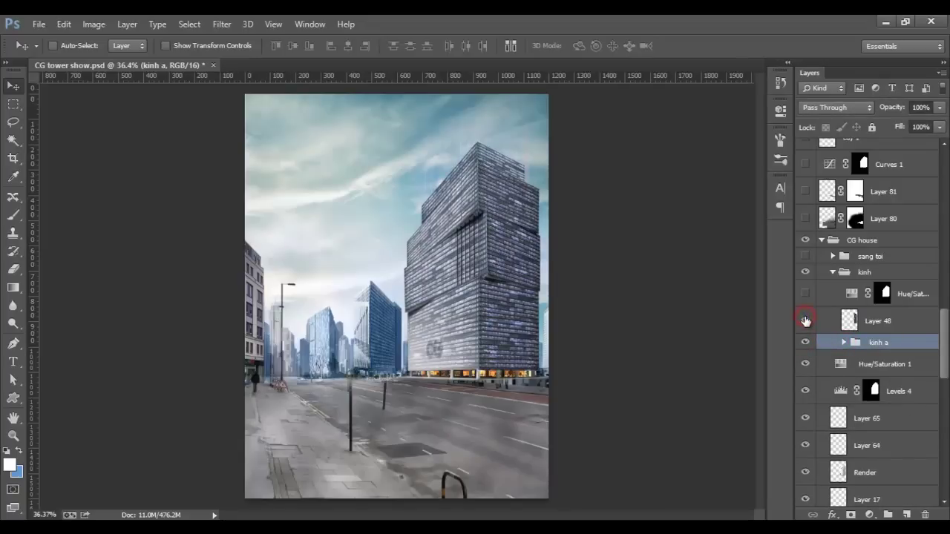
left_click(805, 320)
left_click(804, 321)
Lower the glass Hue/Saturation 10 saturation to -9 and collapse the kinh group
double_click(850, 296)
left_click_drag(657, 226, 653, 223)
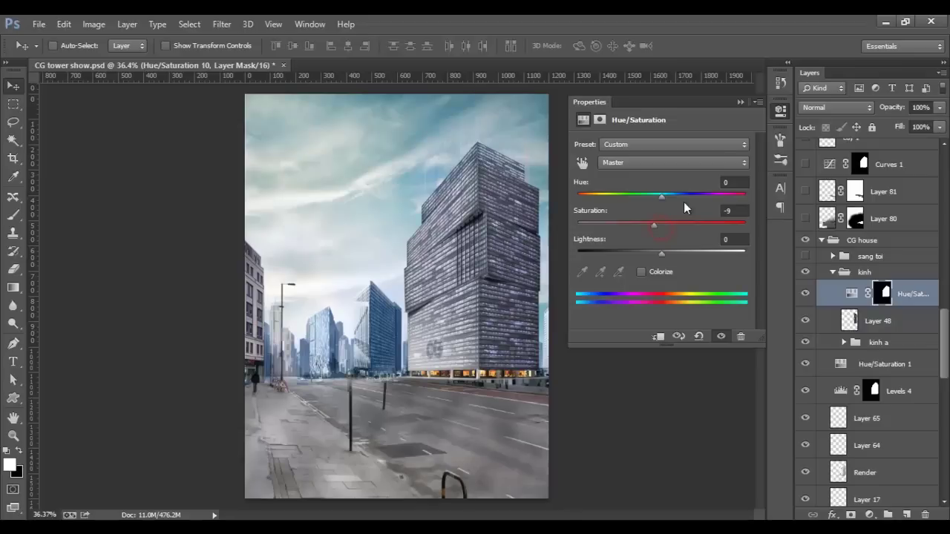
left_click(739, 102)
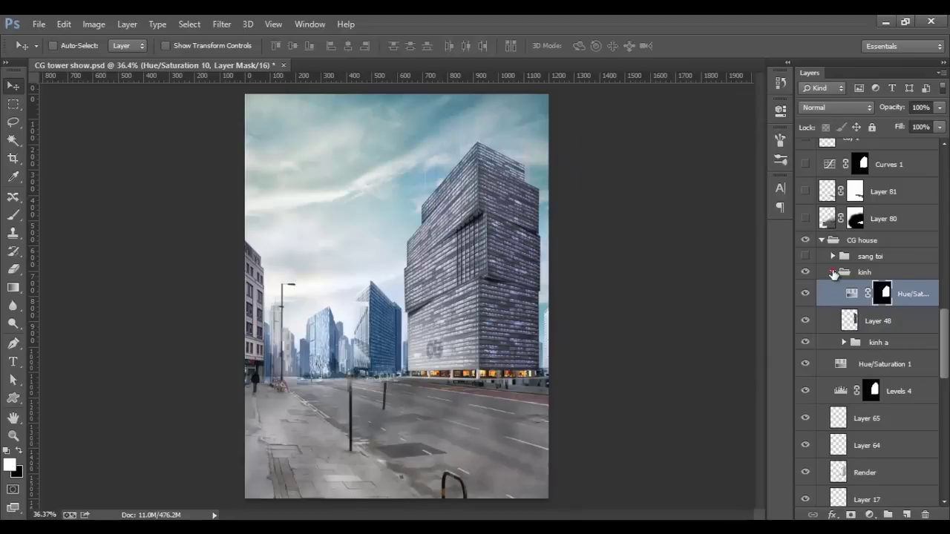
left_click(833, 272)
Switch on and expand the sang toi group, hiding Layer 104 through Levels 7
left_click(804, 272)
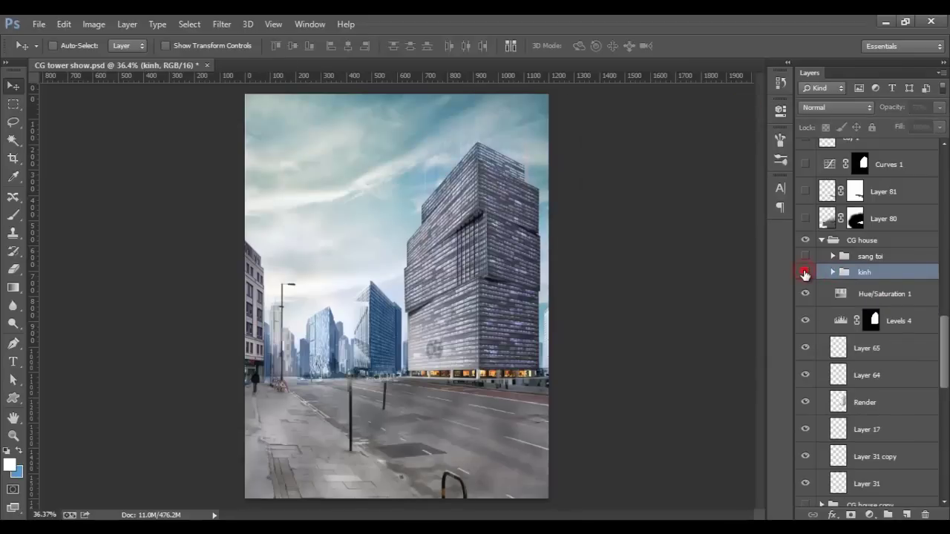
left_click(804, 272)
left_click(804, 256)
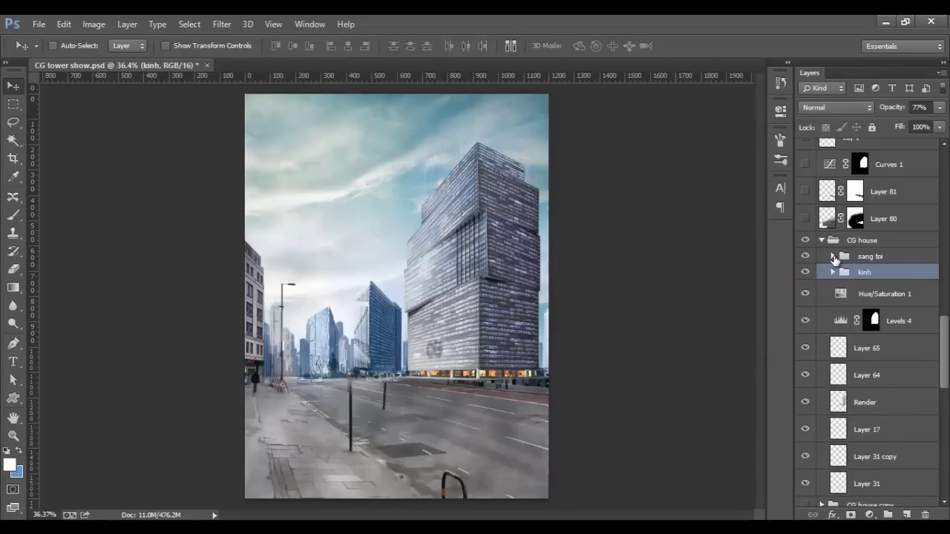
left_click(832, 256)
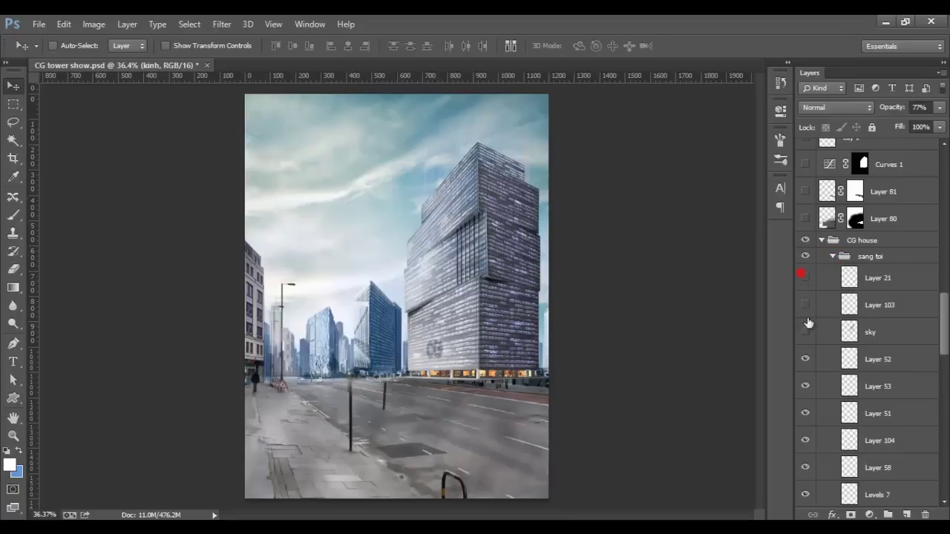
left_click_drag(804, 277, 804, 413)
scroll(803, 368, "down", 3)
left_click_drag(804, 362, 806, 444)
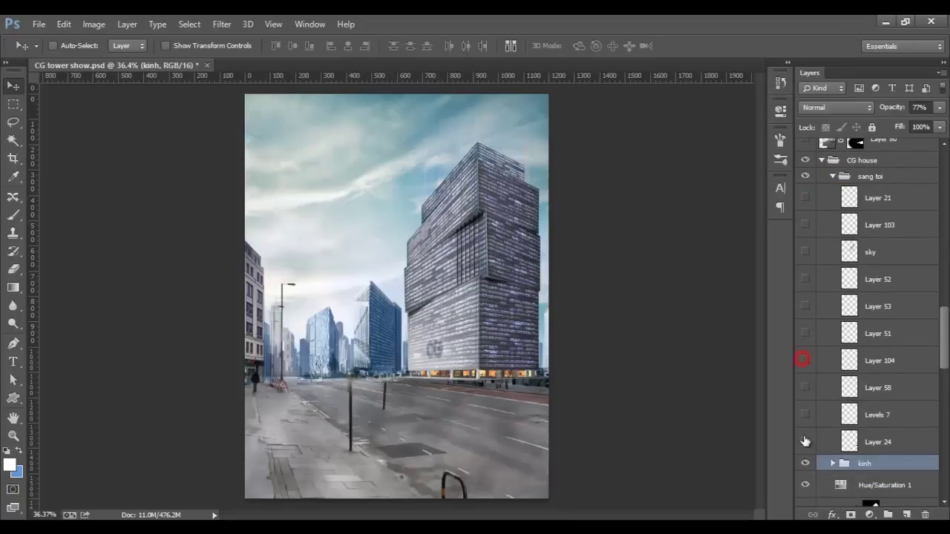
Re-enable Layer 24, Levels 7, Layer 58 and Layer 104 inside sang toi
left_click(805, 443)
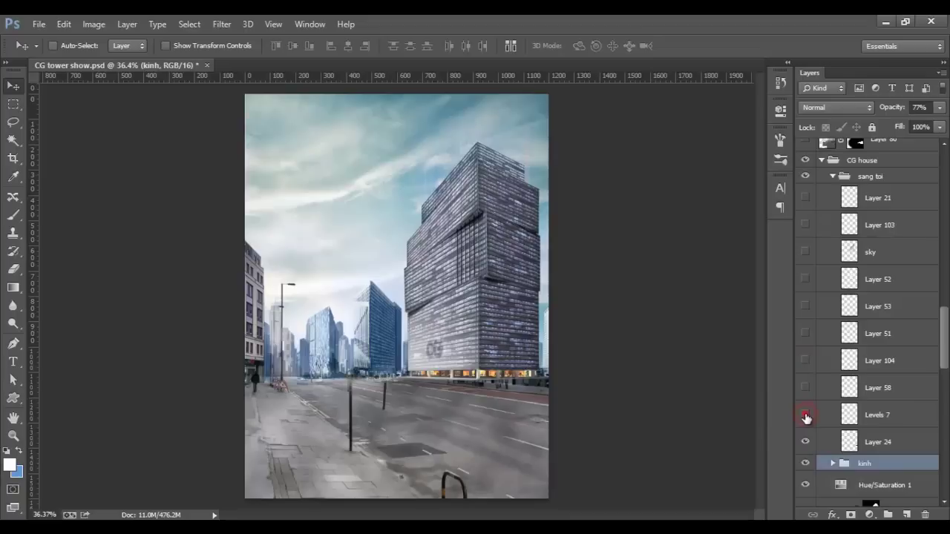
left_click_drag(805, 417, 808, 389)
left_click(808, 388)
left_click(833, 389)
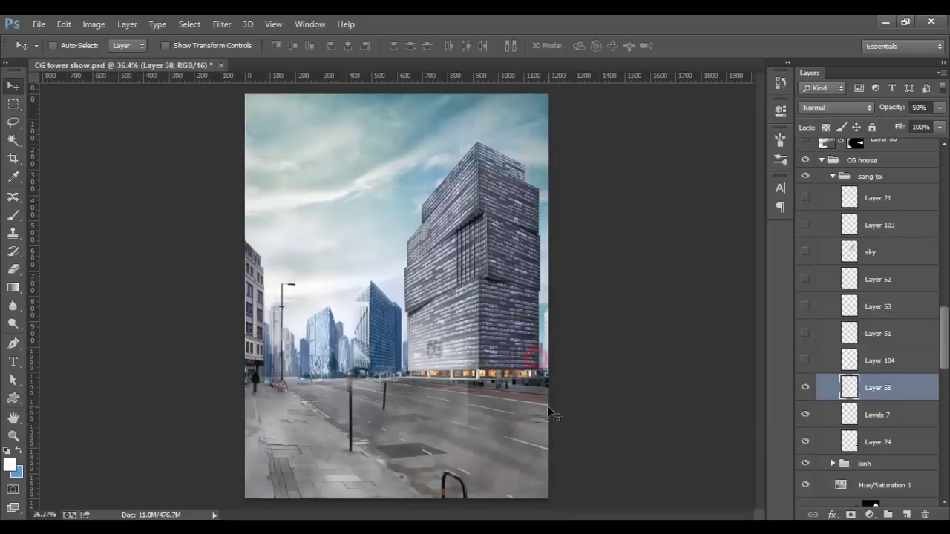
left_click(805, 363)
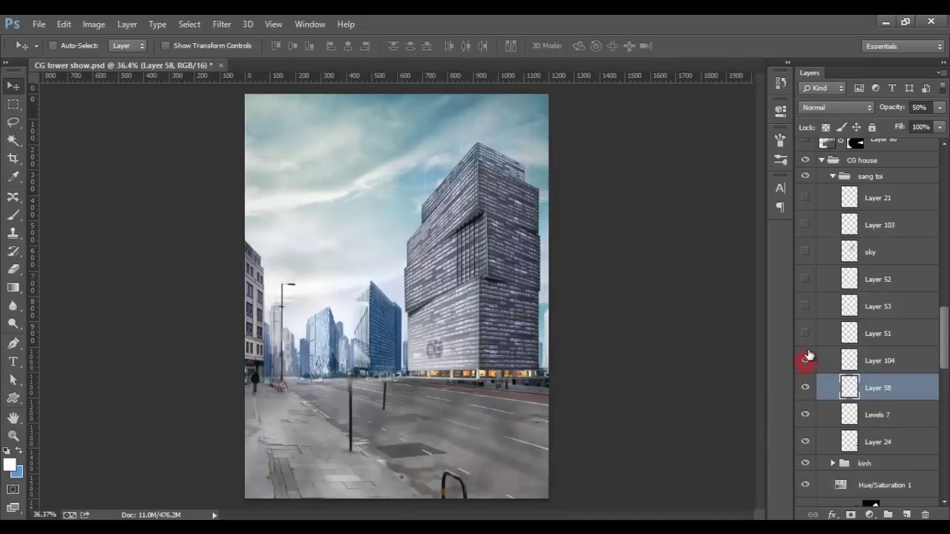
left_click(805, 361)
left_click(818, 362)
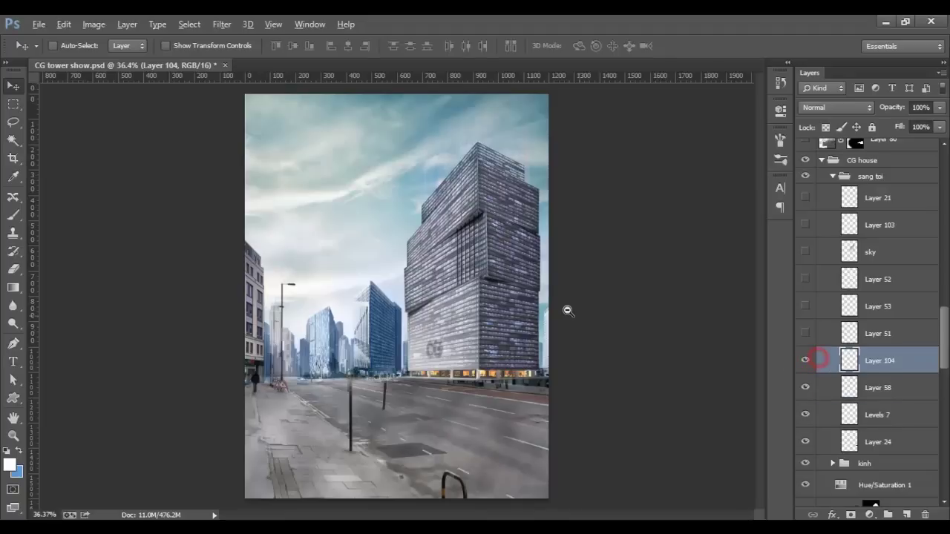
scroll(535, 293, "up", 4)
Nudge Layer 104's thin lines on the tower, then set up a 1 px brush at 100% opacity
mouse_move(536, 293)
left_mouse_down()
mouse_move(481, 302)
mouse_move(470, 290)
mouse_move(449, 314)
left_mouse_up()
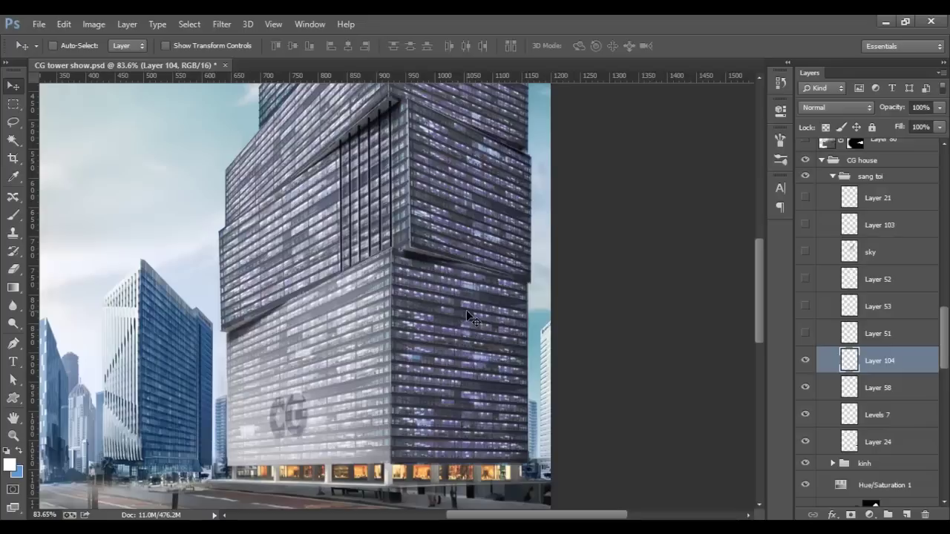
left_click(17, 217)
left_click(73, 49)
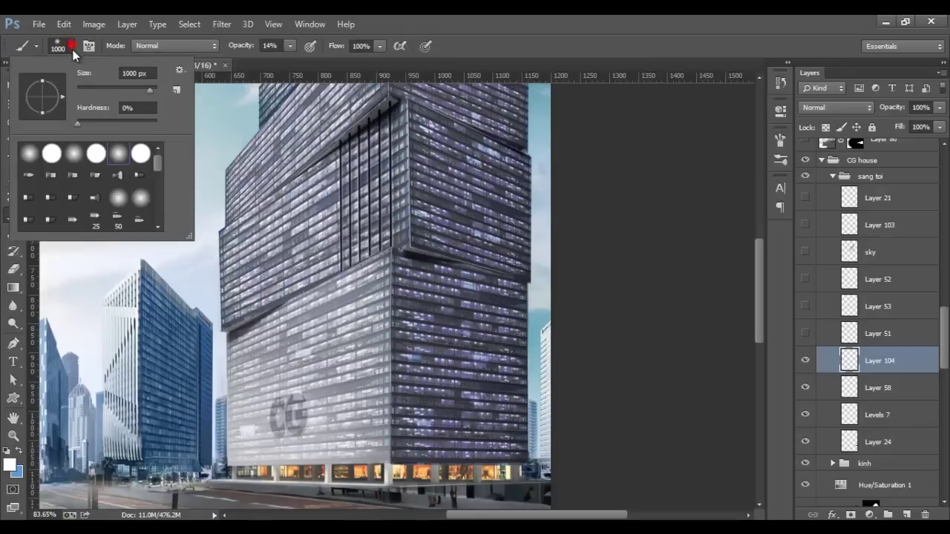
left_click_drag(78, 91, 61, 90)
left_click(290, 46)
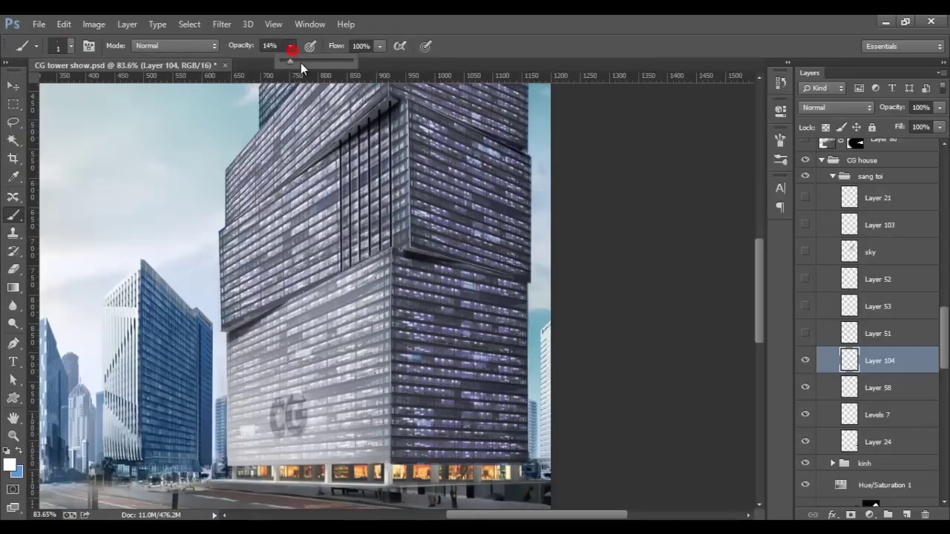
left_click(442, 178)
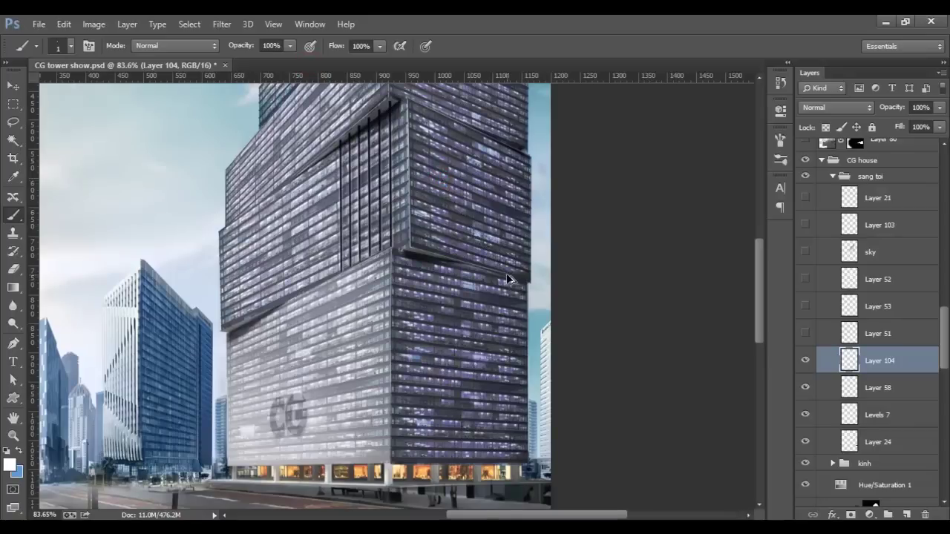
Show Layer 53 and nudge its content slightly on the tower
key("v")
scroll(452, 311, "down", 2)
scroll(456, 322, "down", 2)
scroll(466, 324, "down", 2)
scroll(471, 326, "down", 1)
scroll(471, 325, "up", 2)
left_click(806, 335)
left_click(805, 307)
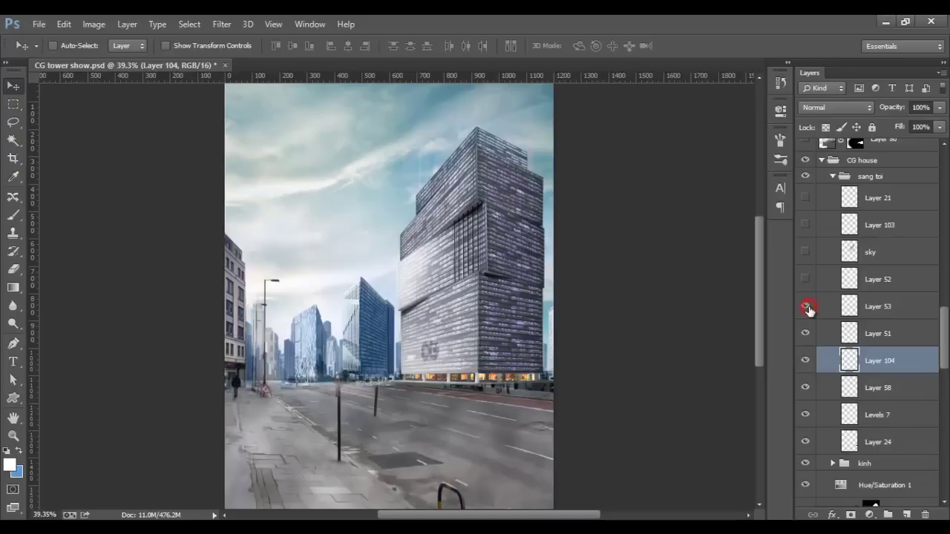
left_click(806, 306)
left_click_drag(471, 291, 472, 288)
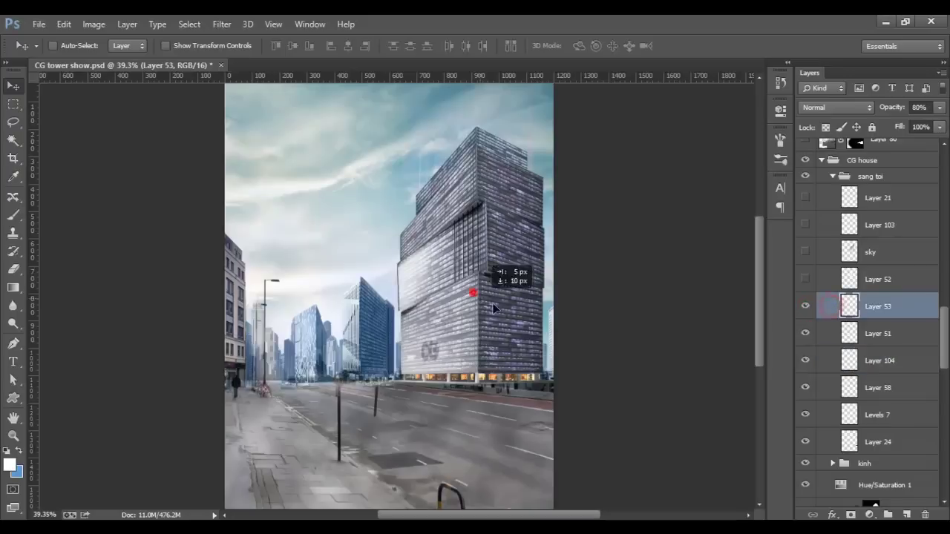
Show Layer 52, sky and Layer 103, collapse sang toi and CG house, and show CG house copy
left_click(805, 280)
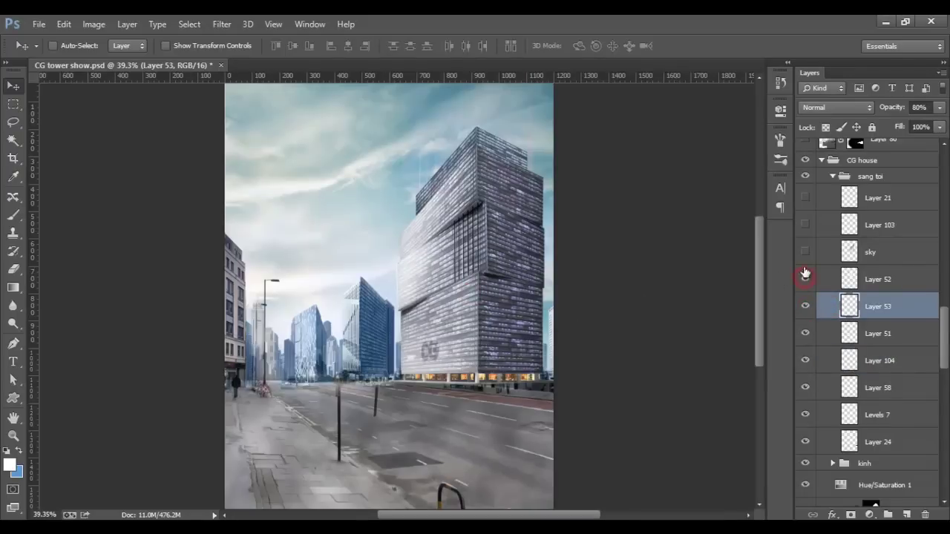
left_click(806, 252)
left_click(806, 224)
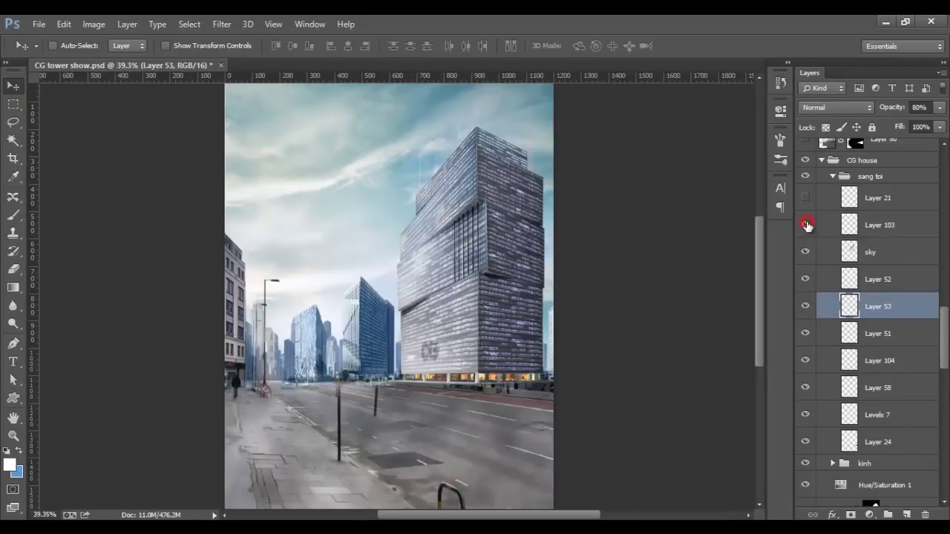
left_click(805, 177)
left_click(832, 175)
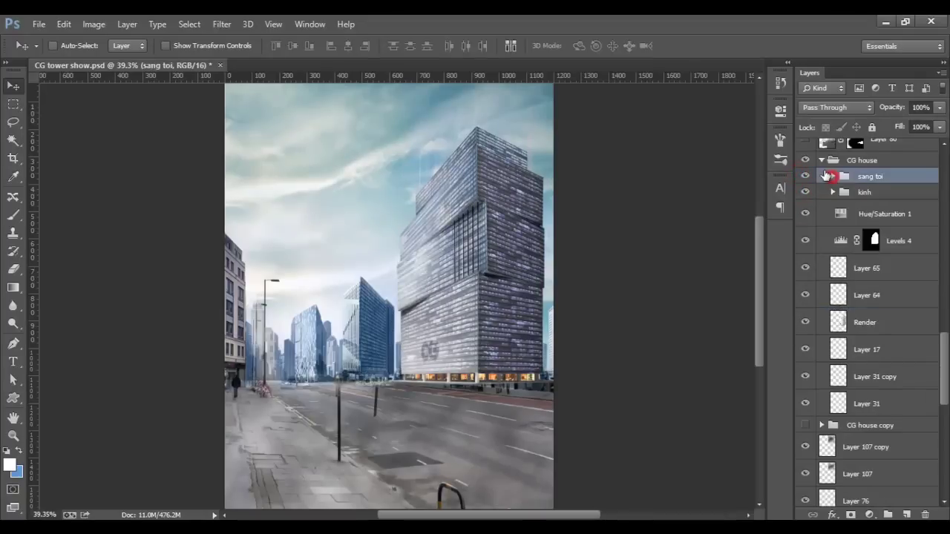
left_click(820, 160)
left_click(805, 160)
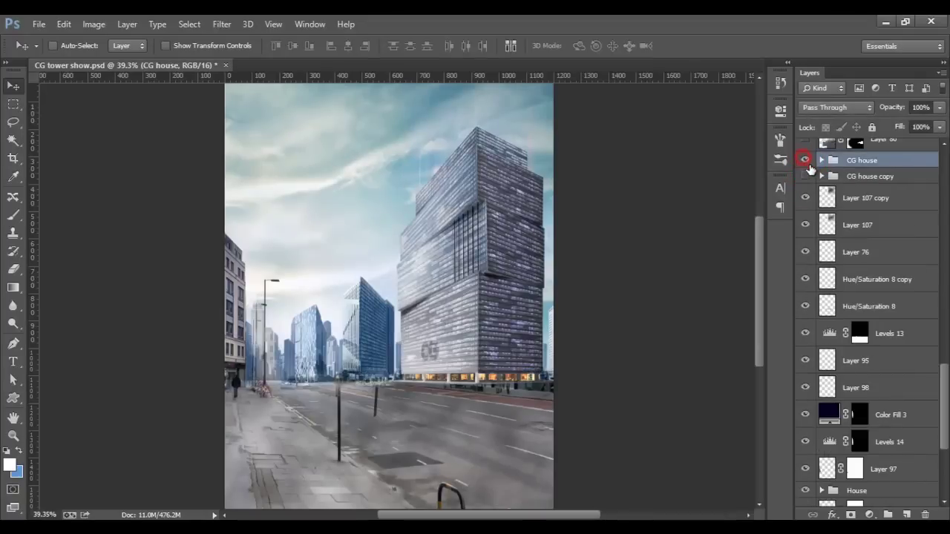
left_click(807, 176)
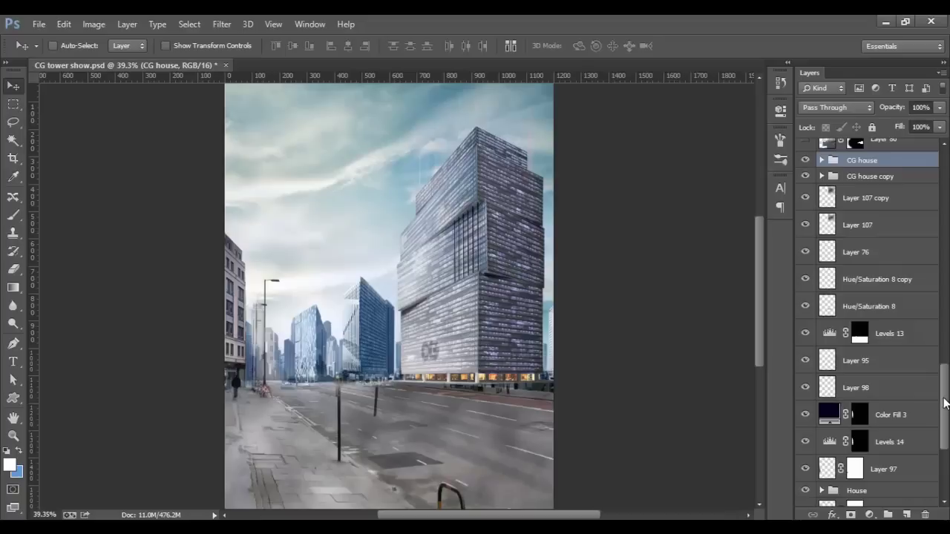
scroll(869, 379, "up", 3)
scroll(870, 378, "up", 3)
Compare Layer 80's parked cars, then show Layer 81 to darken the road
left_click(805, 381)
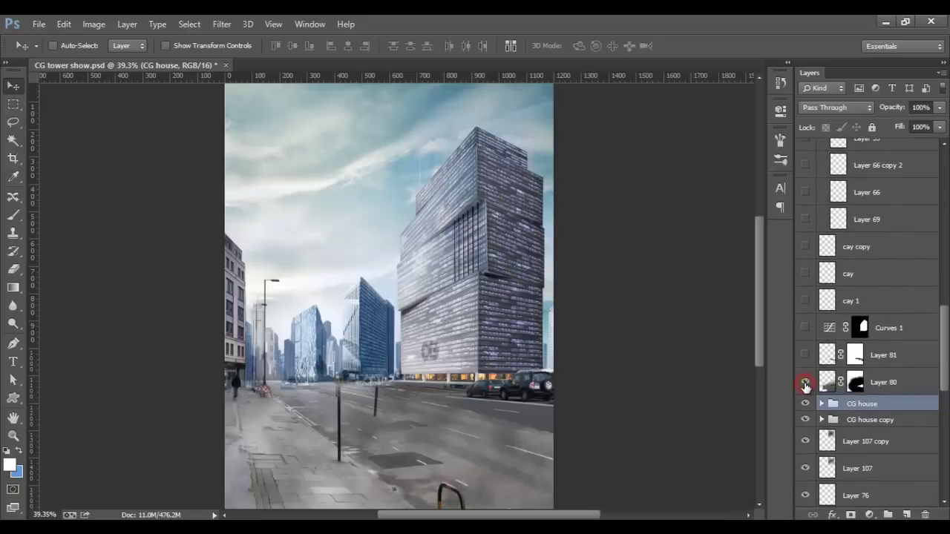
left_click(805, 382)
left_click(884, 384)
left_click_drag(509, 402, 413, 407)
key("ctrl+z")
left_click(804, 355)
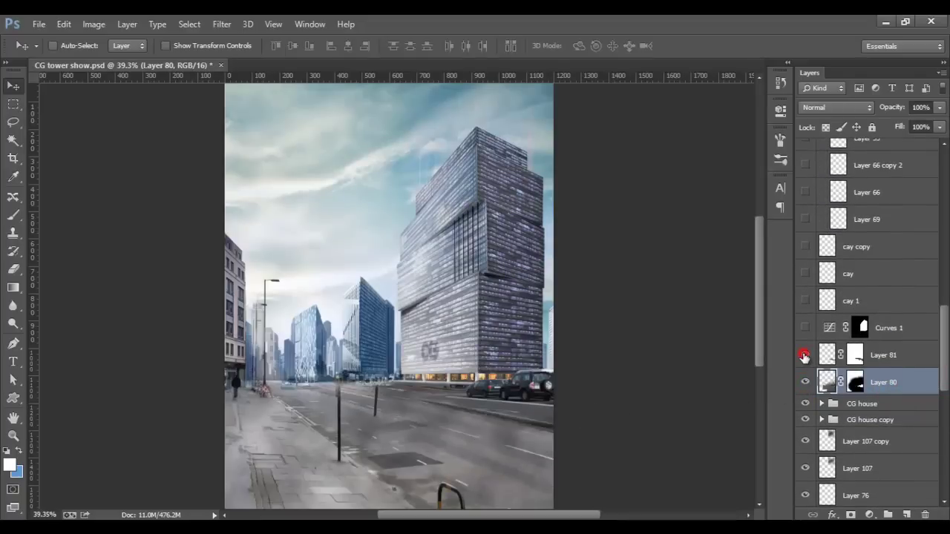
left_click(891, 362)
left_click_drag(534, 438, 499, 434)
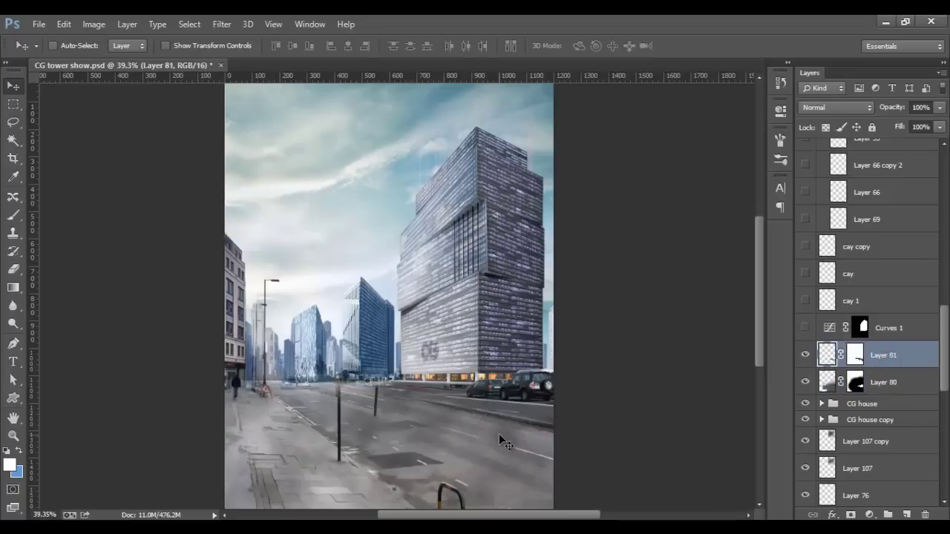
Turn on Curves 1, review its RGB curve, load and clear its mask selection, and show cay 1
left_click(807, 329)
double_click(829, 327)
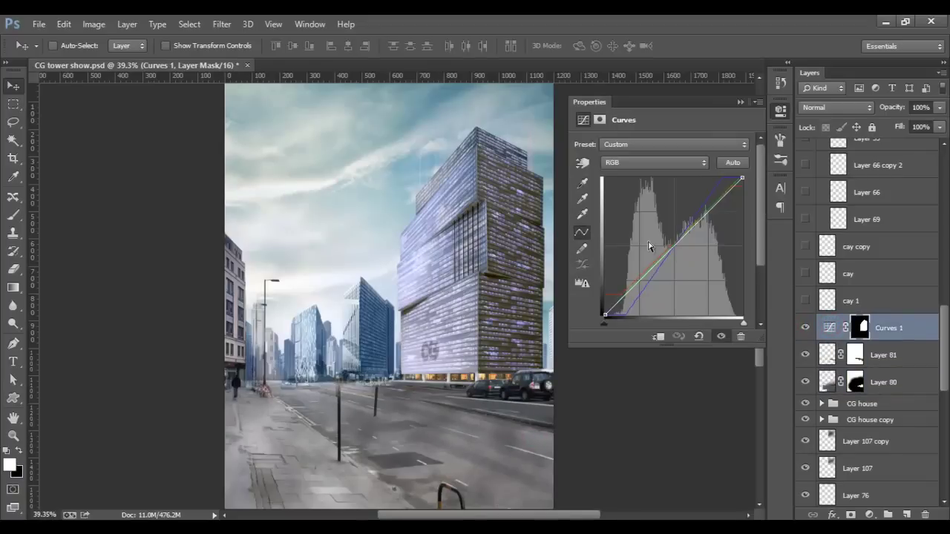
left_click(673, 163)
left_click(740, 102)
scroll(942, 356, "up", 1)
left_click(858, 365, "ctrl")
key("ctrl+d")
left_click(805, 338)
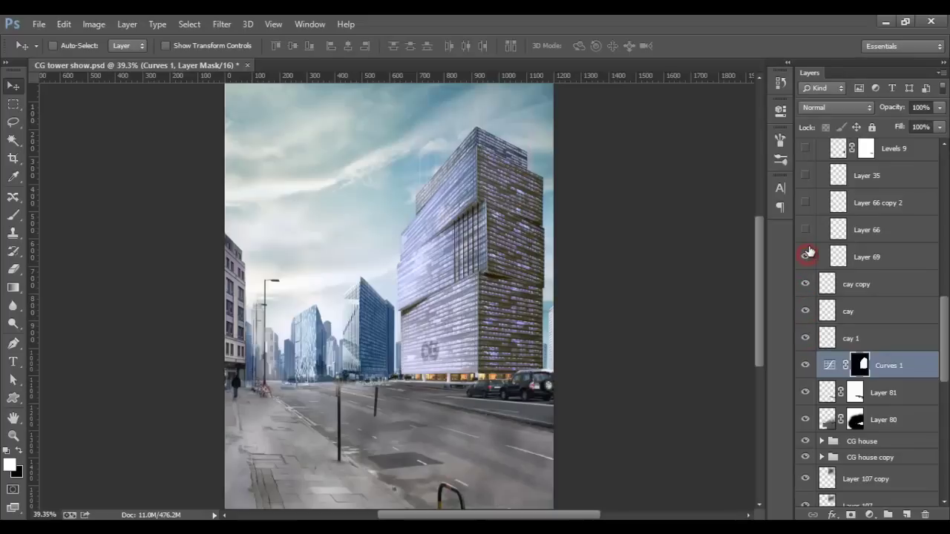
Show Layer 66 copy 2, Layer 35, the sun flare and Layer 99
left_click(805, 203)
left_click(805, 175)
left_click_drag(942, 327, 875, 310)
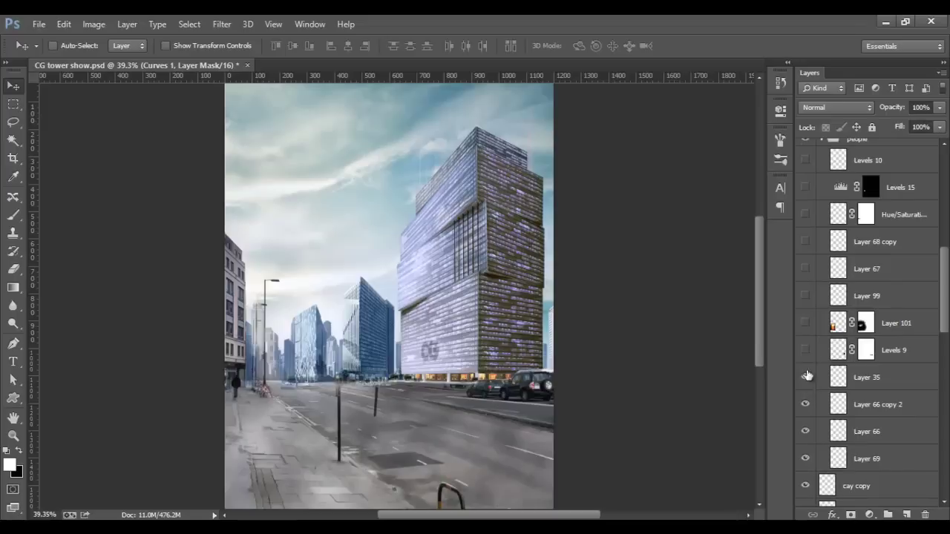
left_click(805, 323)
left_click(805, 323)
left_click(805, 297)
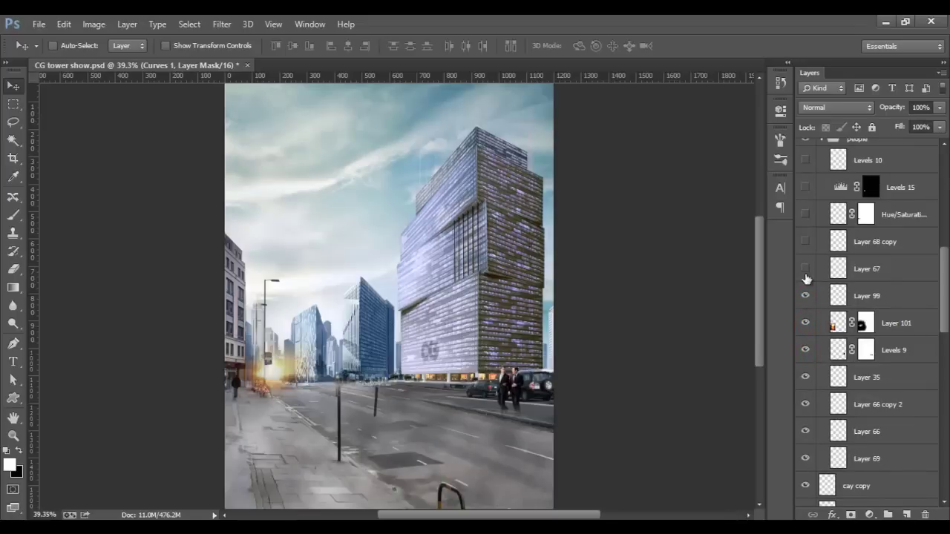
Show the pedestrians with Levels 15 midtone at 0.33, then collapse the people group
left_click(805, 215)
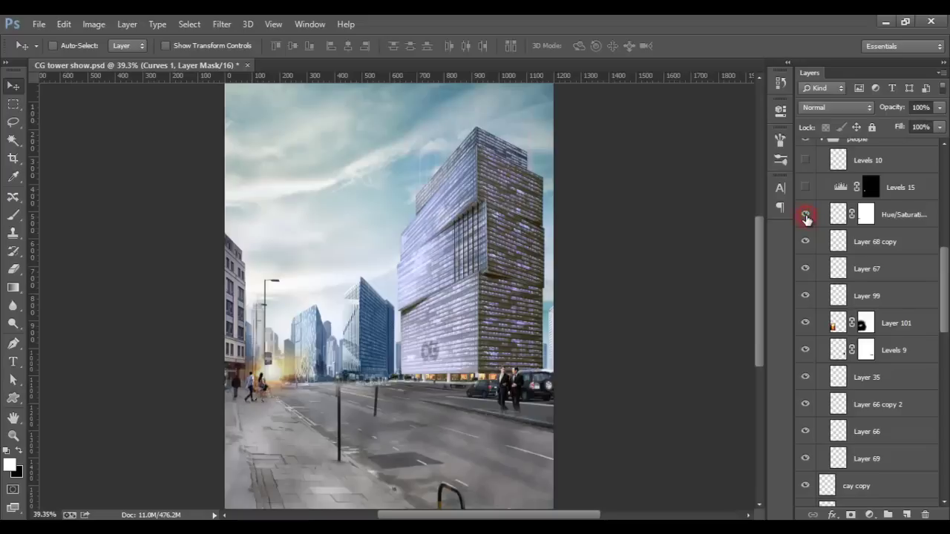
left_click(805, 187)
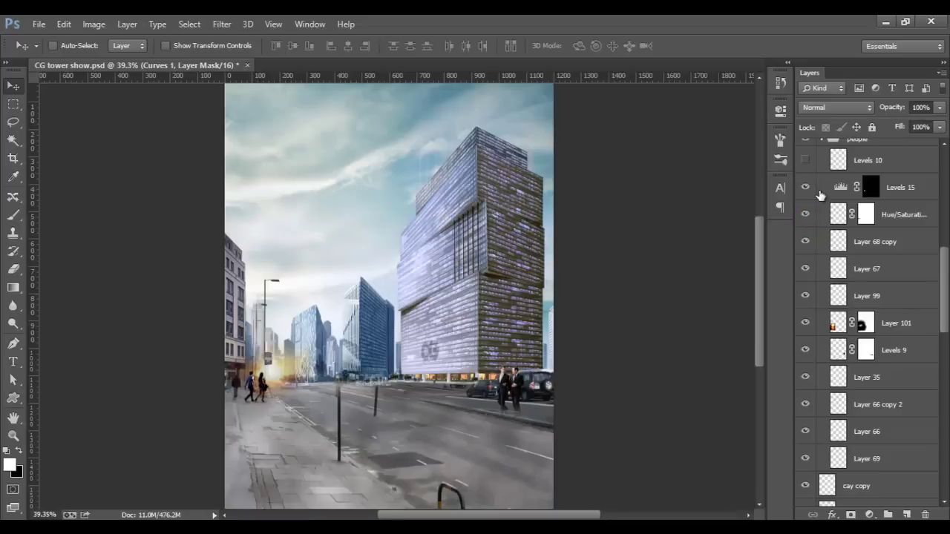
double_click(838, 189)
mouse_move(707, 245)
left_mouse_down()
mouse_move(662, 252)
mouse_move(724, 247)
left_mouse_up()
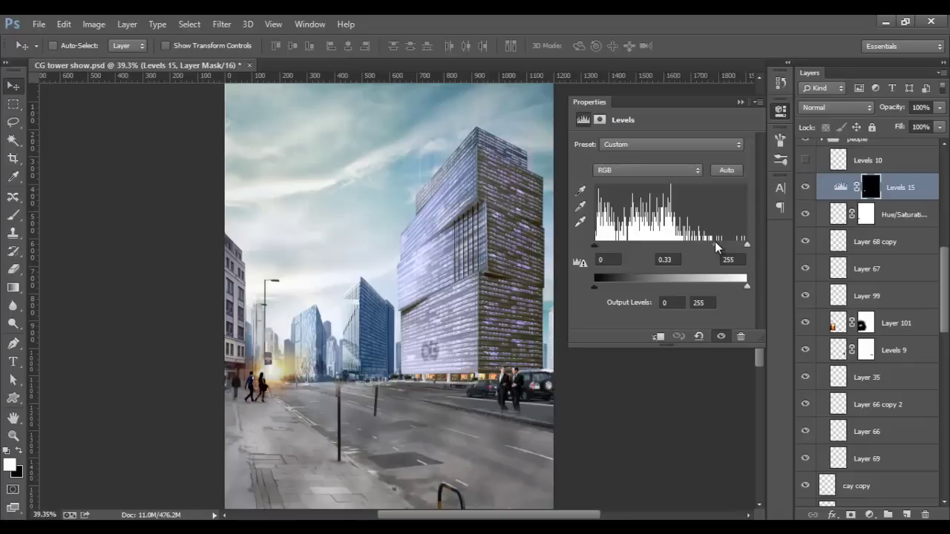
left_click(739, 102)
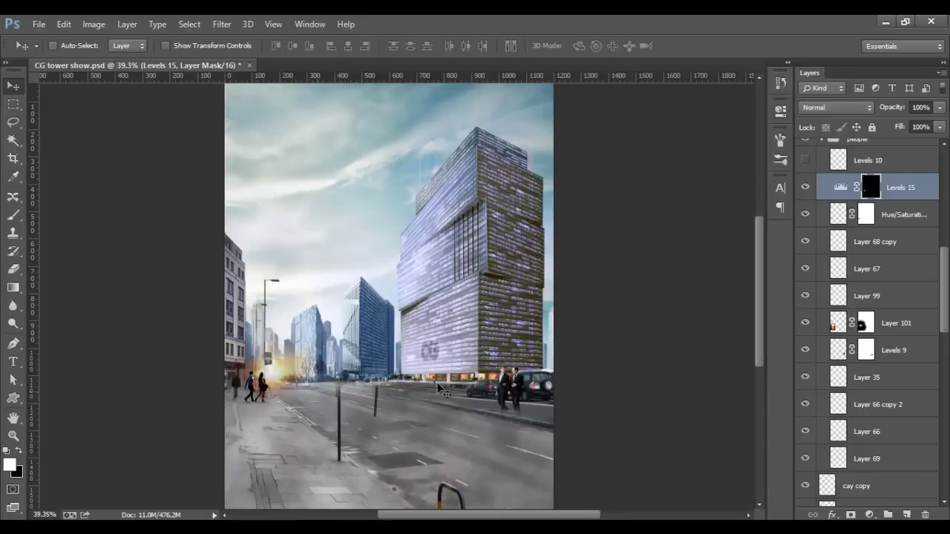
scroll(938, 297, "up", 3)
scroll(890, 304, "up", 2)
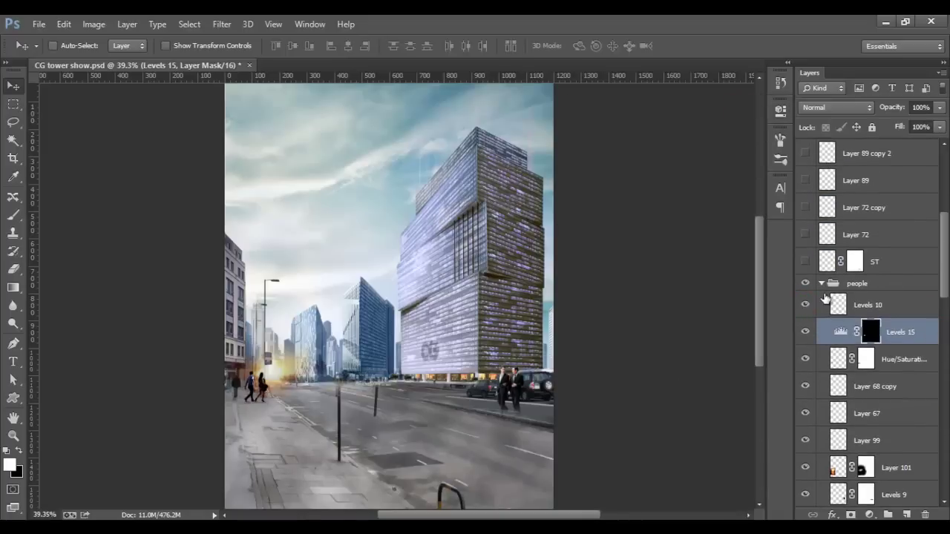
left_click(821, 282)
left_click(806, 284)
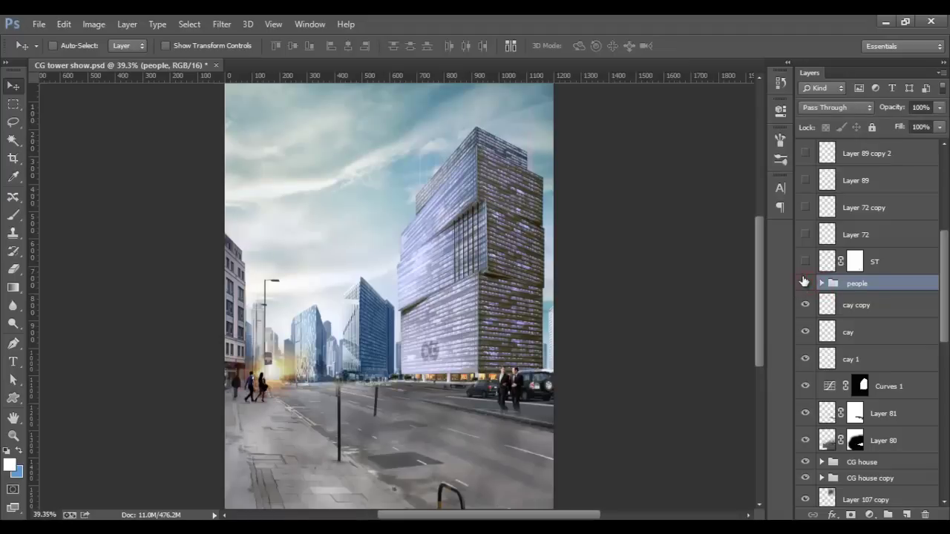
Show the ST road marking, Layer 72 copy through Layer 89 copy, and the black Audi Layer 91
left_click(804, 263)
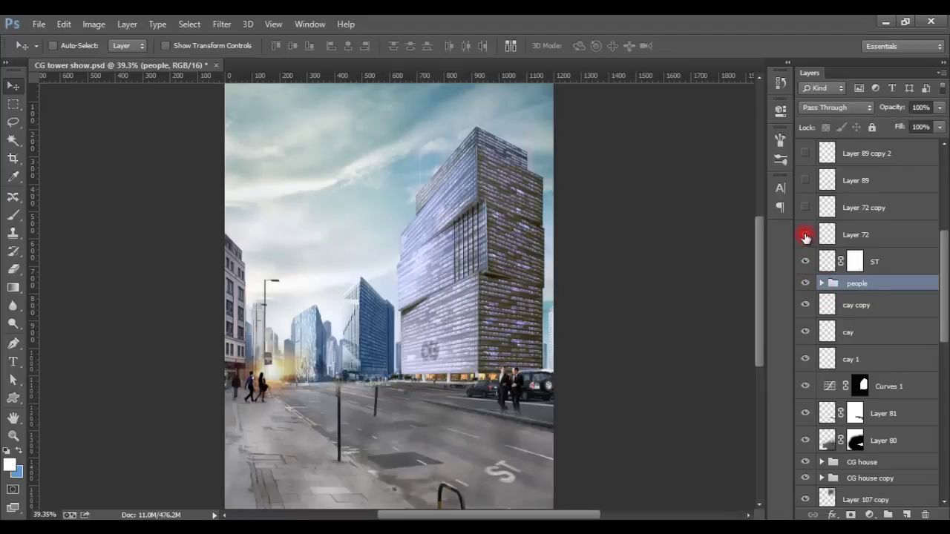
left_click_drag(809, 214, 807, 153)
left_click_drag(939, 278, 935, 231)
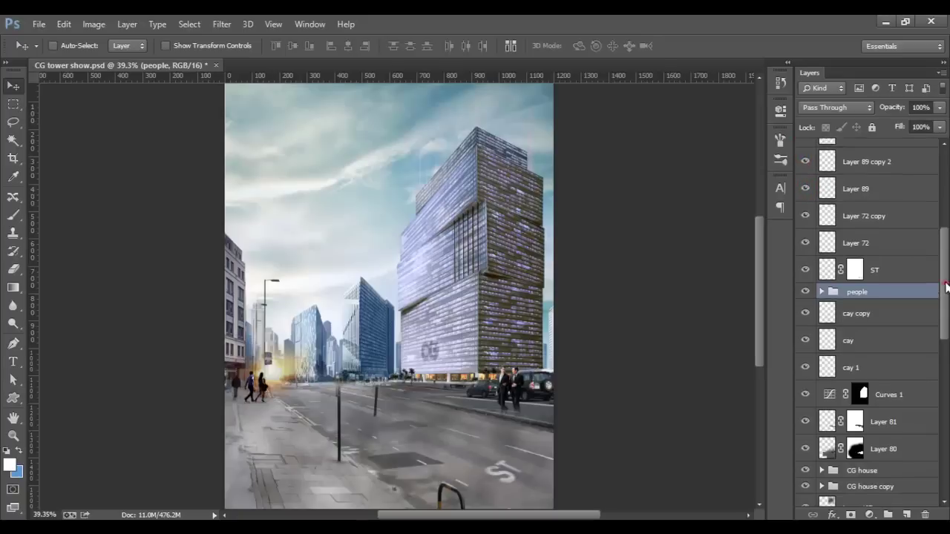
left_click(806, 321)
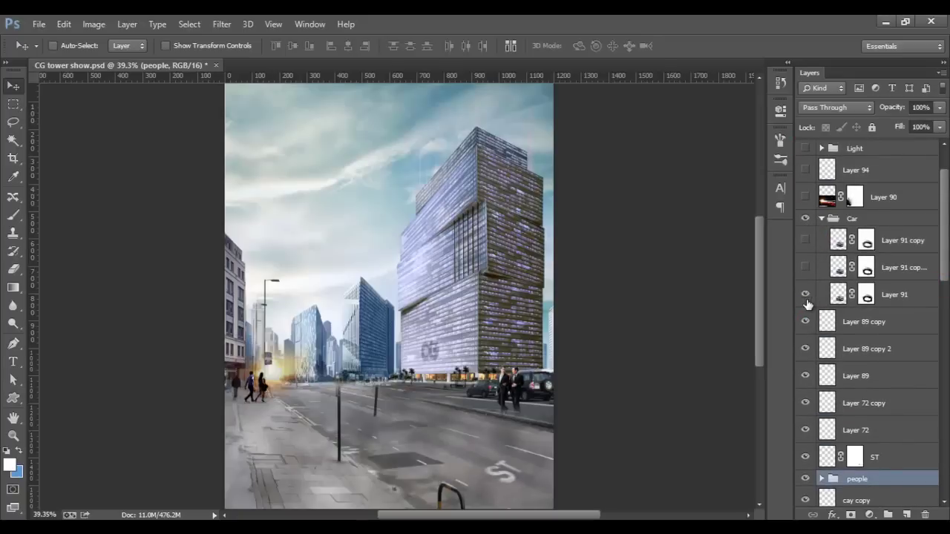
left_click(805, 294)
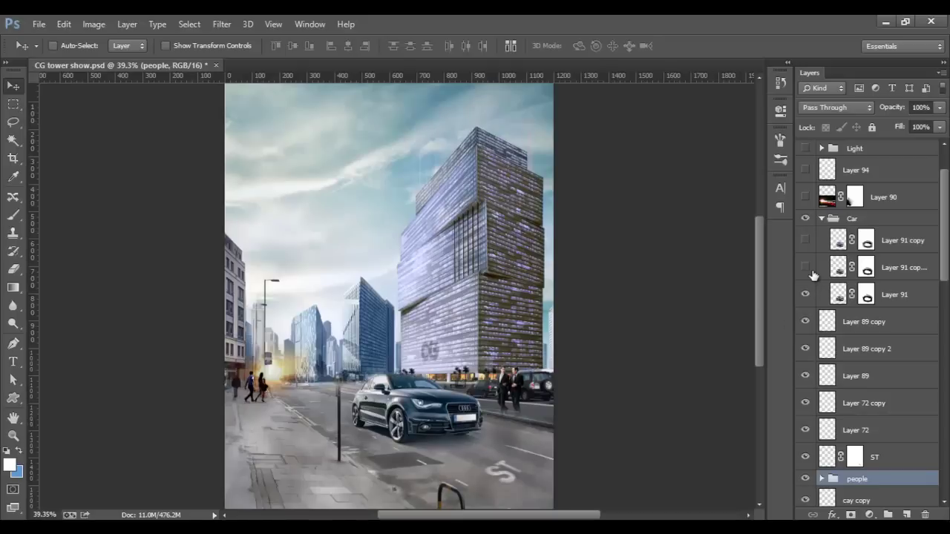
left_click(806, 268)
Apply a -12° Motion Blur to Layer 91's car and show both Layer 91 copies
left_click(806, 268)
left_click(825, 294)
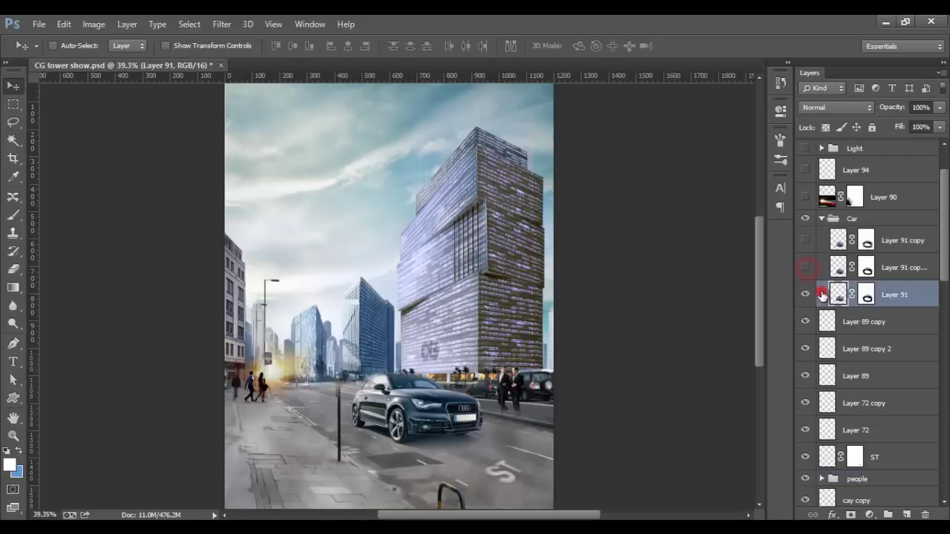
left_click(230, 25)
mouse_move(228, 177)
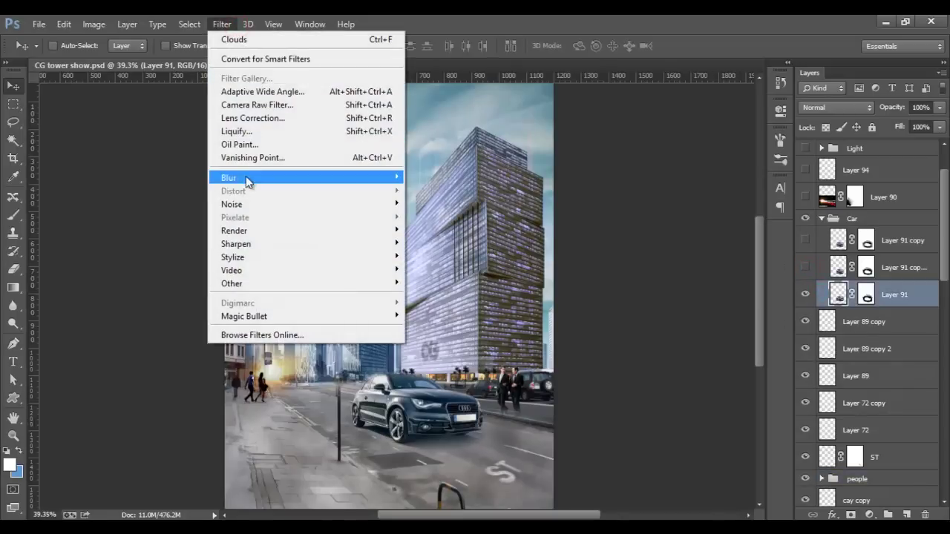
left_click(449, 305)
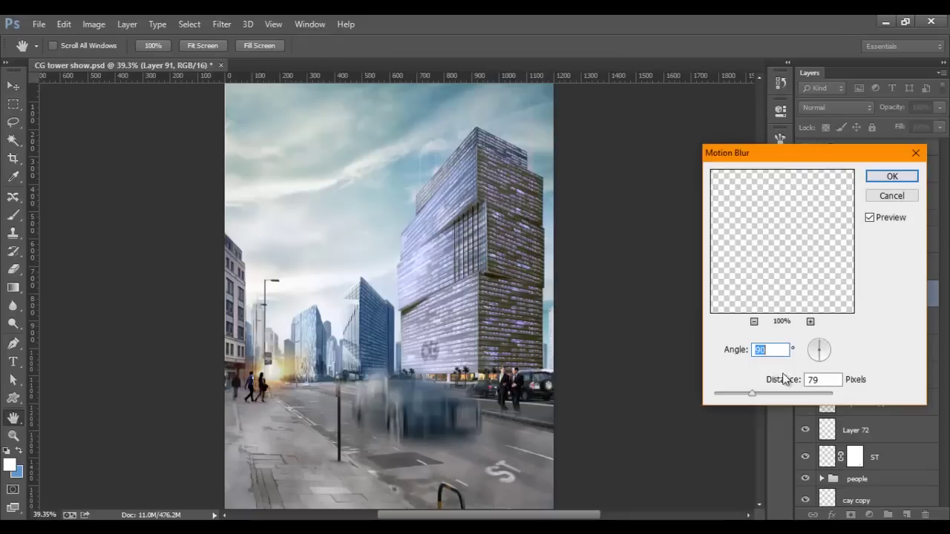
left_click(820, 349)
left_click_drag(822, 354, 829, 356)
left_click(828, 353)
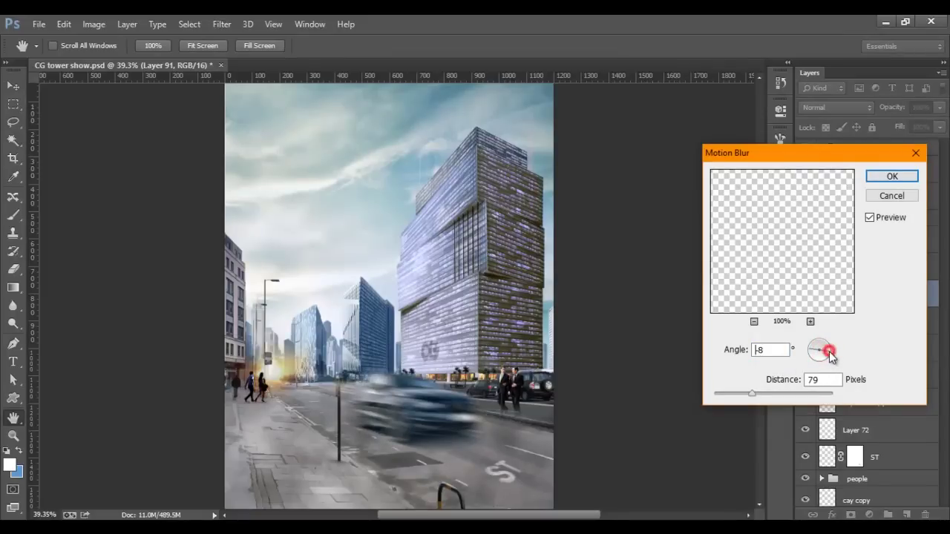
left_click(733, 394)
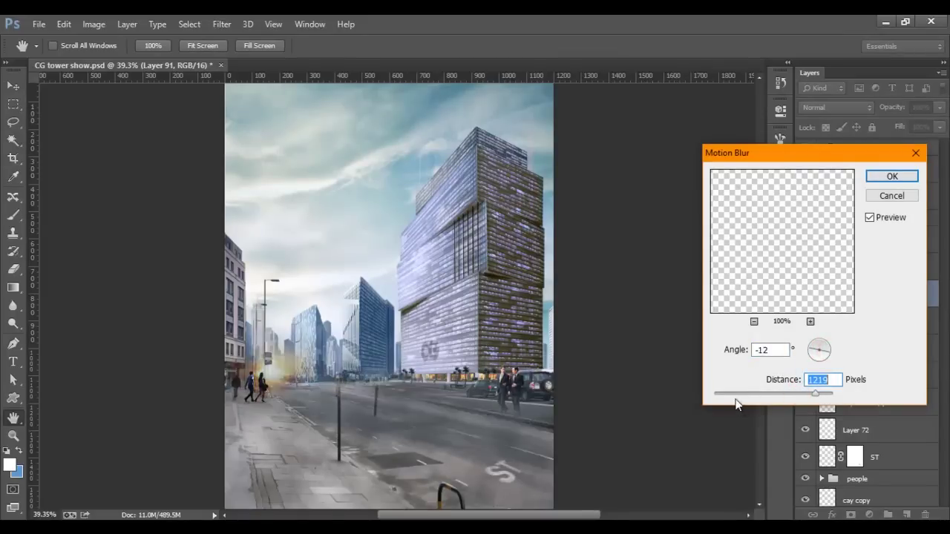
left_click_drag(732, 394, 737, 393)
left_click(886, 196)
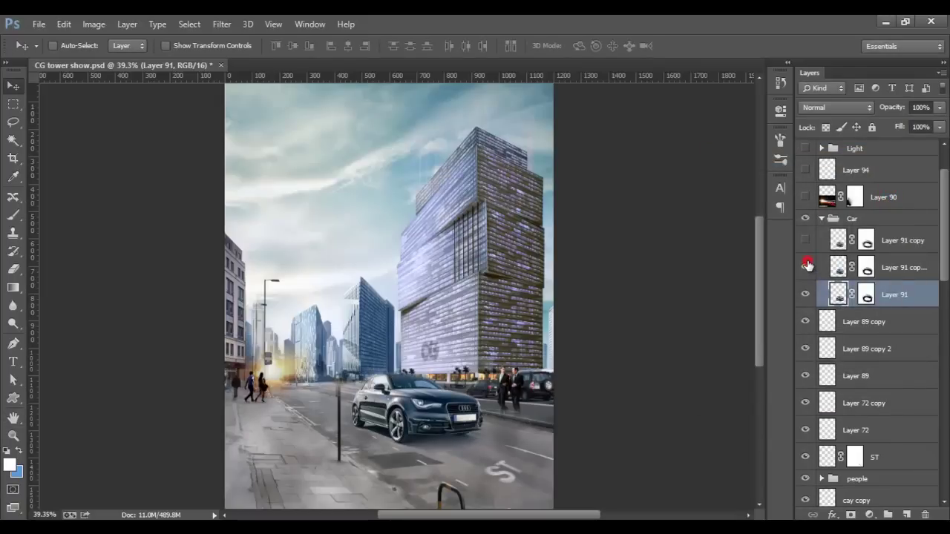
left_click(807, 265)
left_click(805, 240)
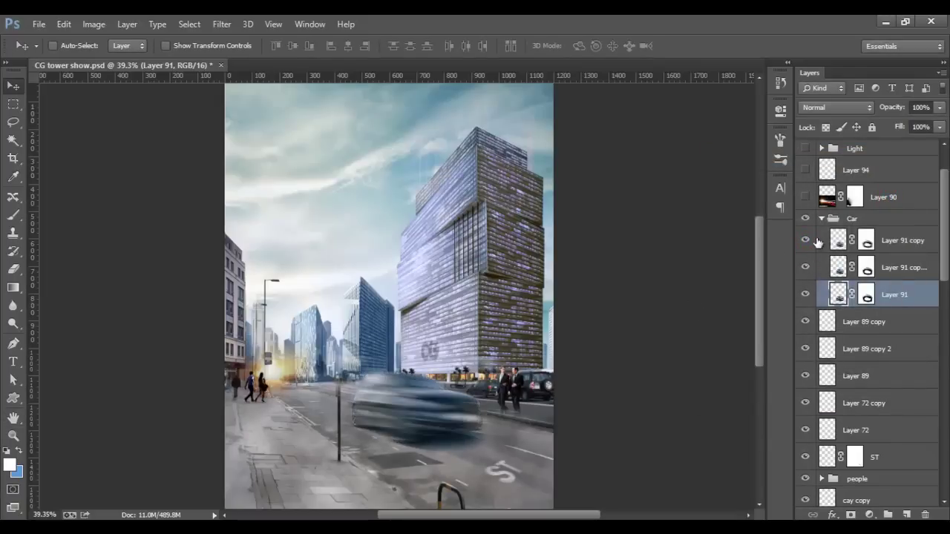
scroll(941, 253, "up", 1)
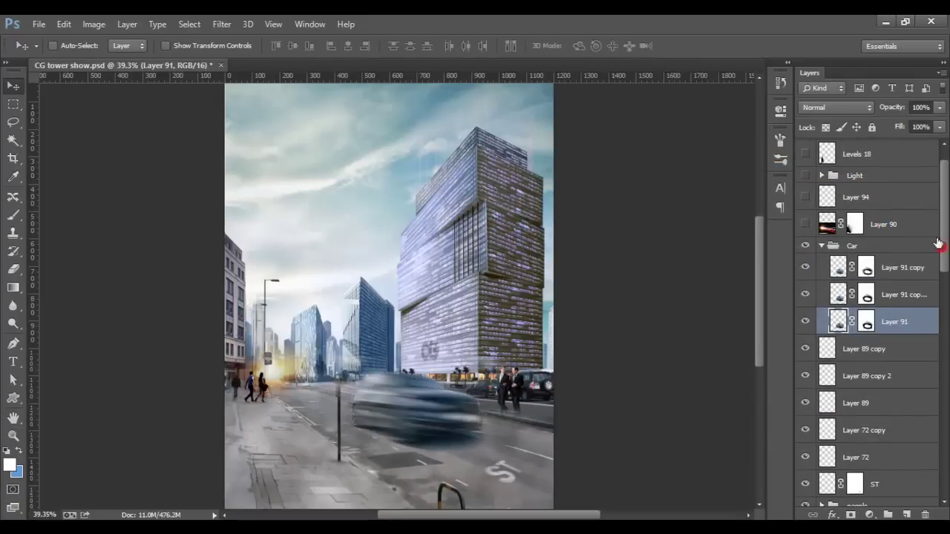
Bring back the Car group, show Layer 90's light trails and move them up about 68 px
left_click(822, 245)
left_click(806, 245)
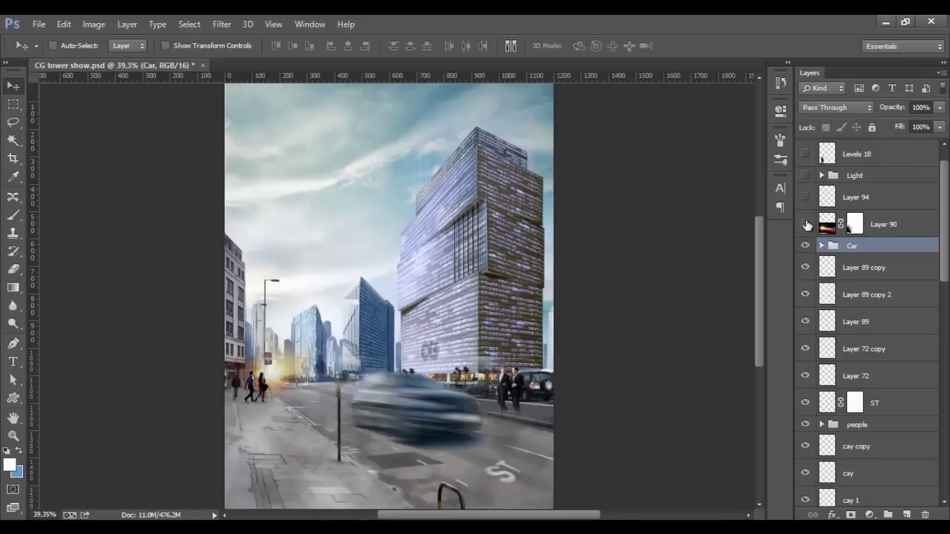
left_click(805, 224)
left_click(826, 224)
left_click(823, 107)
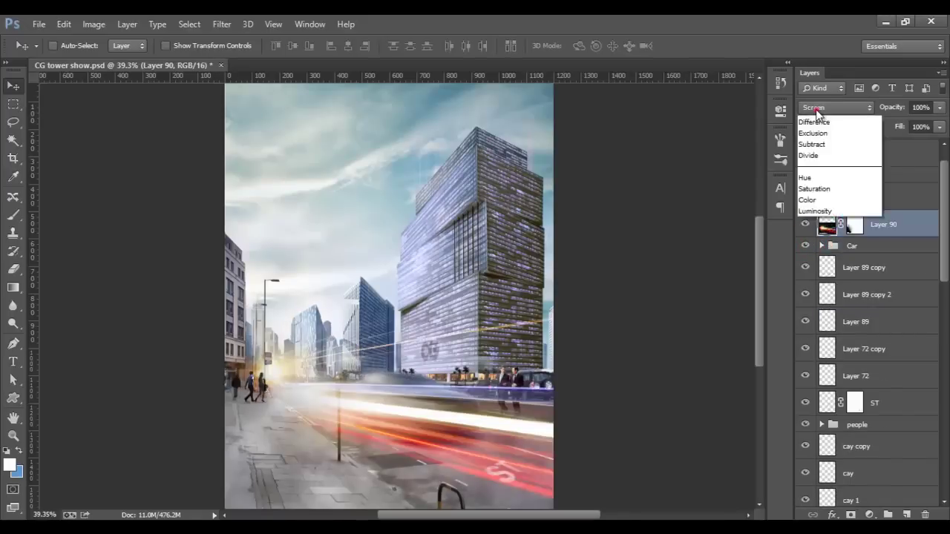
left_click(817, 116)
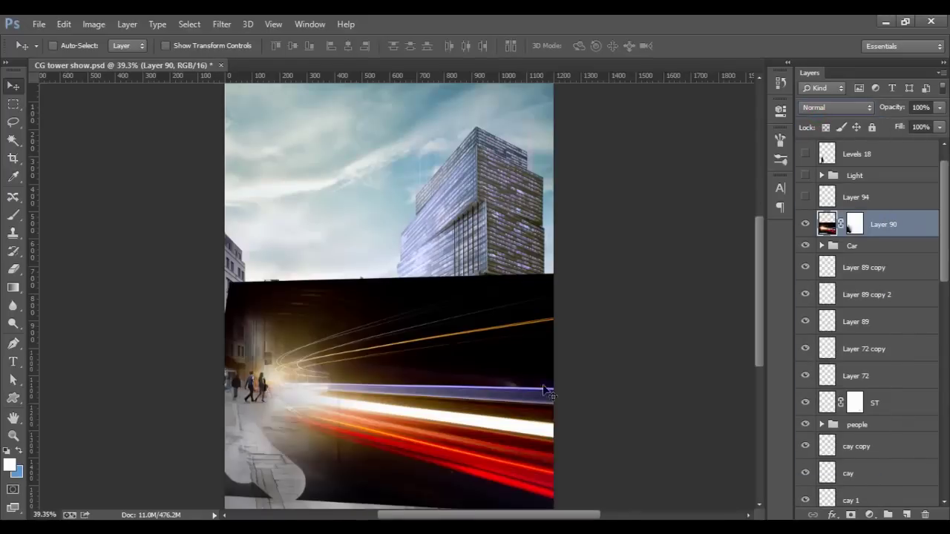
mouse_move(425, 431)
left_mouse_down()
mouse_move(401, 381)
mouse_move(604, 351)
left_mouse_up()
Set Layer 90 to Screen blend mode, then show and select Layer 94
left_click(836, 108)
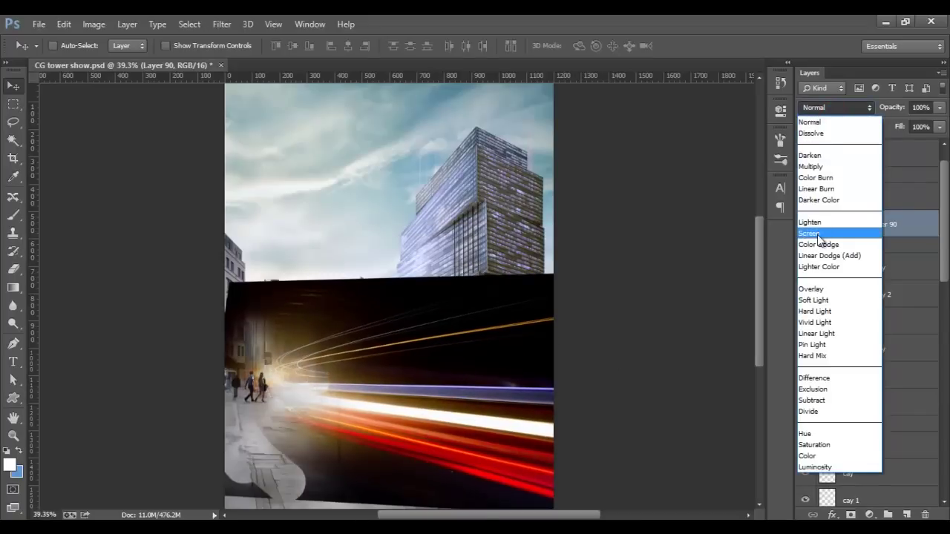
left_click(817, 235)
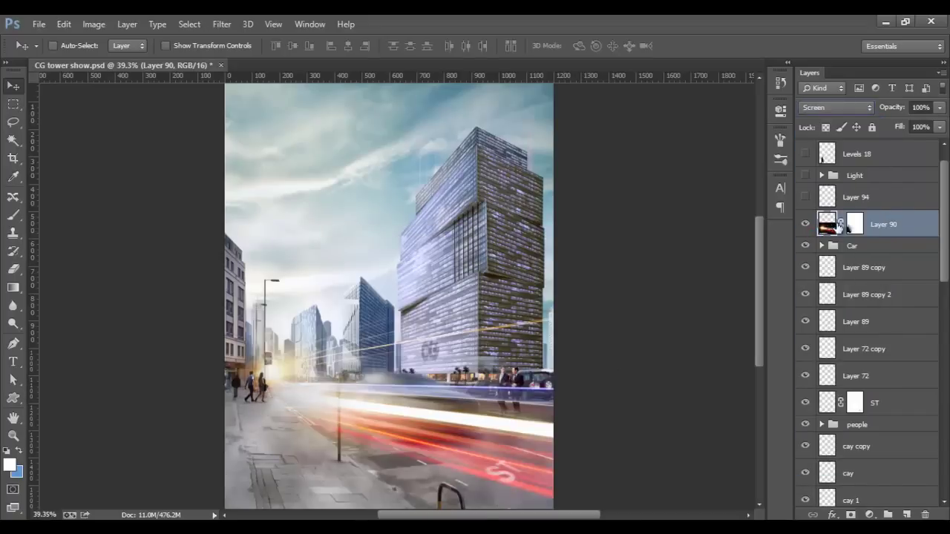
scroll(933, 242, "up", 2)
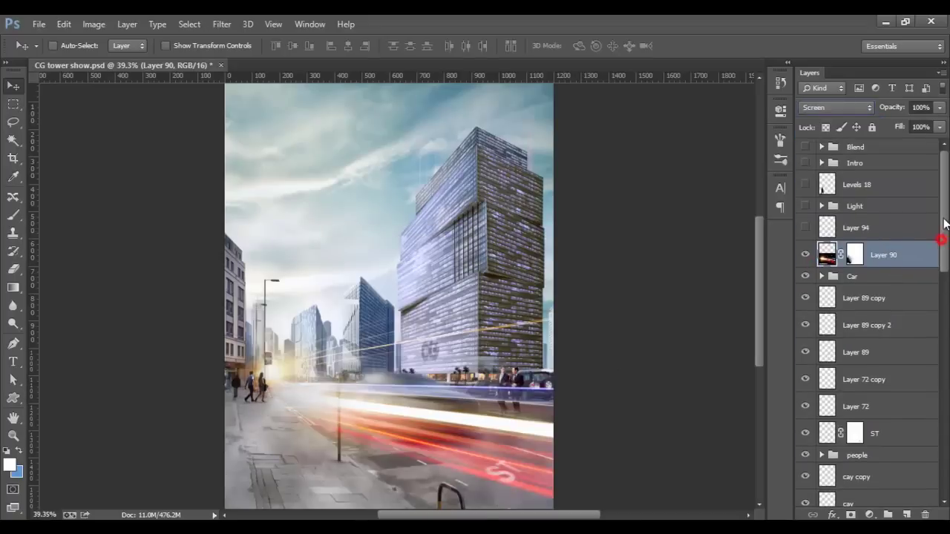
left_click(807, 230)
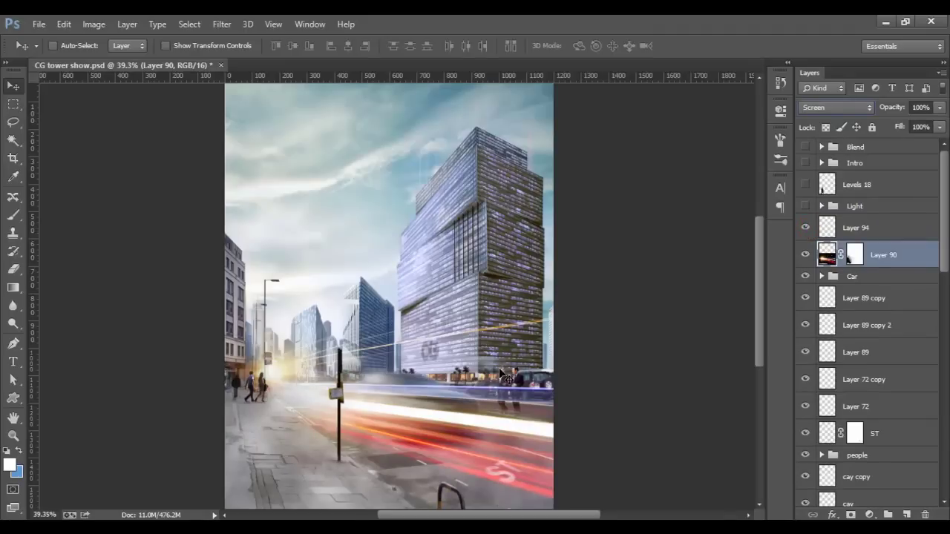
left_click(805, 229)
left_click(856, 229)
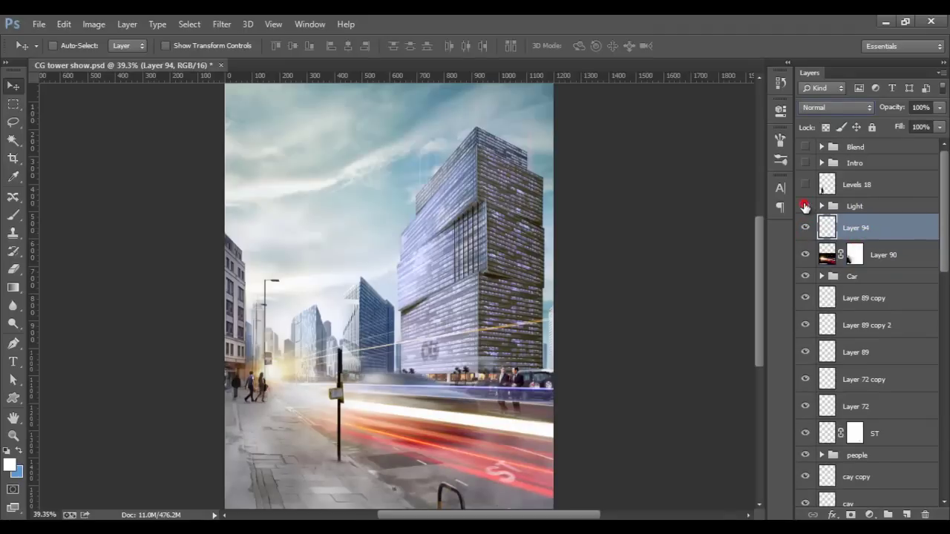
Show the Light group and place Layer 106's purple flare on the tower in Screen mode
left_click(805, 207)
left_click(805, 206)
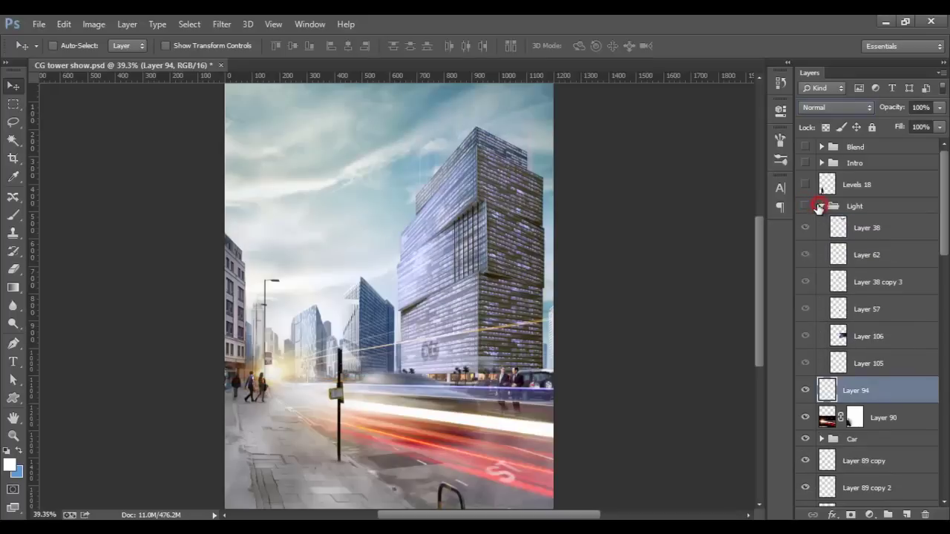
left_click(805, 207)
left_click(838, 335)
left_click(823, 108)
left_click(815, 126)
mouse_move(450, 301)
left_mouse_down()
mouse_move(495, 319)
mouse_move(450, 303)
left_mouse_up()
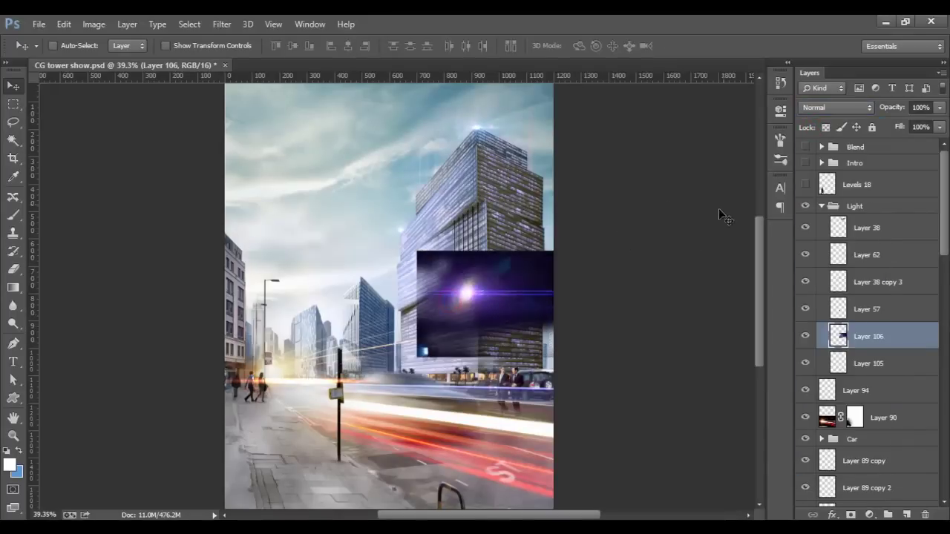
left_click(809, 106)
left_click(814, 234)
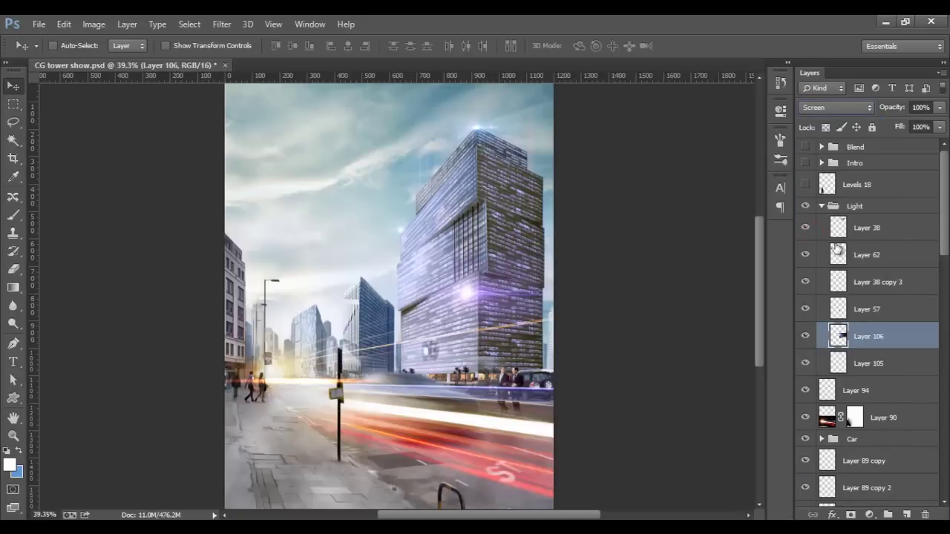
left_click(820, 207)
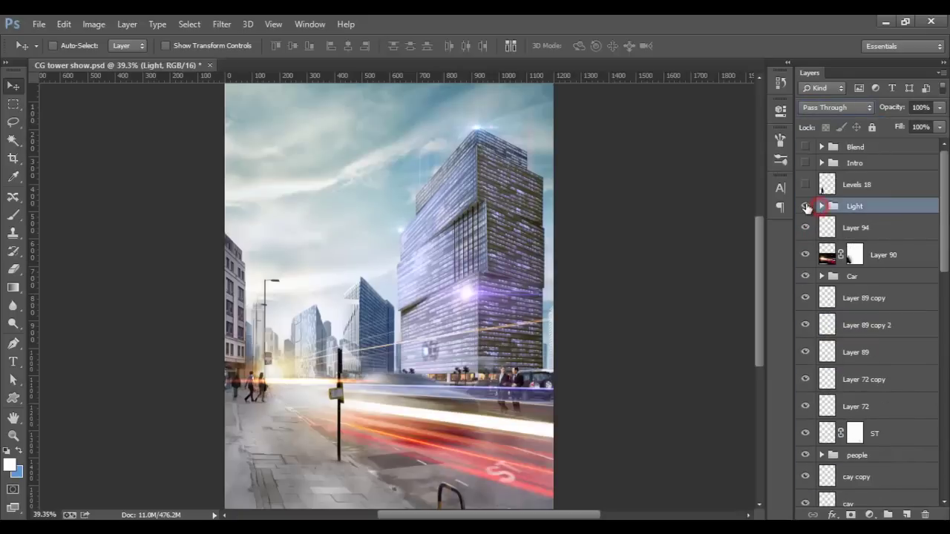
left_click(806, 207)
left_click(806, 206)
Show and select Levels 18 with the blurred pedestrian, and browse the blur filters
left_click(807, 184)
left_click(830, 185)
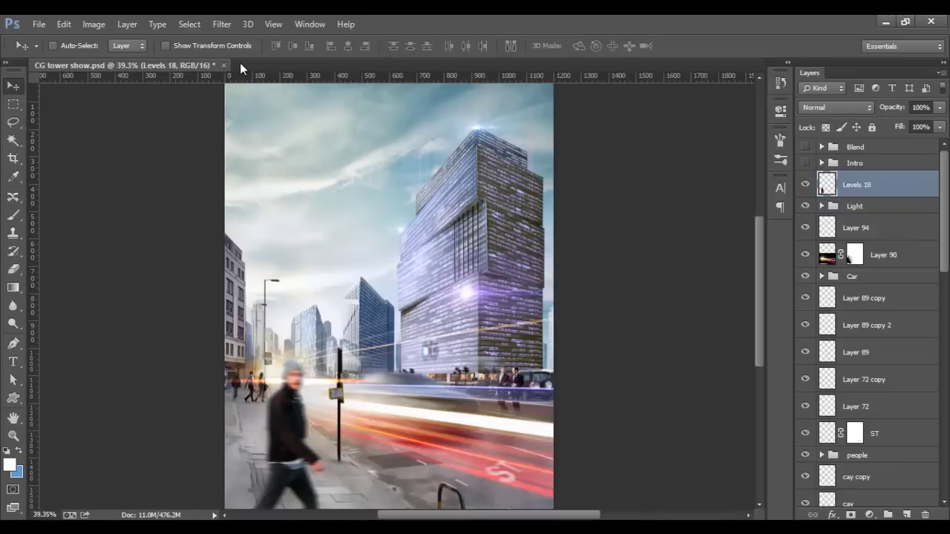
left_click(220, 26)
mouse_move(304, 178)
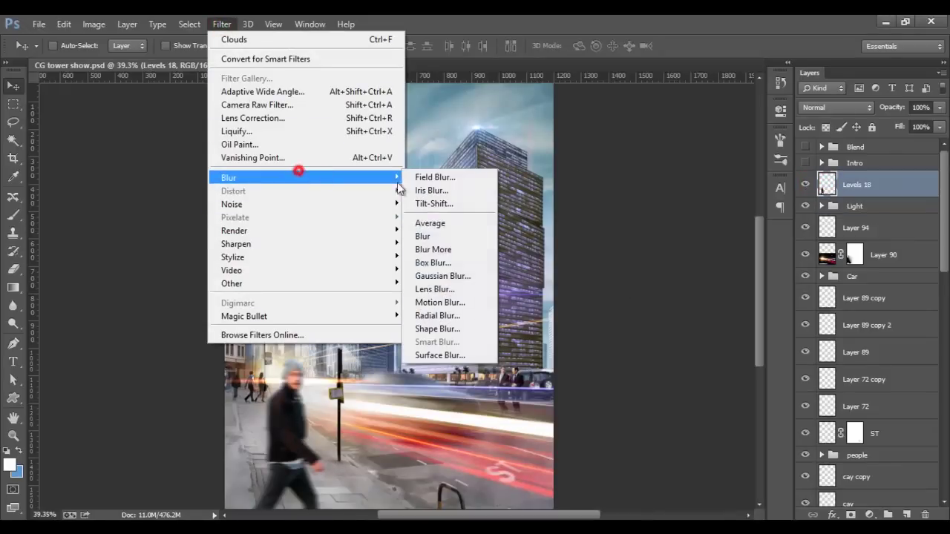
left_click(436, 302)
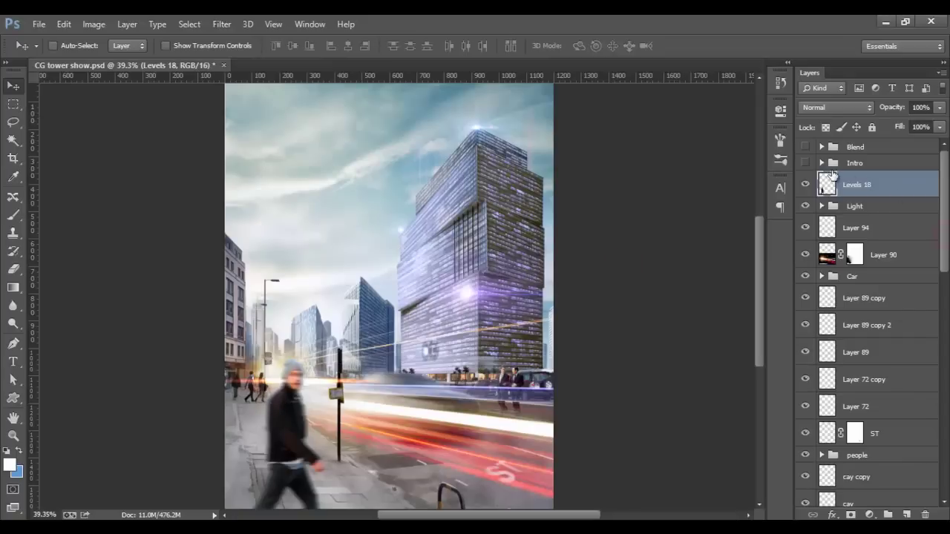
Show the Intro group and move the CG BUILDING title block up about 53 px
left_click(805, 163)
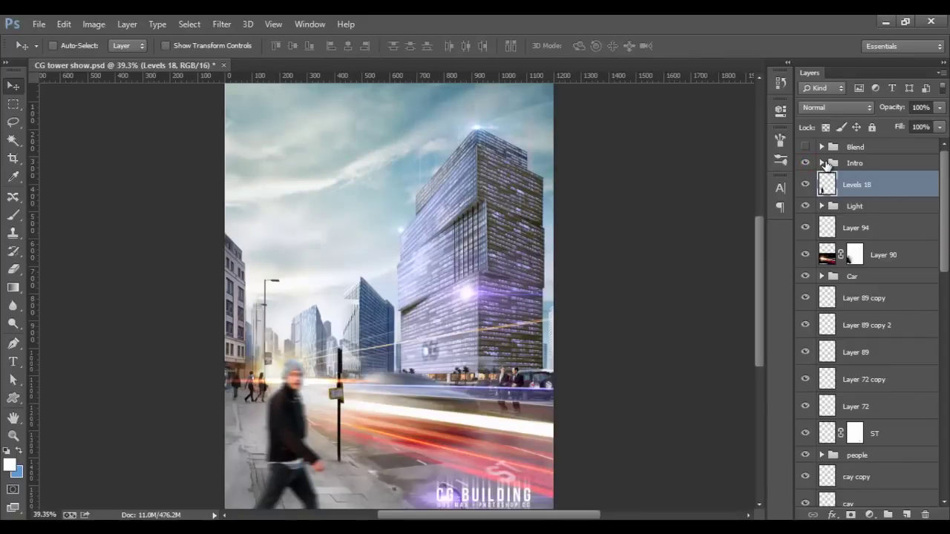
left_click(821, 163)
scroll(429, 300, "up", 1)
scroll(435, 383, "up", 1)
scroll(436, 382, "up", 2)
scroll(434, 390, "down", 1)
scroll(423, 388, "up", 2)
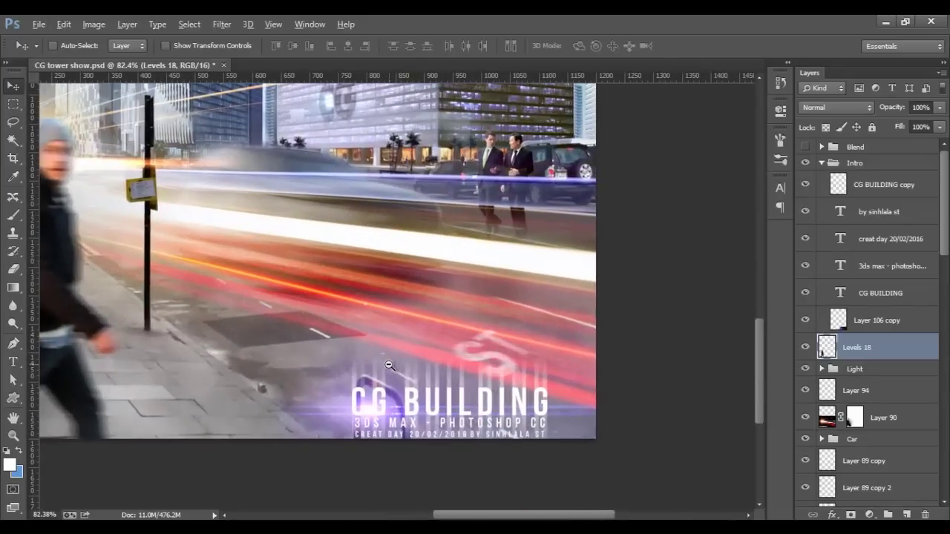
left_click(860, 163)
mouse_move(585, 374)
left_mouse_down()
mouse_move(587, 335)
mouse_move(580, 341)
left_mouse_up()
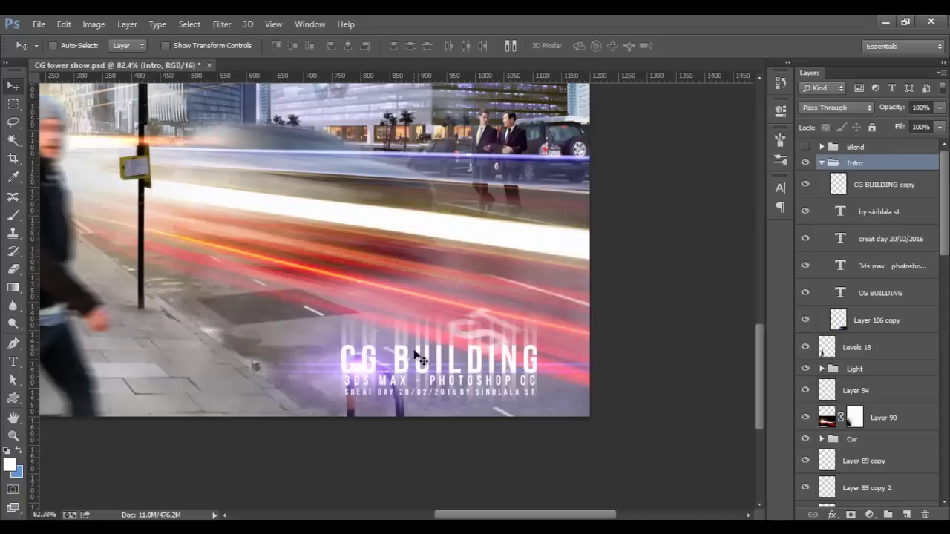
Compare the logo, credit, subtitle, title and flare layers on and off, then collapse Intro
left_click(807, 186)
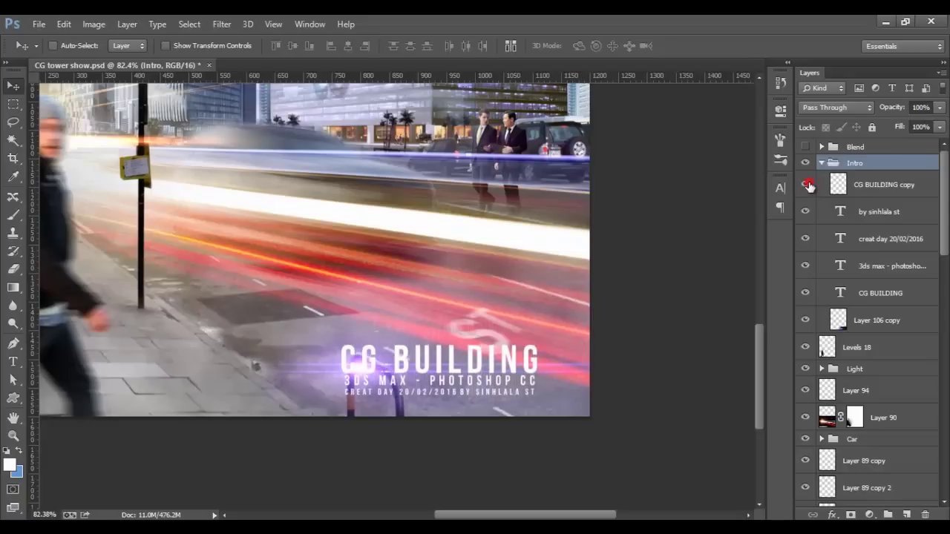
left_click(808, 185)
left_click(849, 186)
left_click(807, 215)
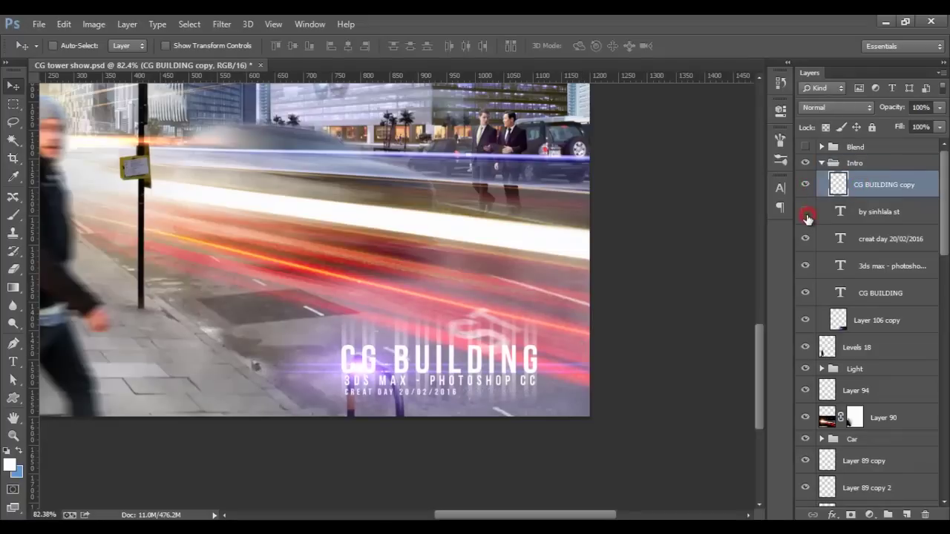
left_click(806, 214)
left_click(804, 265)
left_click(805, 293)
left_click(805, 293)
left_click(806, 319)
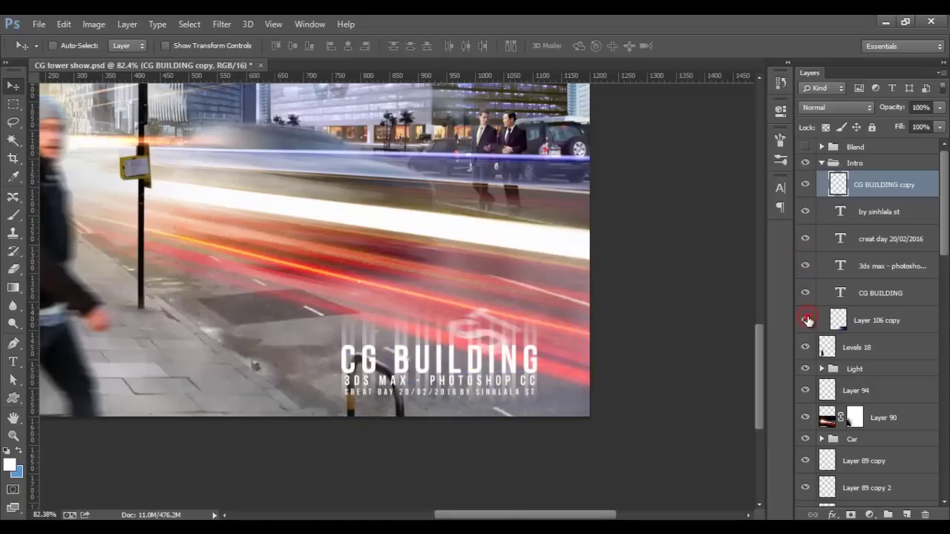
left_click(860, 321)
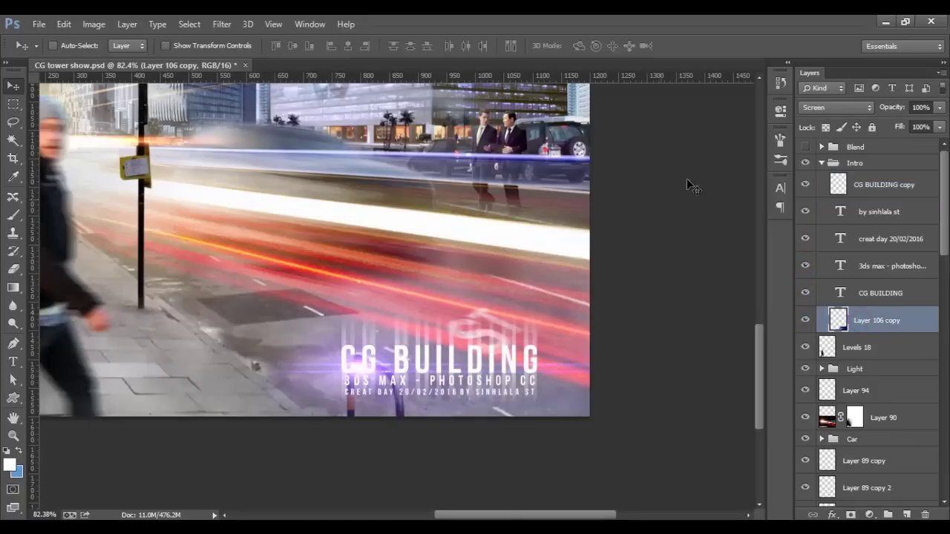
left_click_drag(486, 363, 405, 326)
key("ctrl+z")
left_click(820, 164)
scroll(470, 286, "down", 2)
scroll(470, 285, "down", 2)
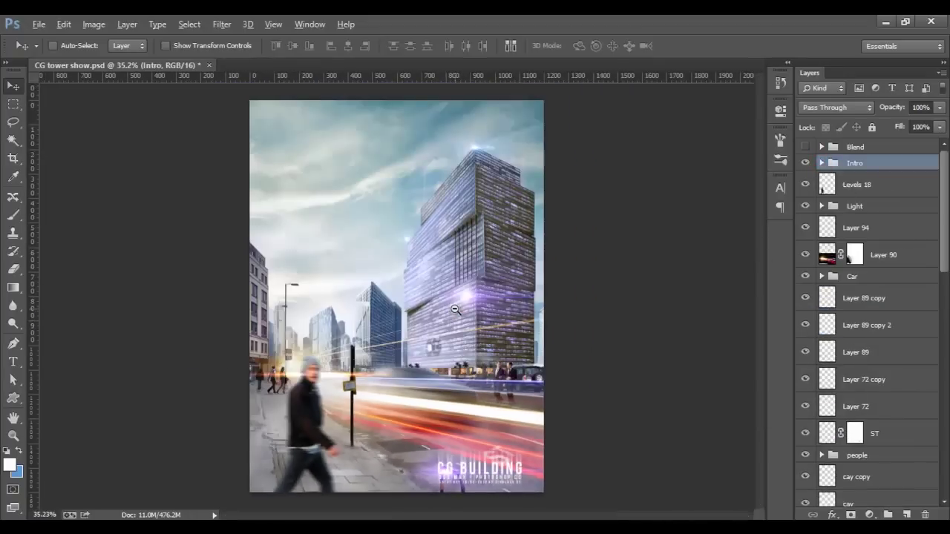
Show the Blend group with Hue/Saturation 3 through Levels 6 hidden, keeping bl1 and Color Balance 1 on
left_click(822, 147)
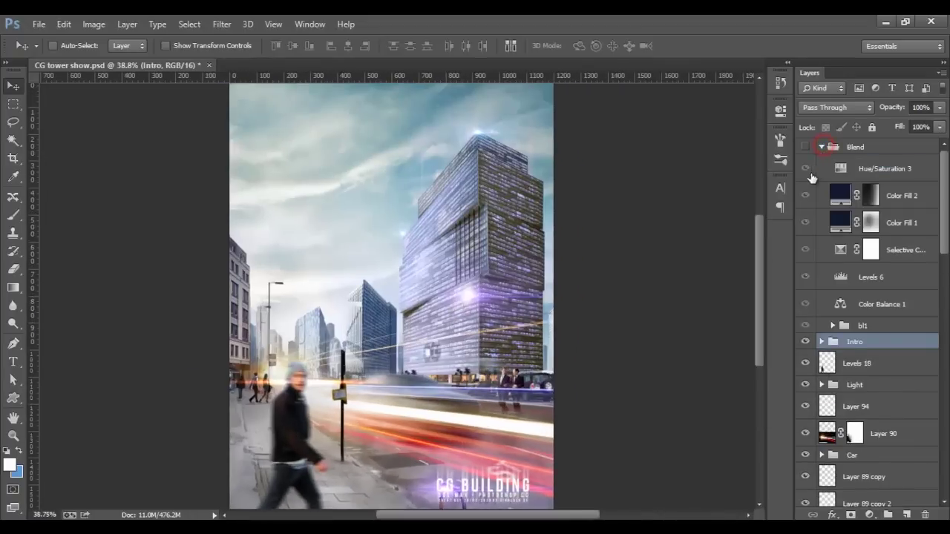
left_click(805, 147)
left_click_drag(805, 168, 805, 277)
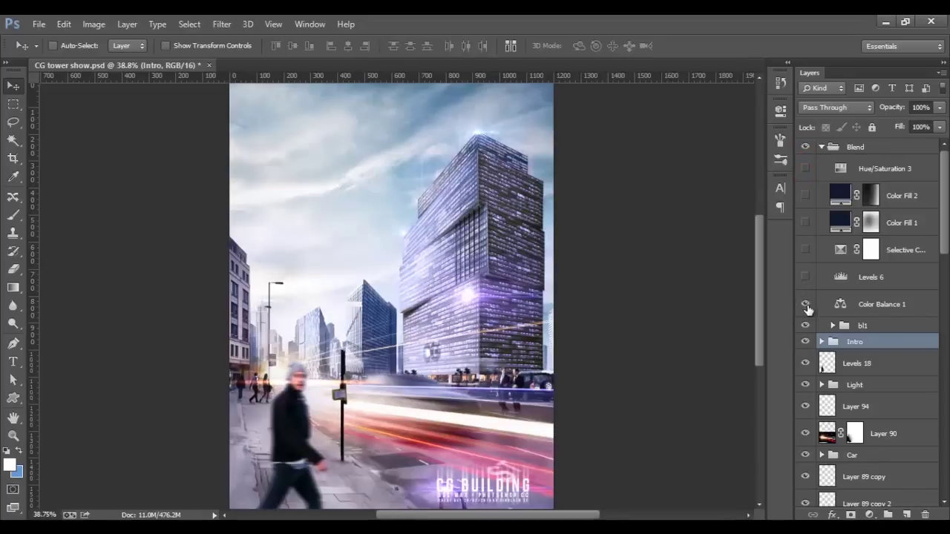
left_click(805, 305)
left_click(807, 327)
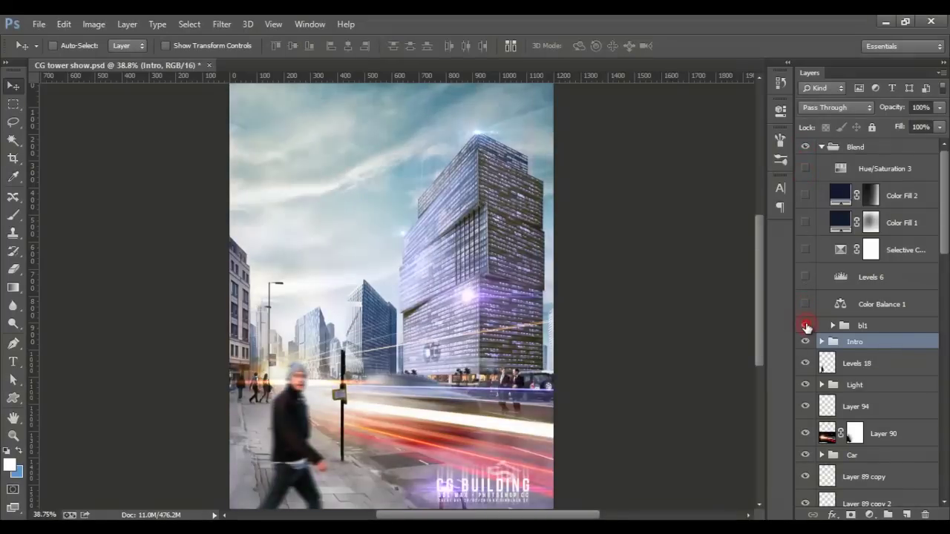
left_click(808, 327)
left_click(806, 326)
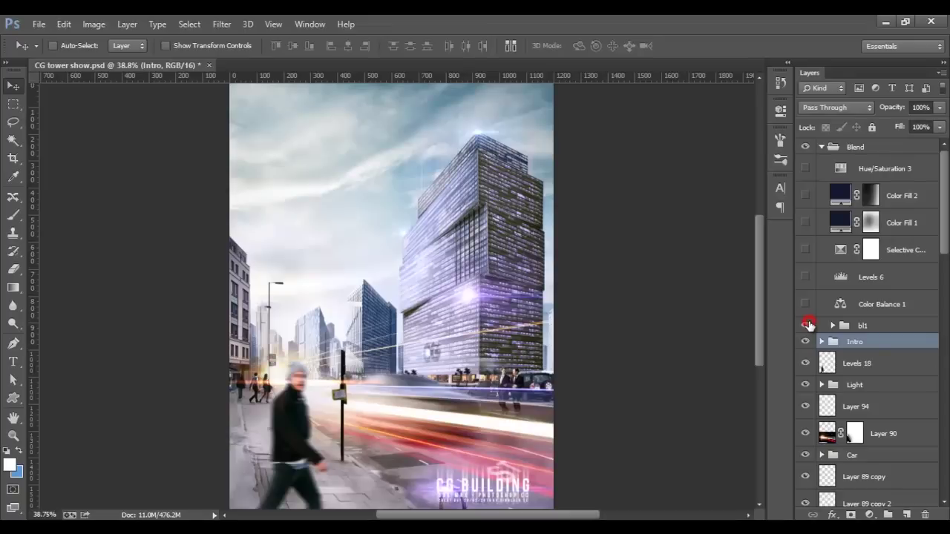
scroll(514, 292, "down", 1)
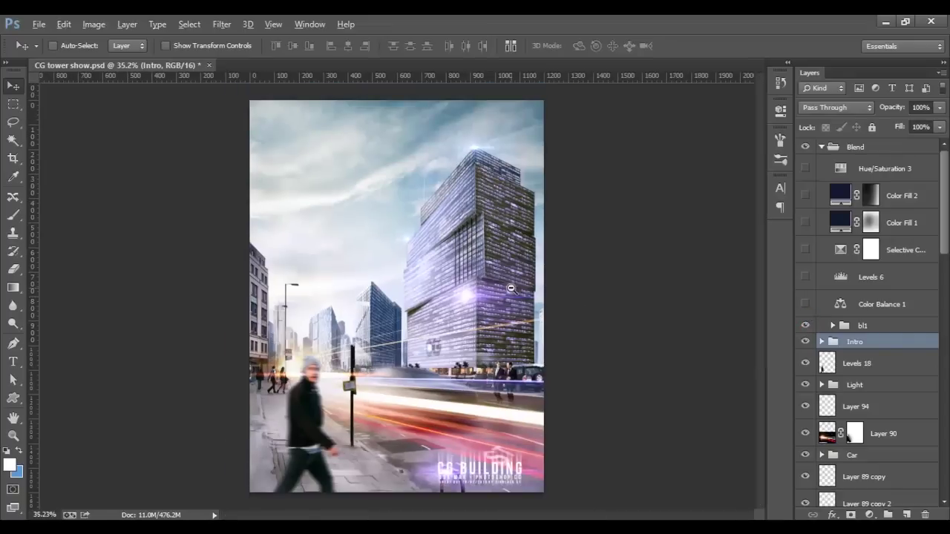
scroll(435, 303, "up", 1)
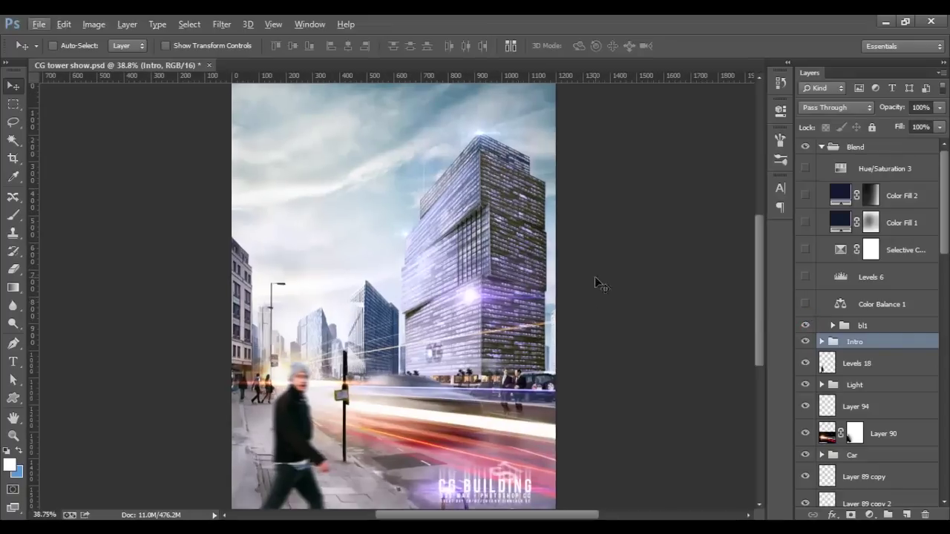
left_click(806, 304)
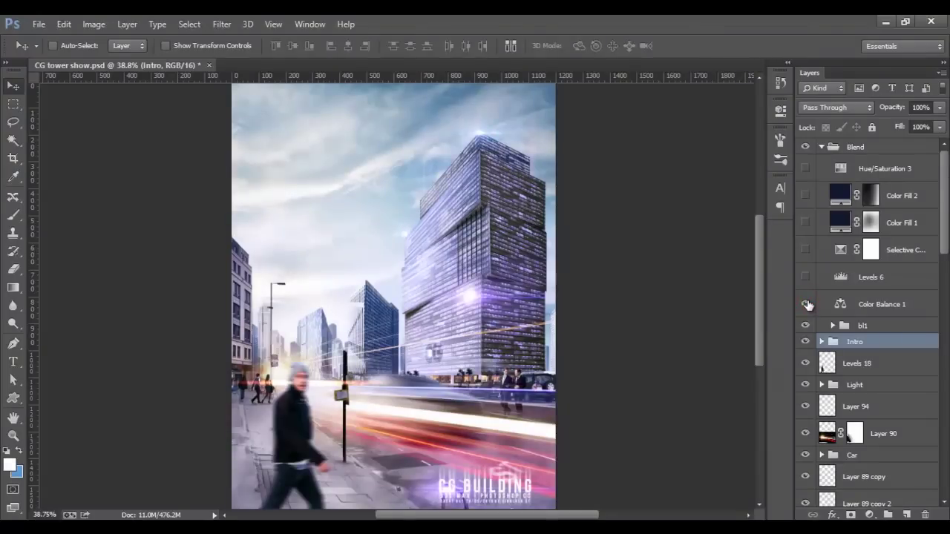
double_click(840, 304)
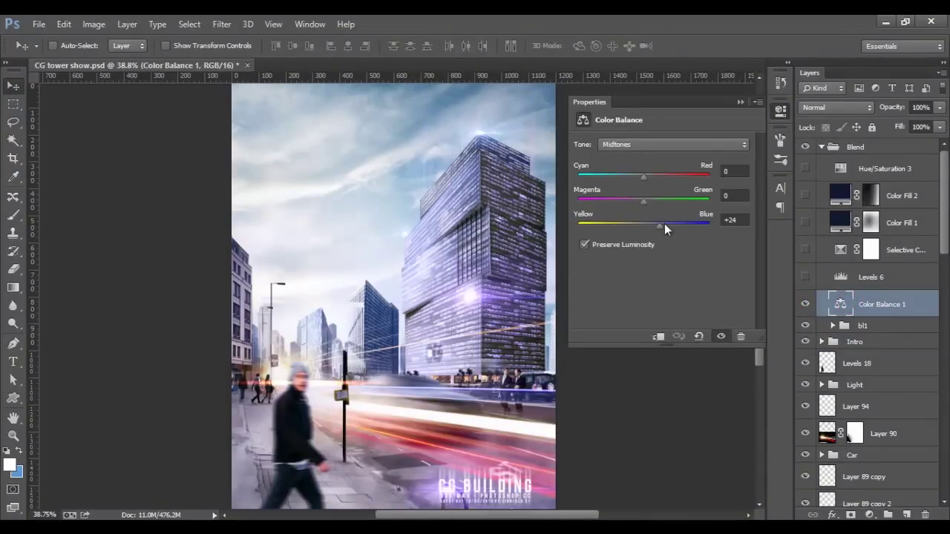
Reduce the Color Balance 1 midtone blue shift to +11
left_click(672, 145)
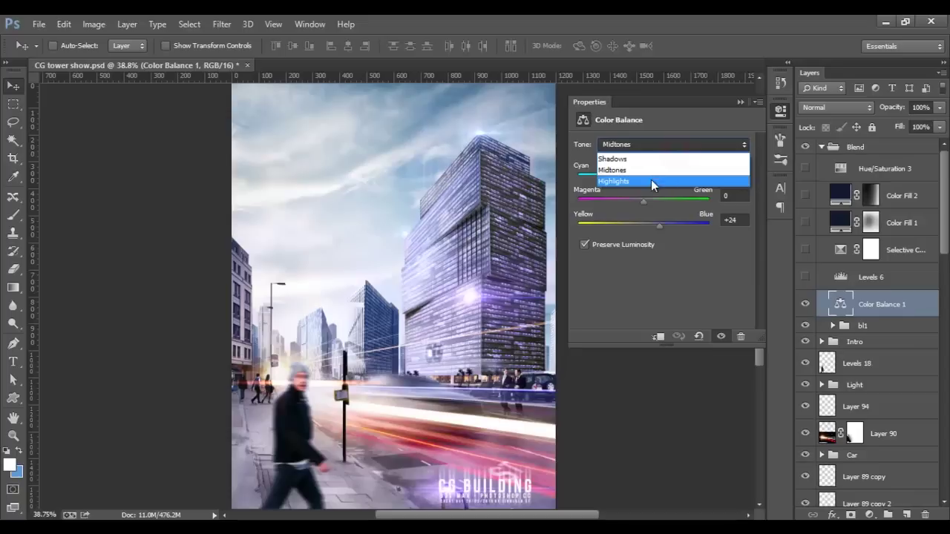
left_click(649, 181)
left_click(658, 144)
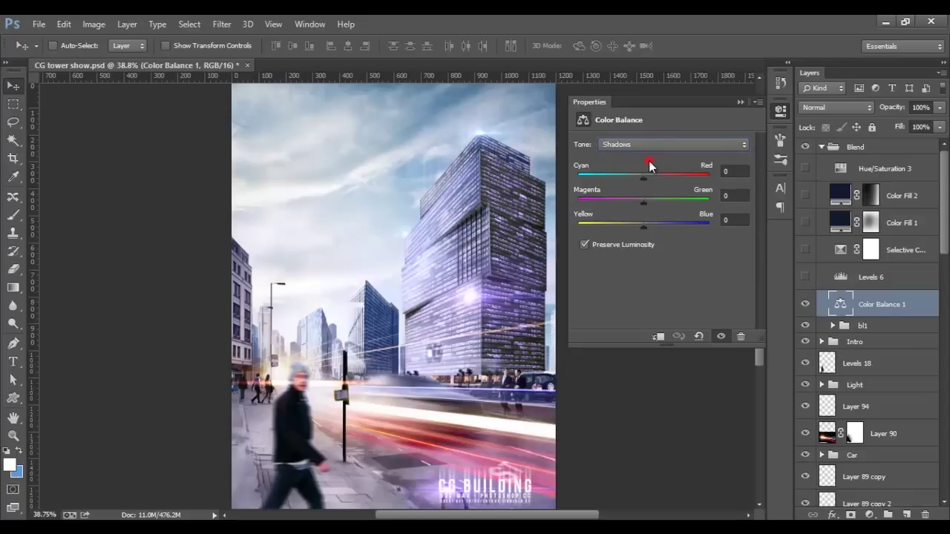
left_click(651, 147)
left_click(641, 169)
mouse_move(656, 225)
left_mouse_down()
mouse_move(648, 223)
mouse_move(659, 225)
left_mouse_up()
left_click(739, 105)
Enable Levels 6 with midtone gamma 0.64, then turn on Selective Color
left_click(804, 277)
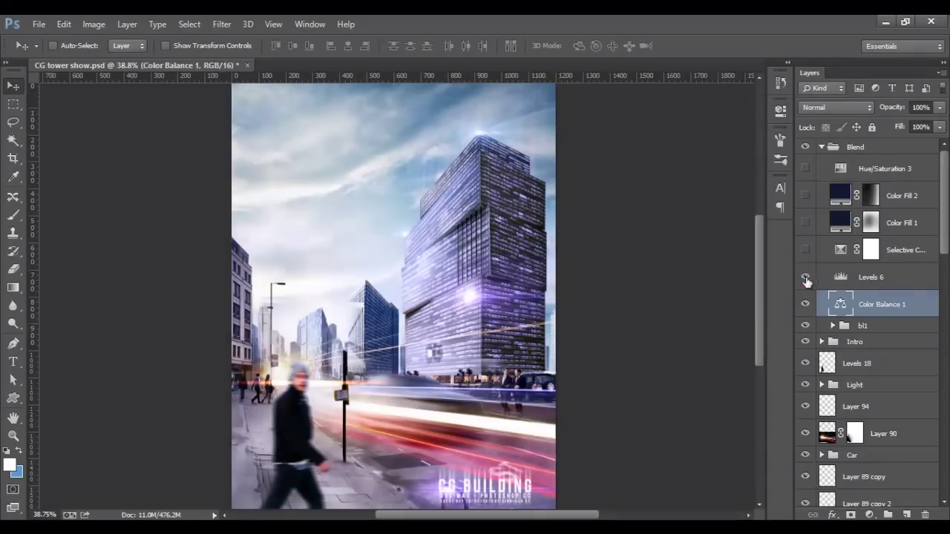
double_click(841, 276)
mouse_move(670, 241)
left_mouse_down()
mouse_move(731, 250)
mouse_move(659, 250)
mouse_move(687, 253)
left_mouse_up()
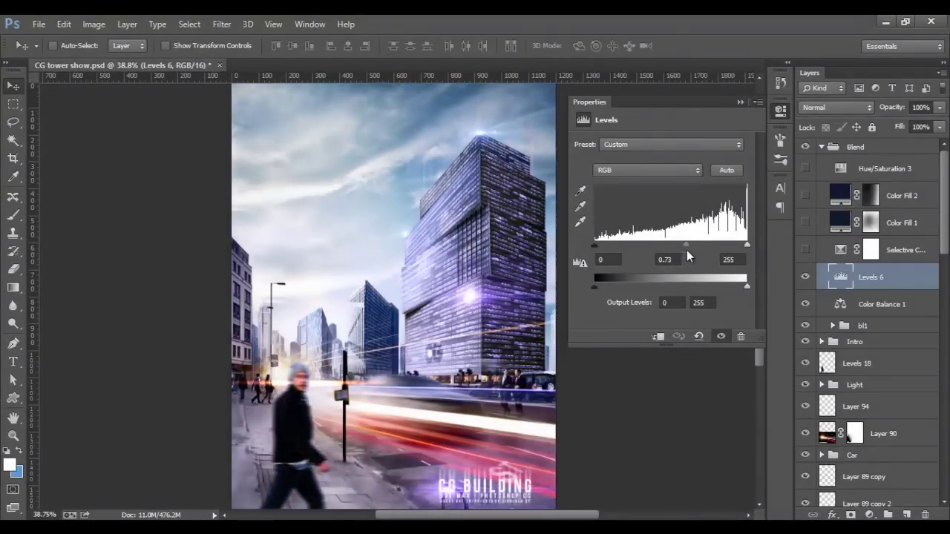
left_click(740, 101)
left_click(806, 249)
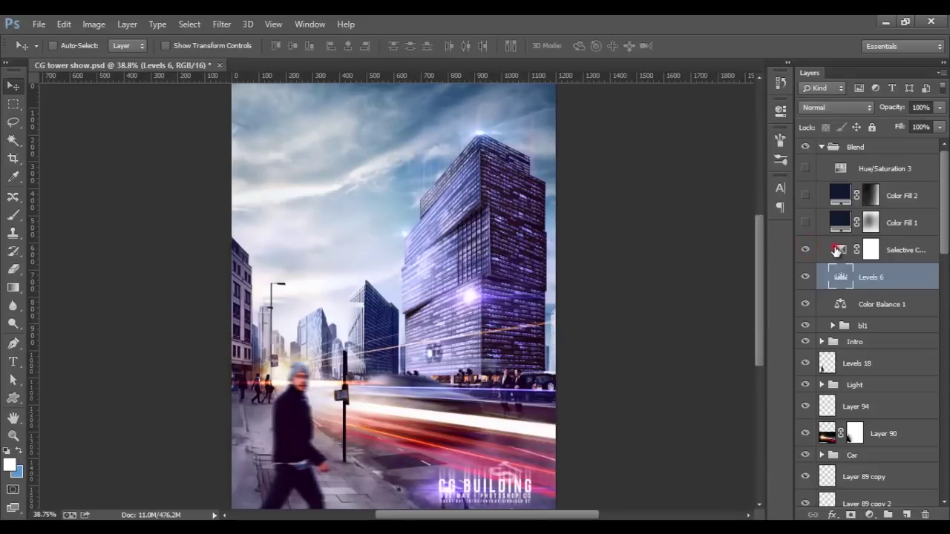
Correct the Selective Color Blacks range to Magenta +8 and Black -12
double_click(837, 249)
left_click(647, 163)
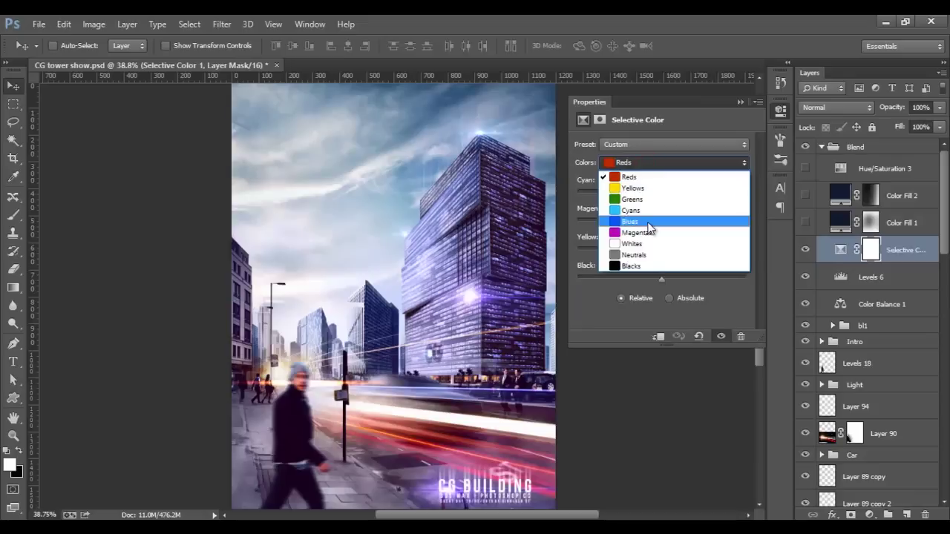
left_click(647, 265)
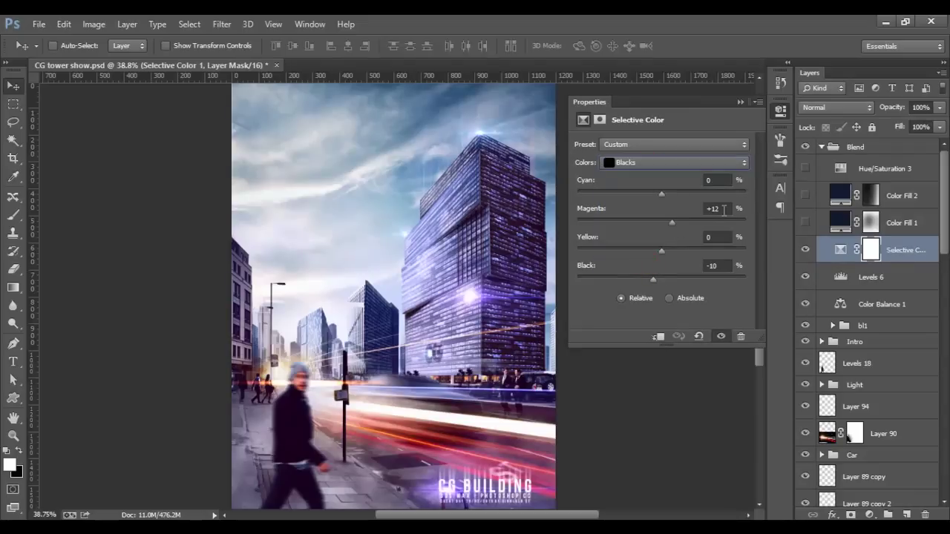
mouse_move(672, 222)
left_mouse_down()
mouse_move(654, 224)
mouse_move(668, 225)
left_mouse_up()
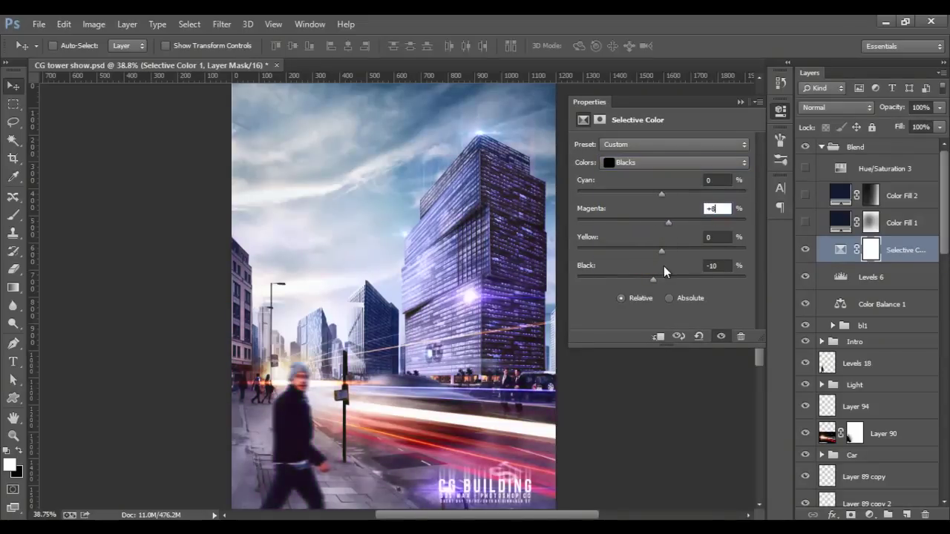
left_click(716, 266)
mouse_move(655, 278)
left_mouse_down()
mouse_move(688, 277)
mouse_move(646, 278)
left_mouse_up()
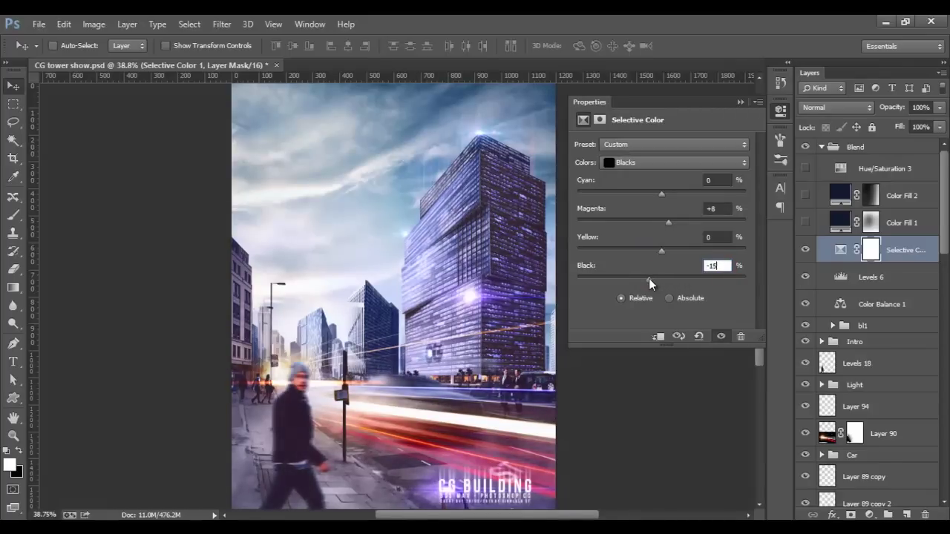
left_click(740, 102)
Try Color Fill 1 in Normal blend mode at 100% opacity
left_click(806, 223)
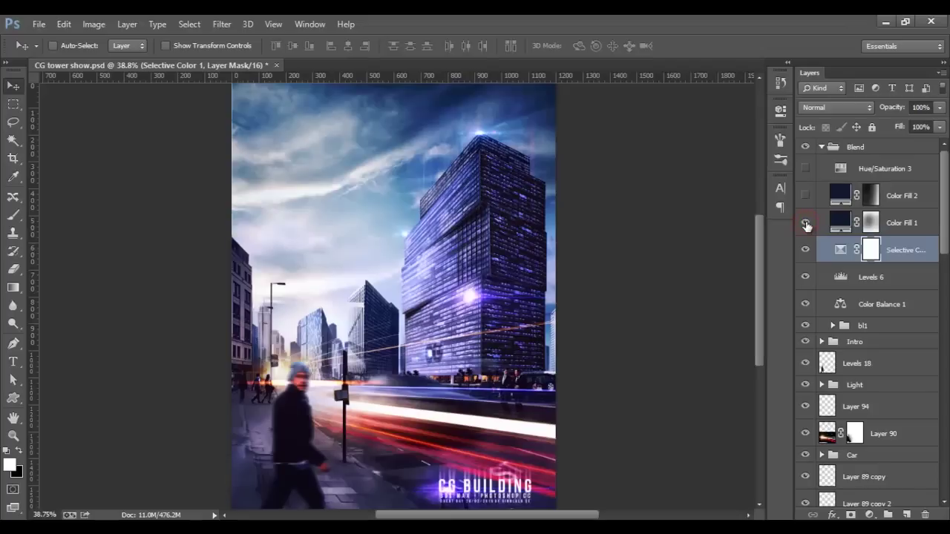
left_click(806, 222)
left_click(839, 221)
left_click(836, 107)
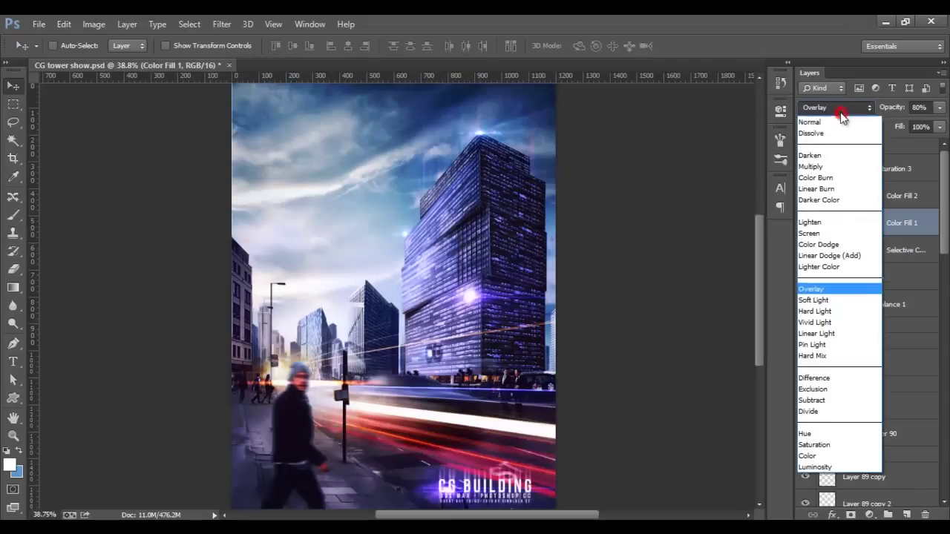
left_click(920, 107)
type("100")
left_click(679, 182)
Target Color Fill 1's mask with the brush and toggle the layer to compare
left_click(839, 223)
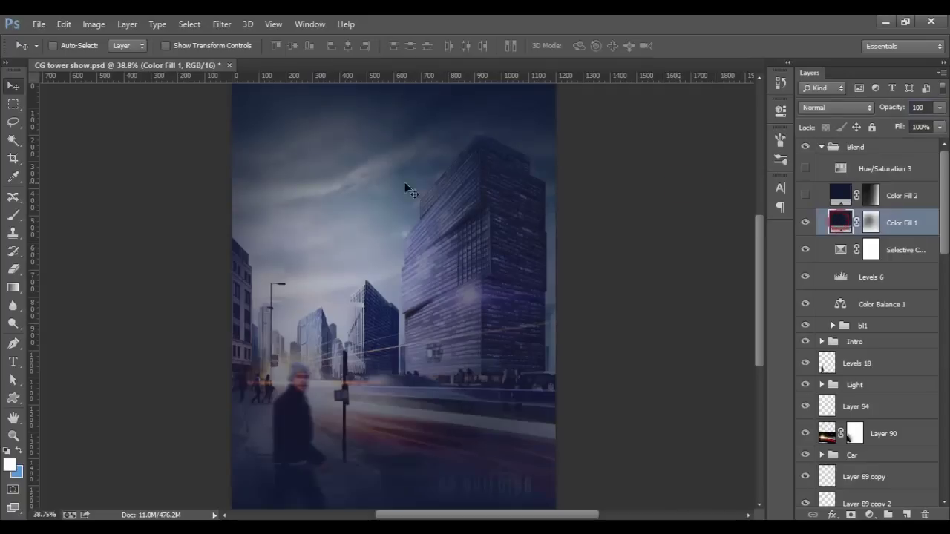
left_click(839, 221)
key("b")
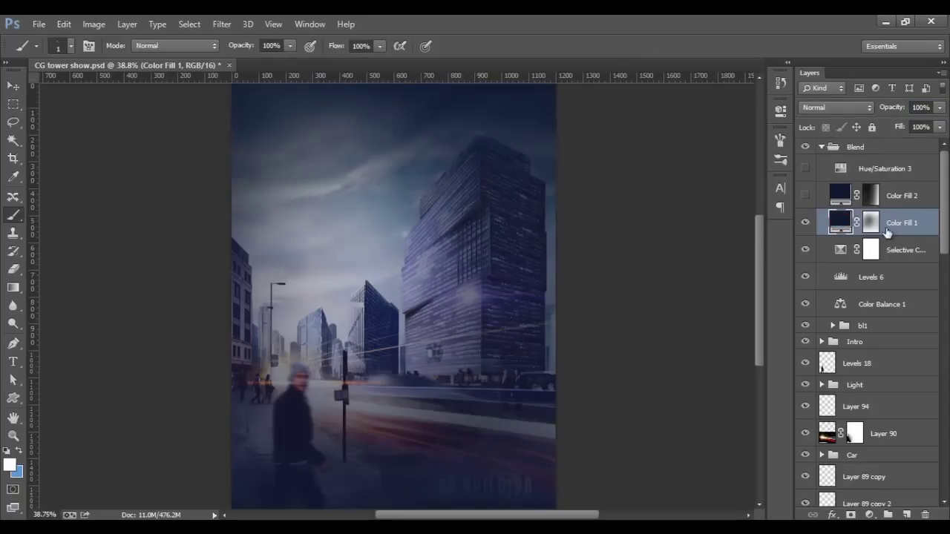
left_click(871, 222)
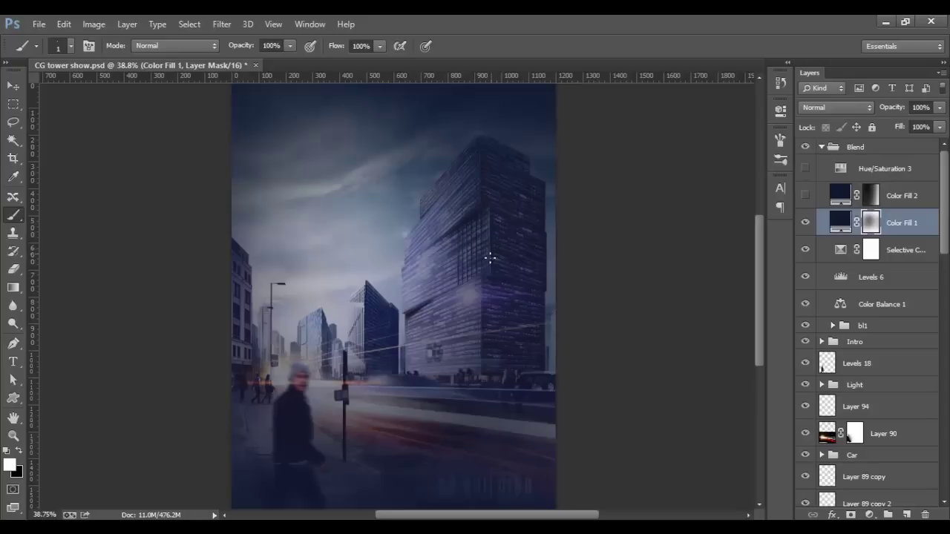
left_click(806, 222)
left_click(806, 222)
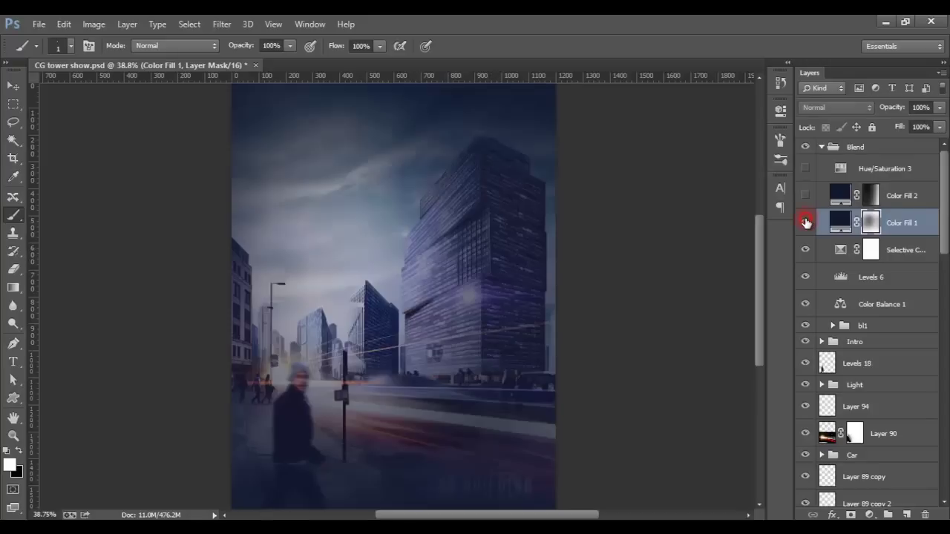
left_click(806, 222)
left_click(839, 196)
left_click(836, 222)
left_click(806, 227)
Set Color Fill 1 to 80% opacity in Soft Light blend mode
left_click(920, 107)
type("80")
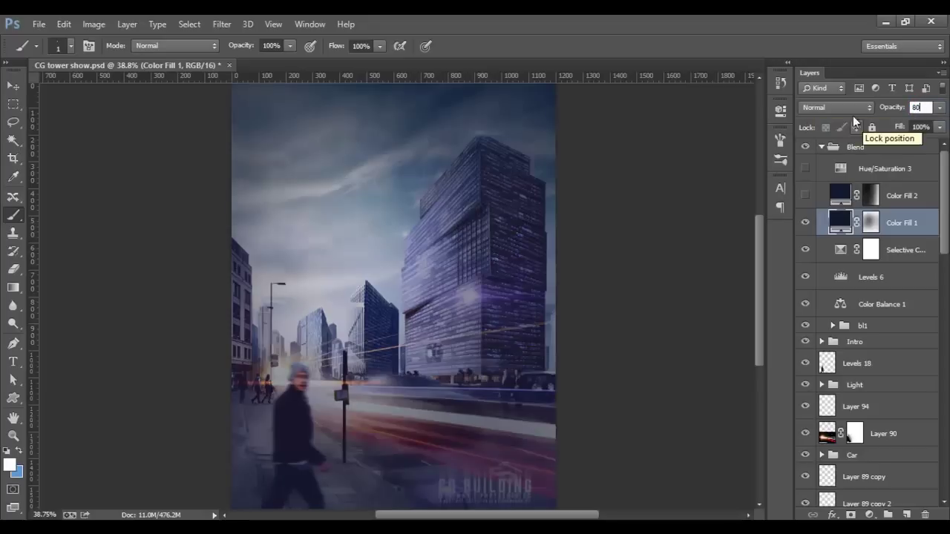
left_click(839, 108)
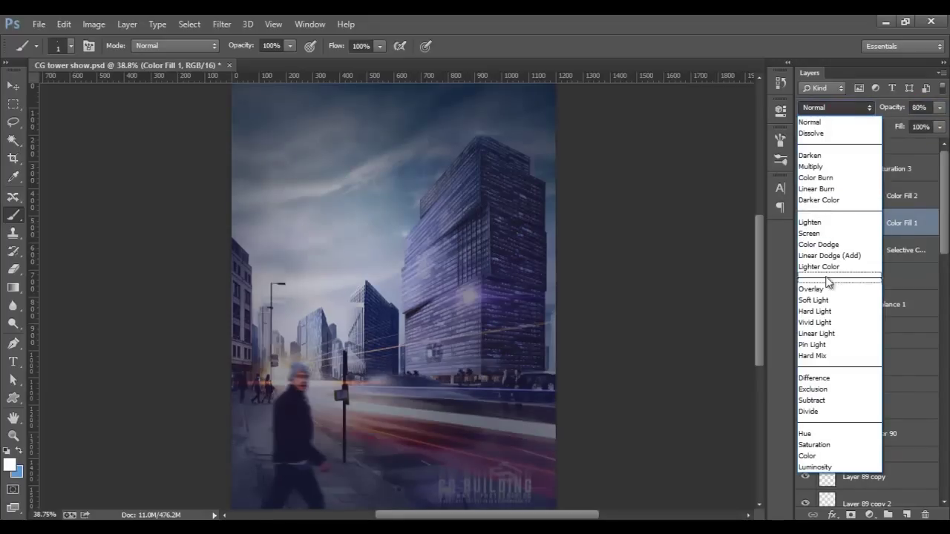
left_click(826, 300)
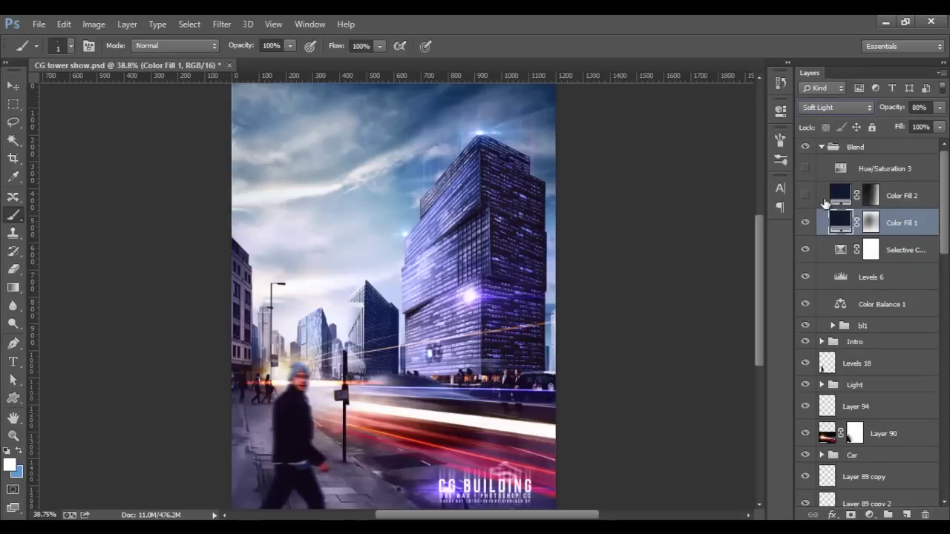
left_click(805, 221)
left_click(805, 222)
Enable Color Fill 2 with navy #0e1831 in Soft Light, then turn on Hue/Saturation 3
left_click(804, 196)
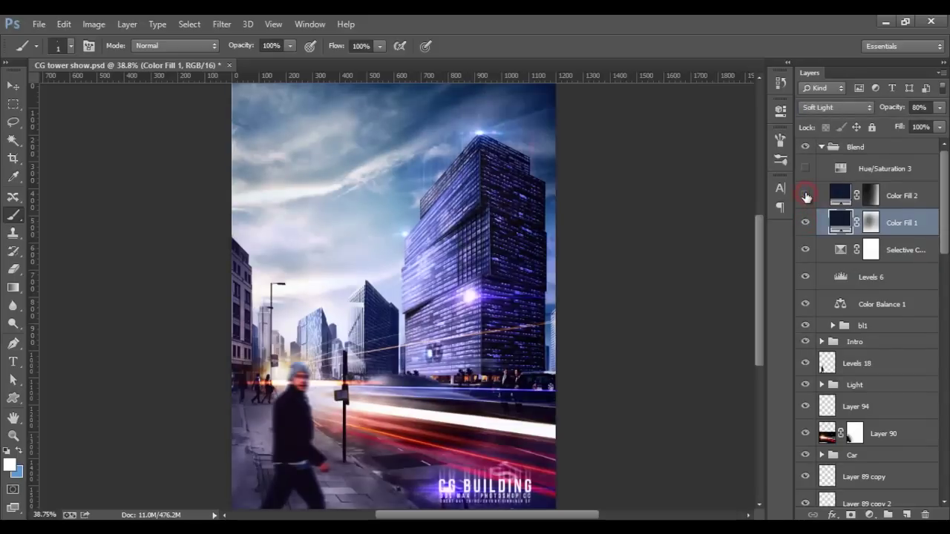
left_click(805, 196)
double_click(839, 195)
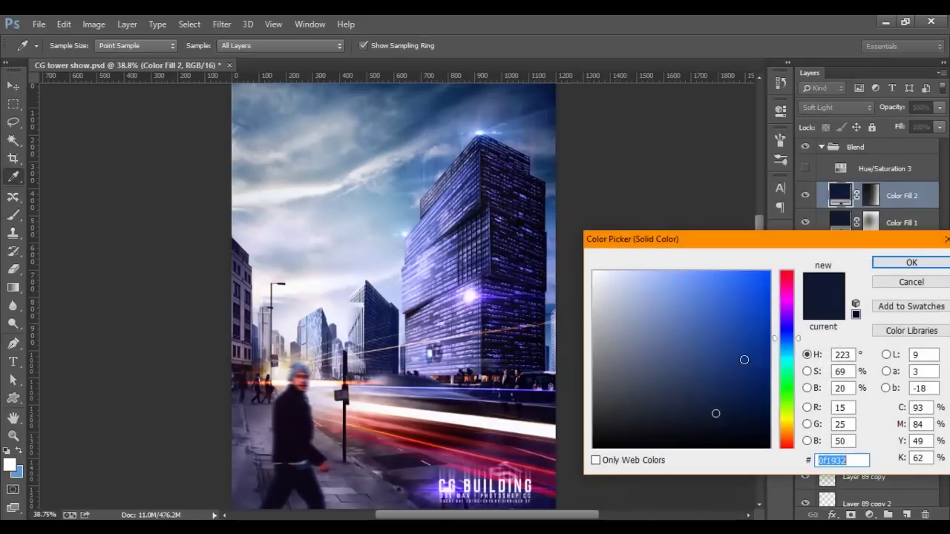
left_click(721, 414)
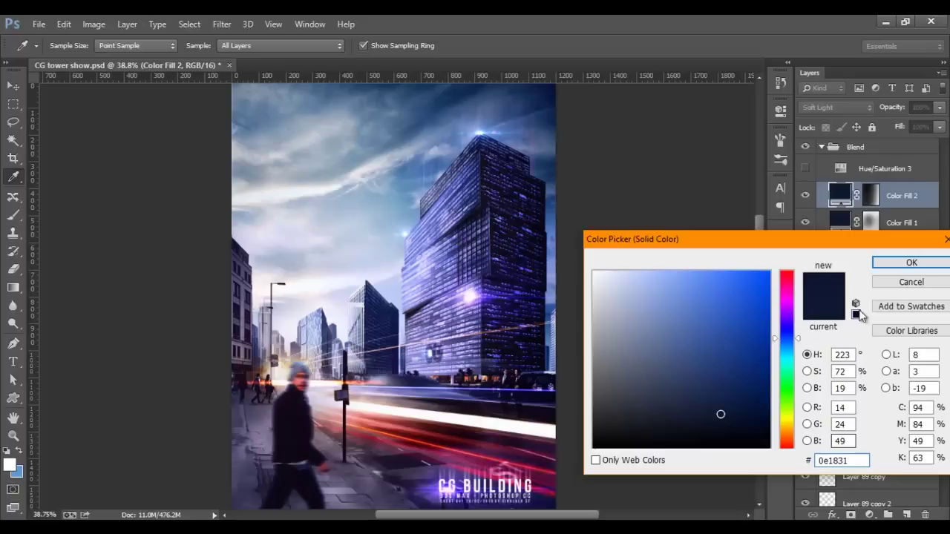
left_click(911, 263)
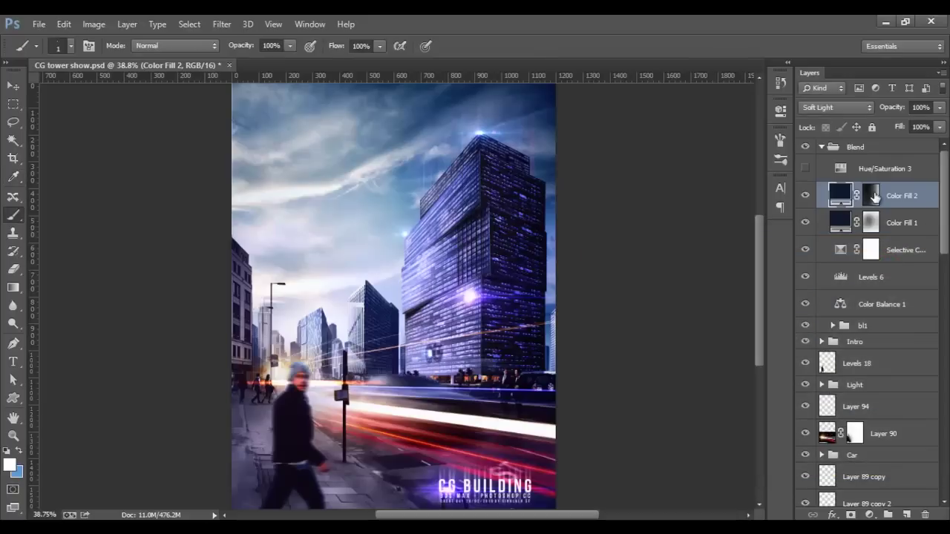
left_click(870, 107)
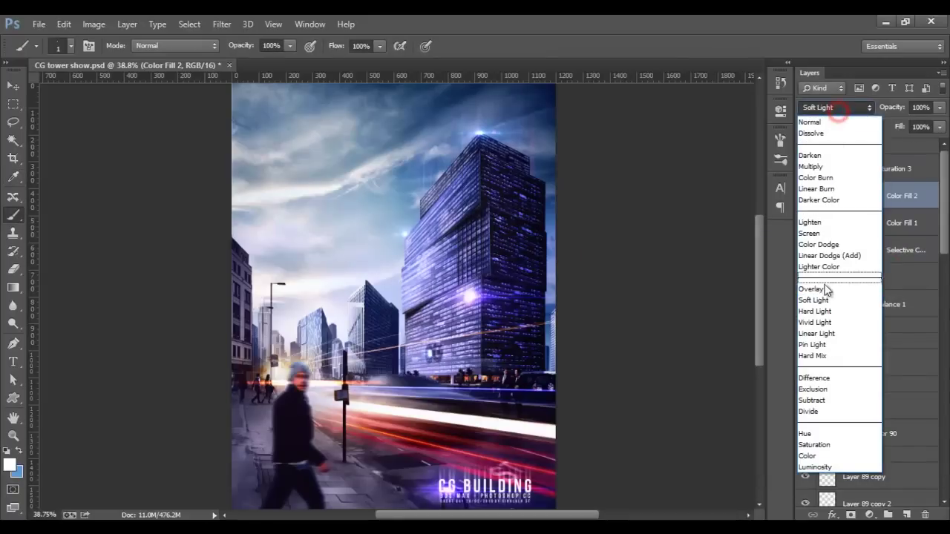
left_click(816, 300)
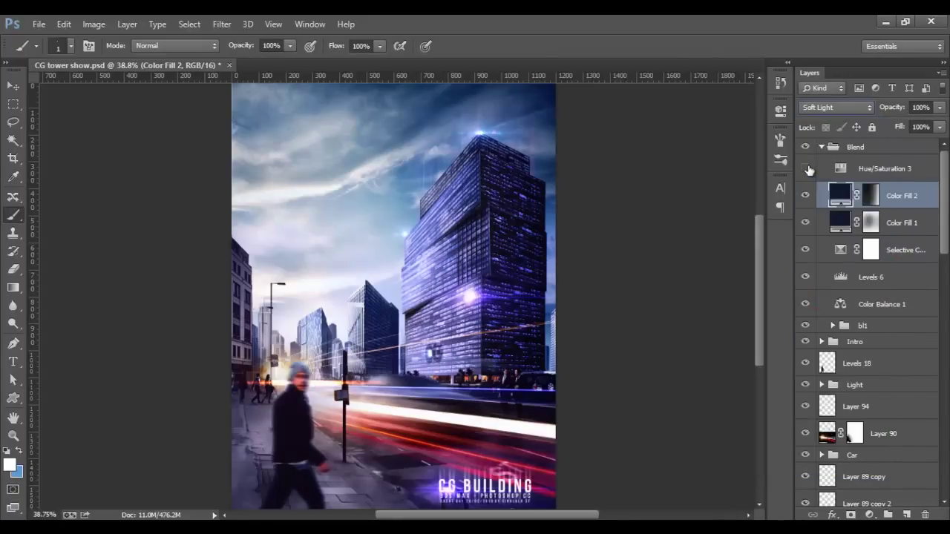
left_click(806, 169)
left_click(805, 170)
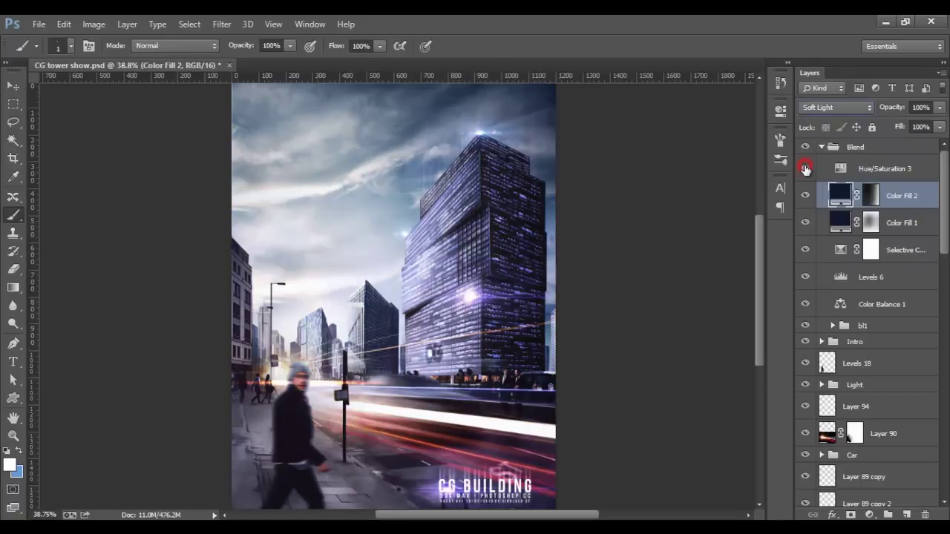
Set Hue/Saturation 3 saturation to -27 and collapse the Blend group
double_click(839, 168)
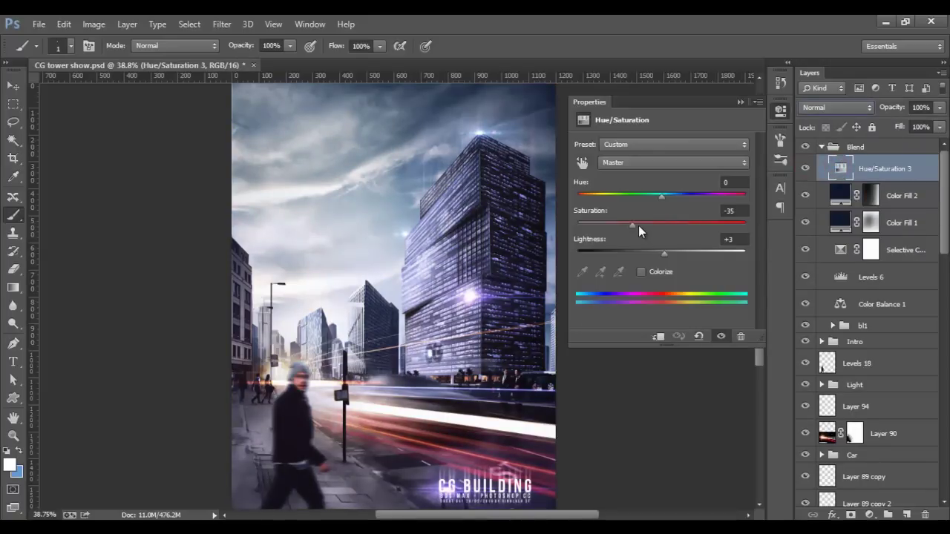
left_click_drag(637, 225, 593, 223)
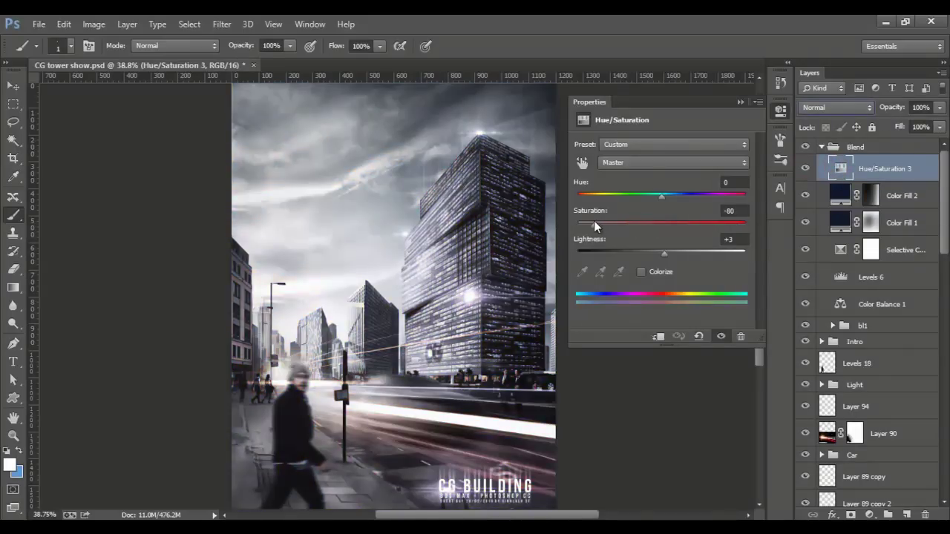
left_click_drag(594, 220, 638, 222)
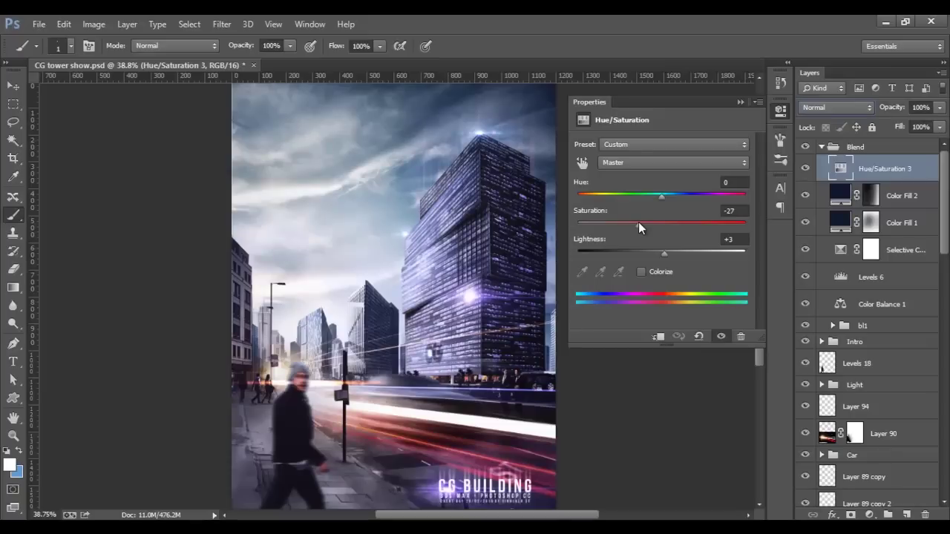
left_click(739, 101)
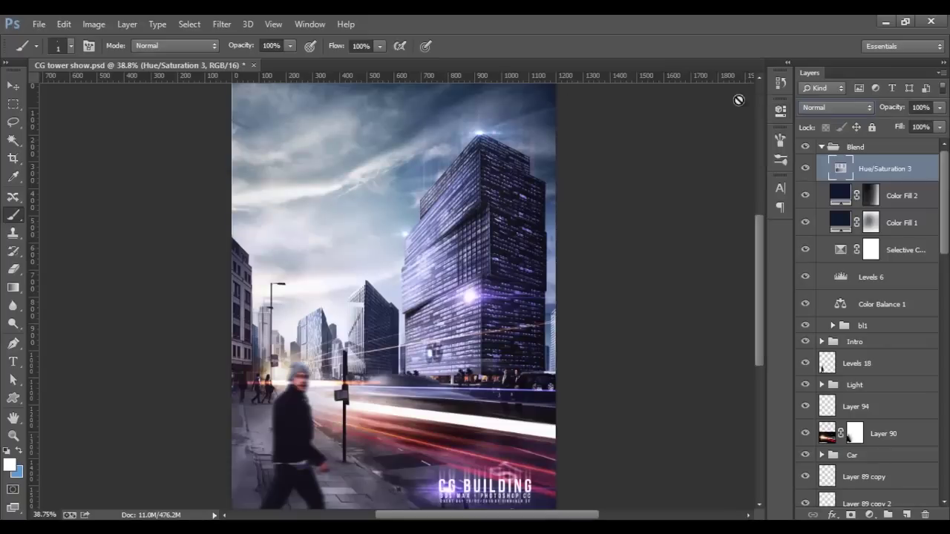
left_click(821, 147)
left_click(805, 146)
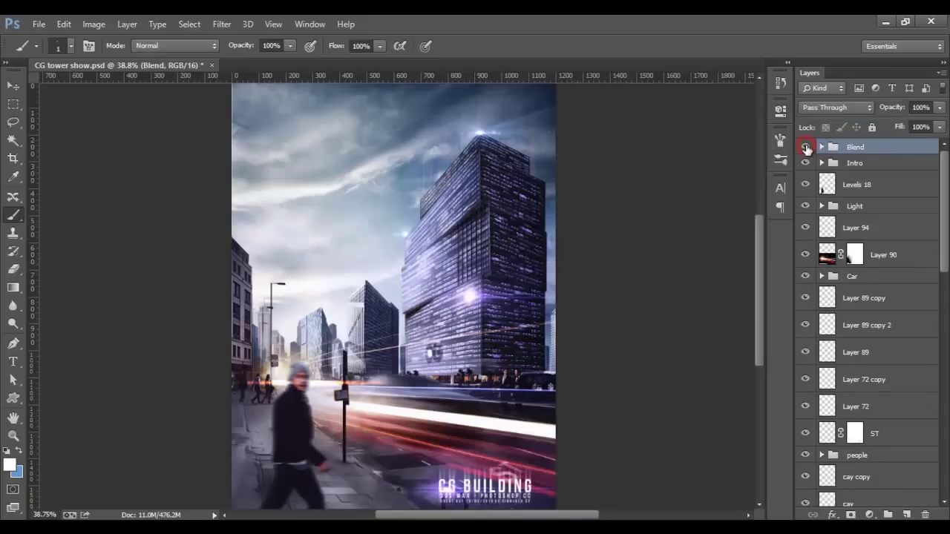